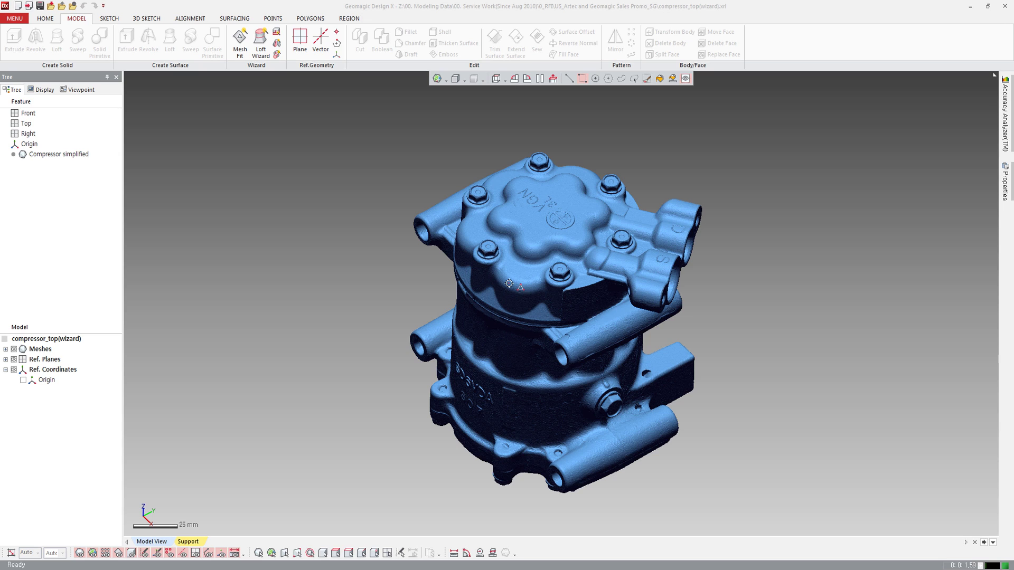
# Auto-segment the compressor scan into regions using the default sensitivity and roughness.
pyautogui.click(348, 19)
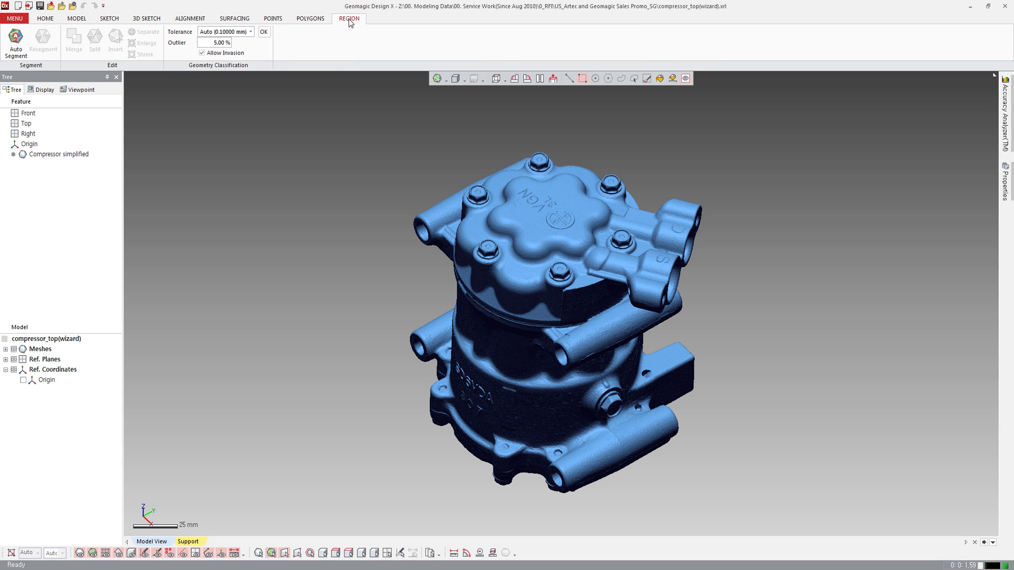
pyautogui.click(16, 43)
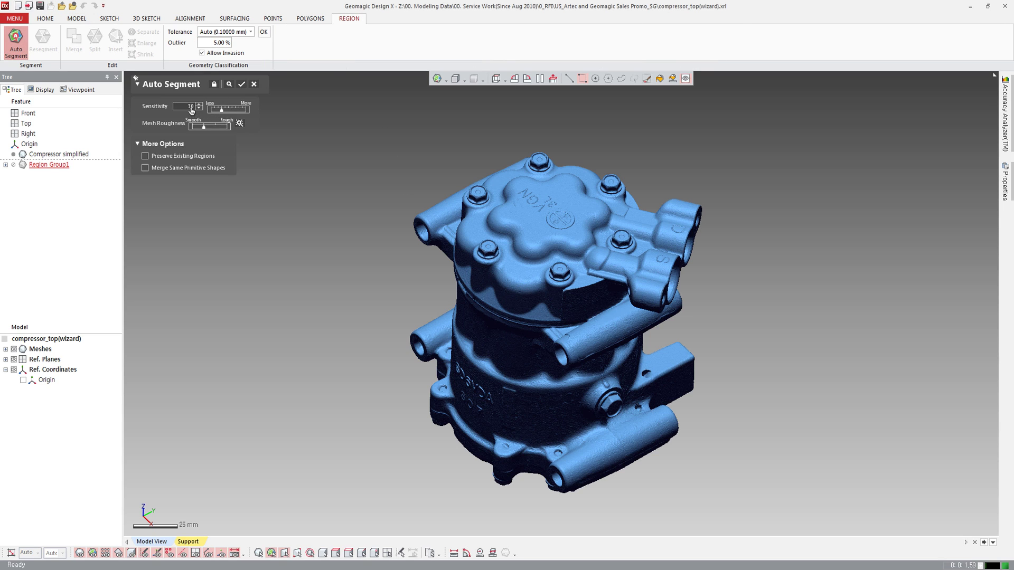
pyautogui.click(242, 85)
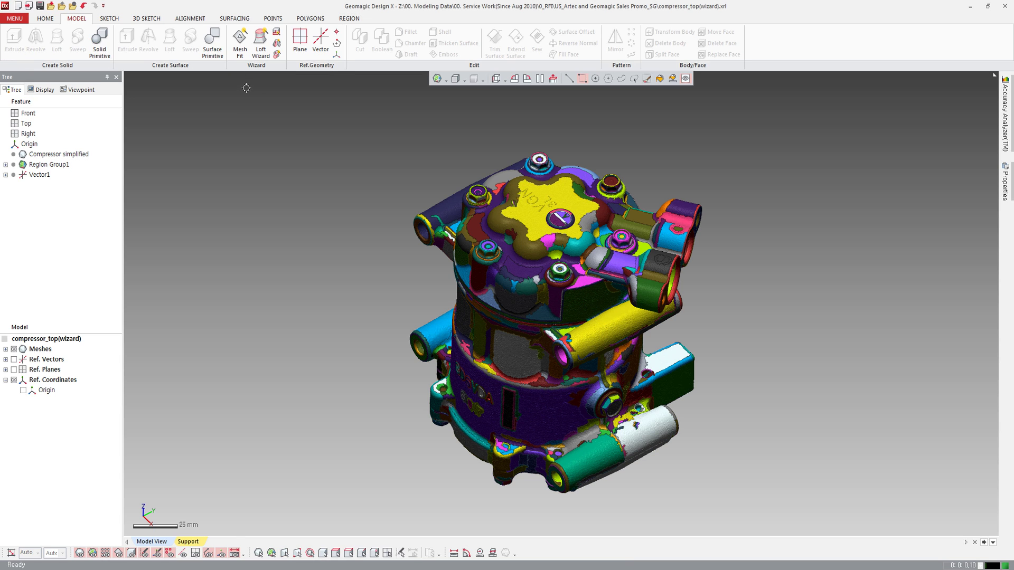
# Create Extrude1 with the Extrusion Wizard from the cylindrical Sides, Top and Bottom regions.
pyautogui.click(275, 35)
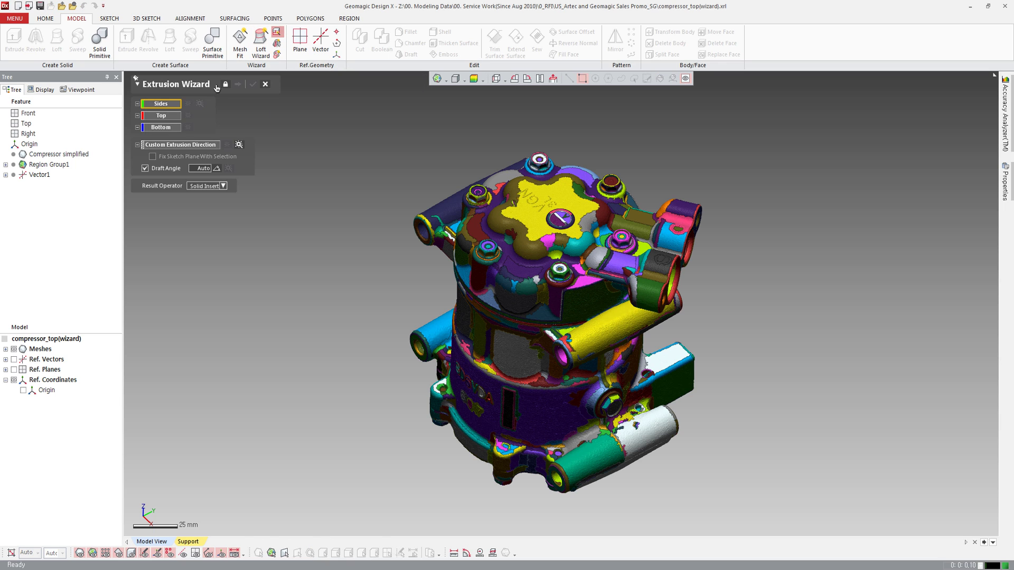
pyautogui.click(509, 278)
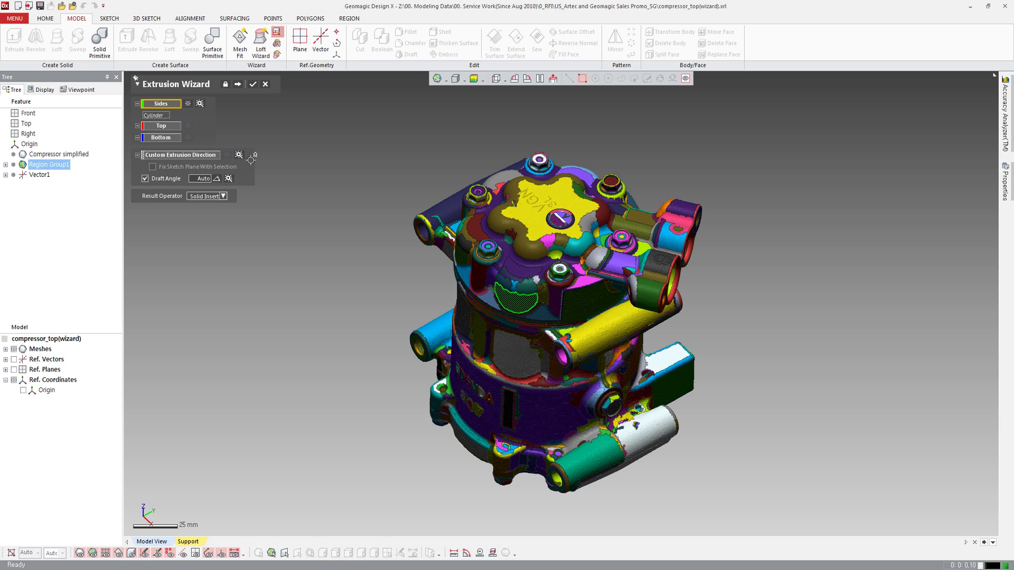
pyautogui.click(510, 275)
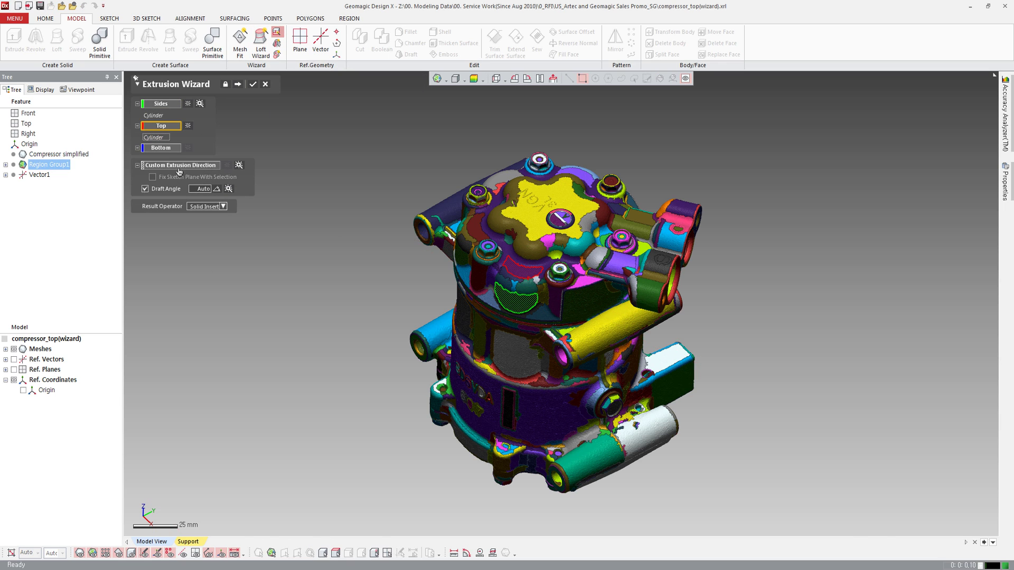
pyautogui.click(512, 313)
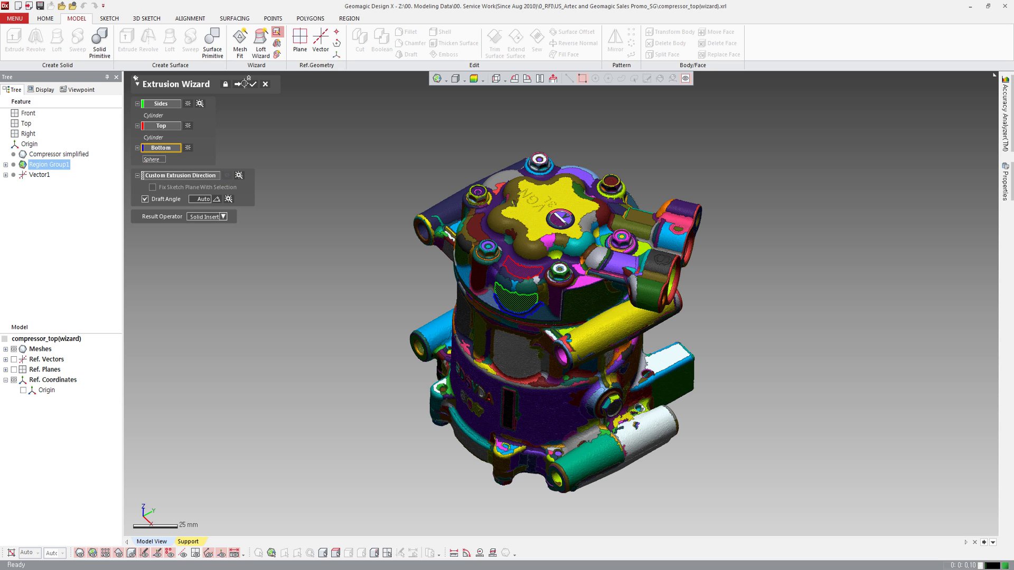
pyautogui.click(239, 84)
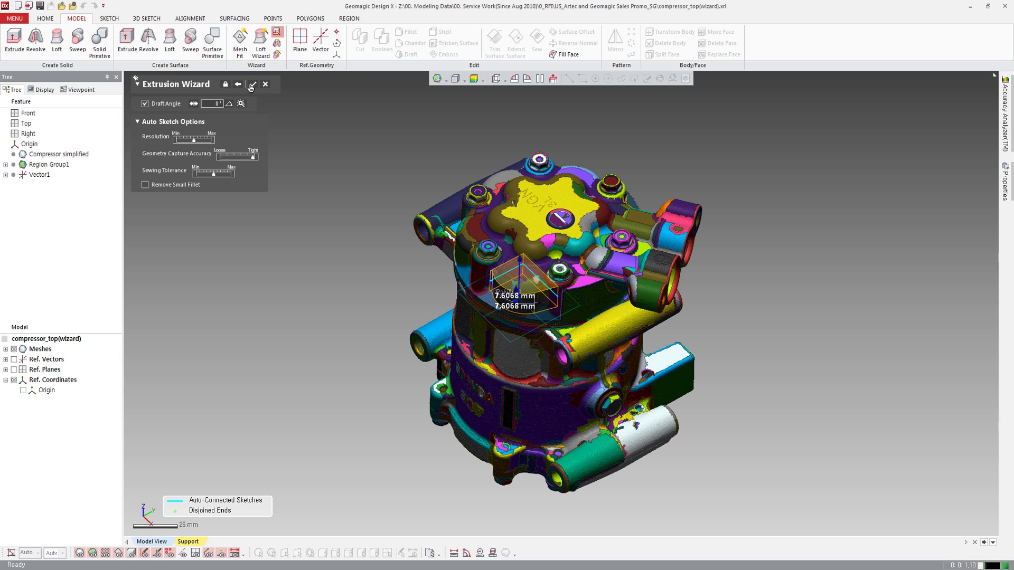
pyautogui.click(252, 85)
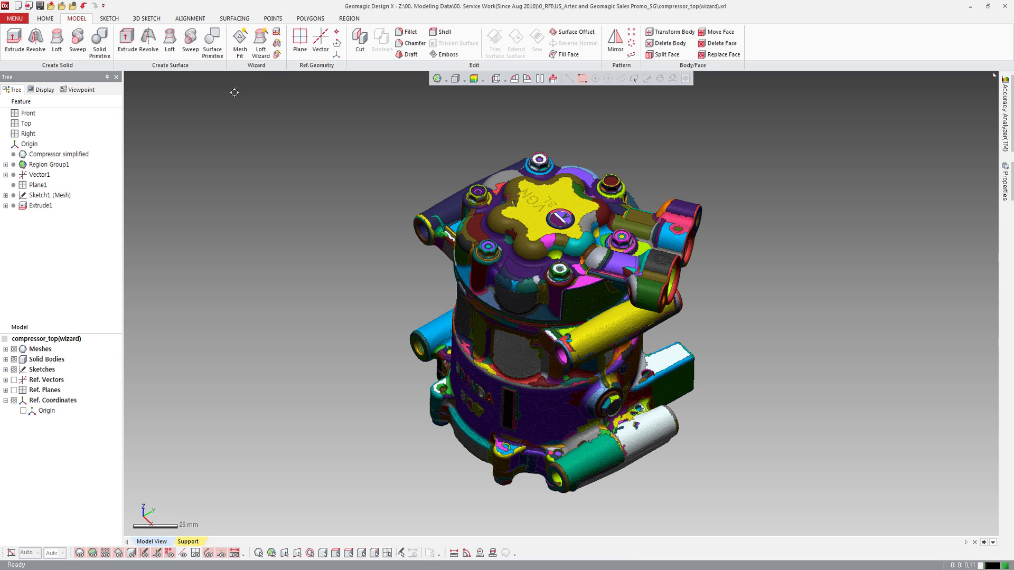
# Replace Sketch1 (Mesh)'s trimmed arc with a full circle of radius 18.85 mm.
pyautogui.doubleClick(50, 195)
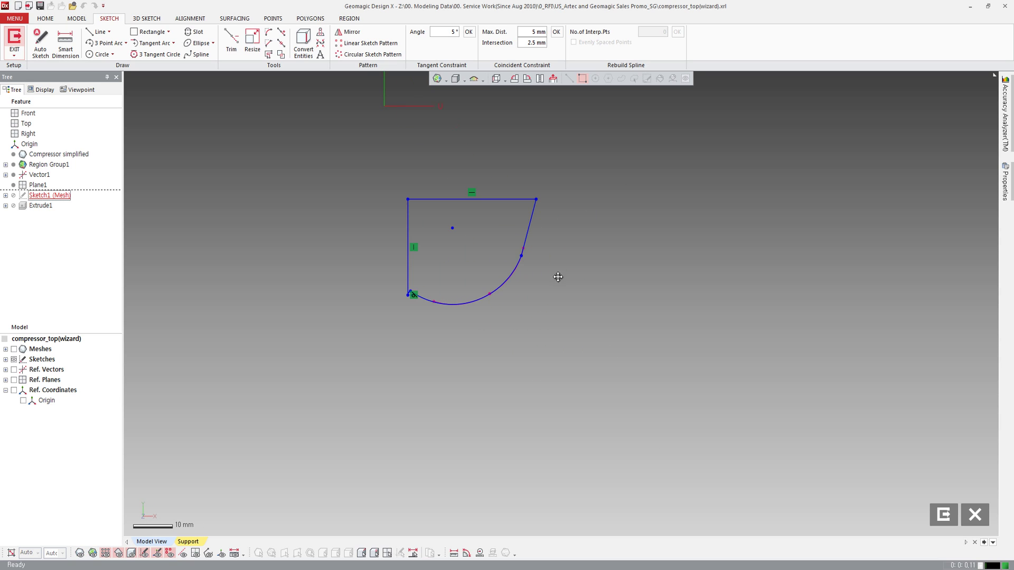
pyautogui.doubleClick(419, 291)
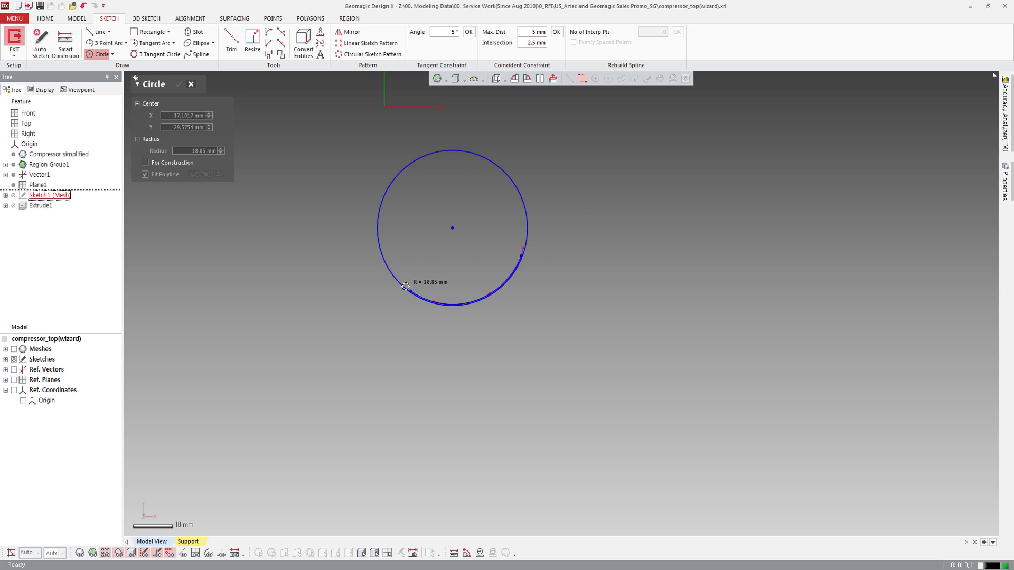
pyautogui.press('Return')
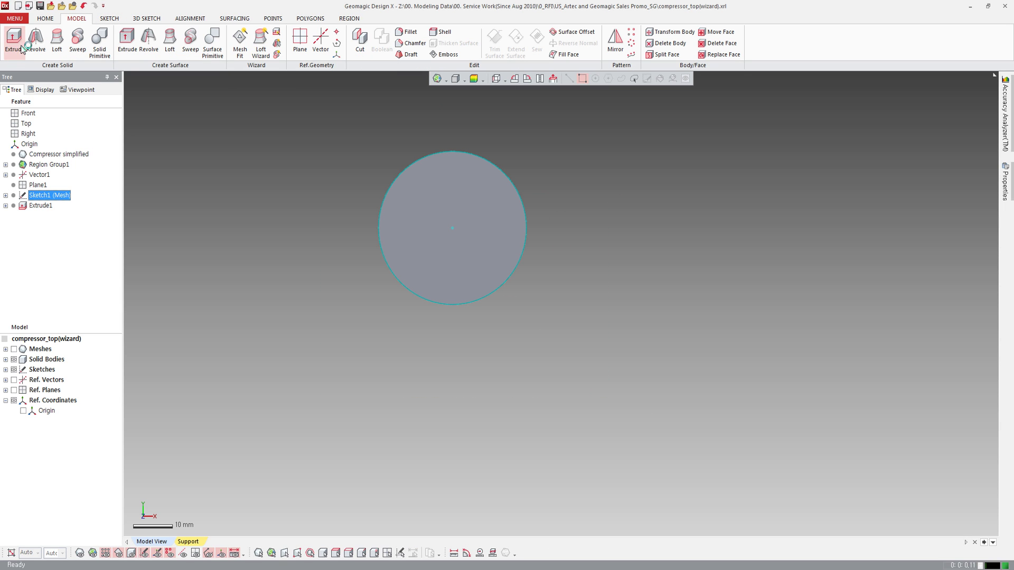
# Extend Extrude1 to 13.0027 mm in one direction and 11.85 mm in the other.
pyautogui.moveTo(313, 256)
pyautogui.mouseDown(button='right')
pyautogui.moveTo(297, 204)
pyautogui.moveTo(464, 159)
pyautogui.moveTo(502, 320)
pyautogui.moveTo(478, 261)
pyautogui.moveTo(549, 312)
pyautogui.moveTo(475, 263)
pyautogui.mouseUp(button='right')
pyautogui.scroll(3, 559, 319)
pyautogui.scroll(3, 475, 263)
pyautogui.doubleClick(421, 266)
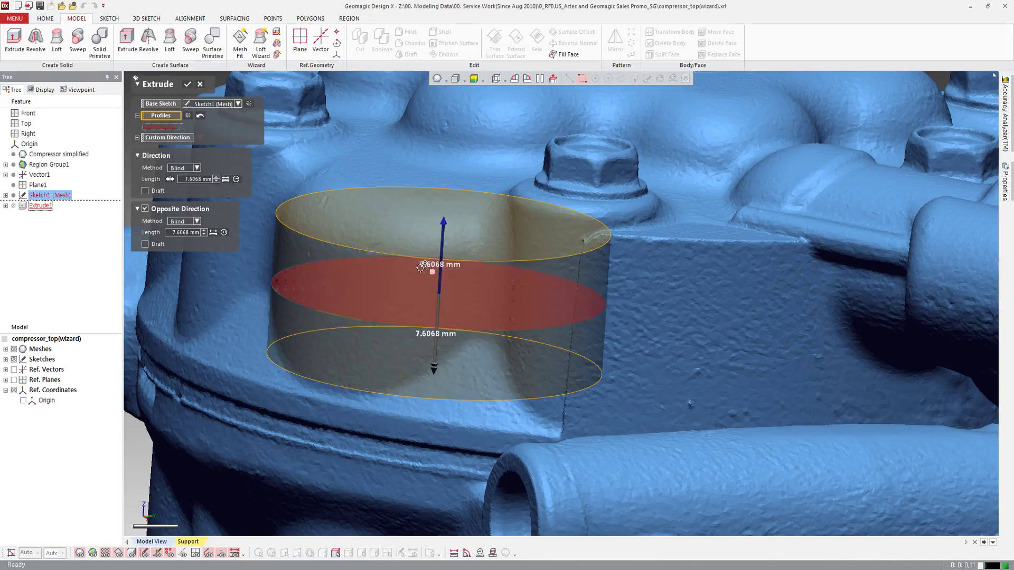
pyautogui.hotkey('ctrl', '4')
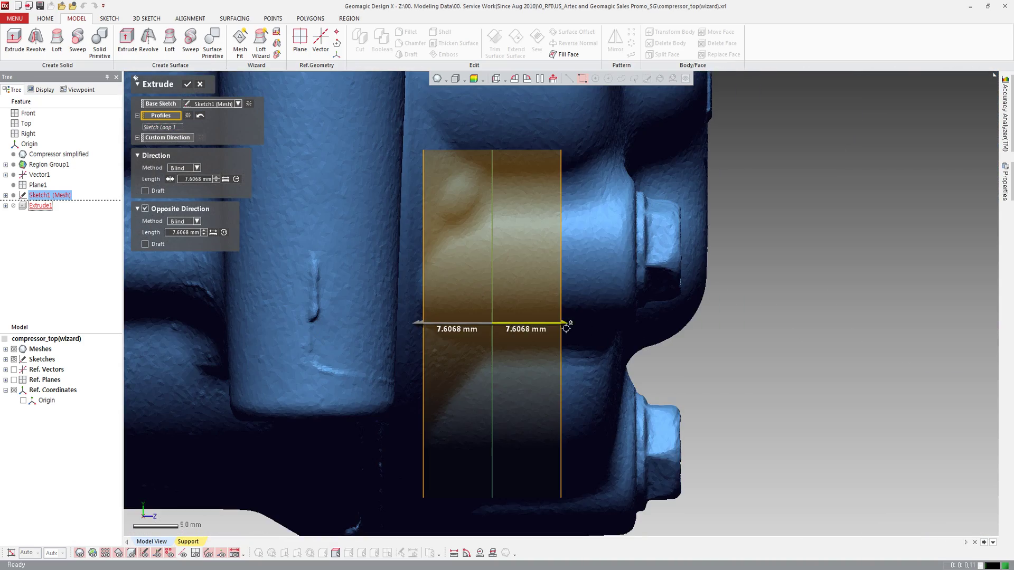
pyautogui.moveTo(567, 324); pyautogui.dragTo(609, 323)
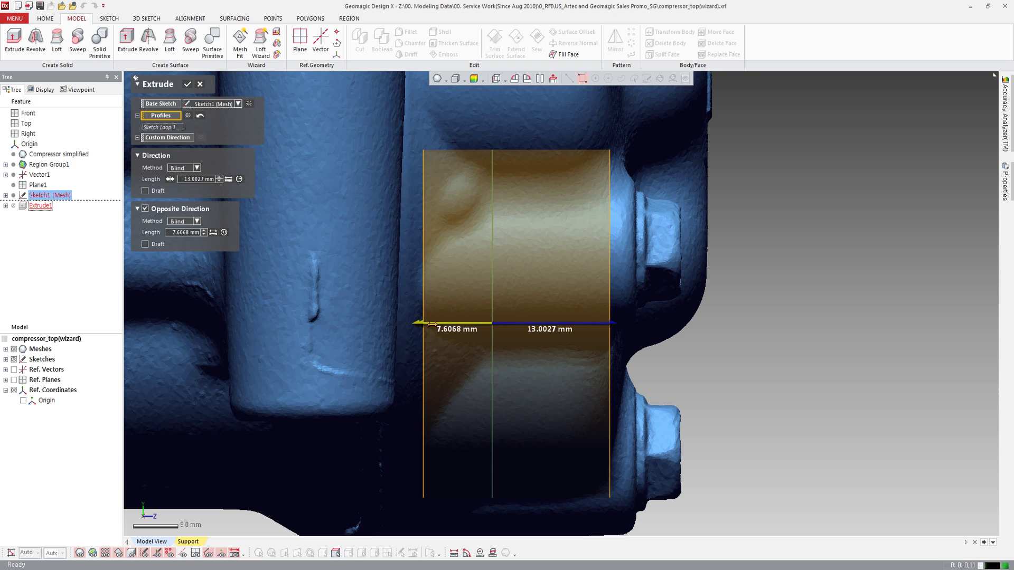
pyautogui.moveTo(415, 323); pyautogui.dragTo(389, 322)
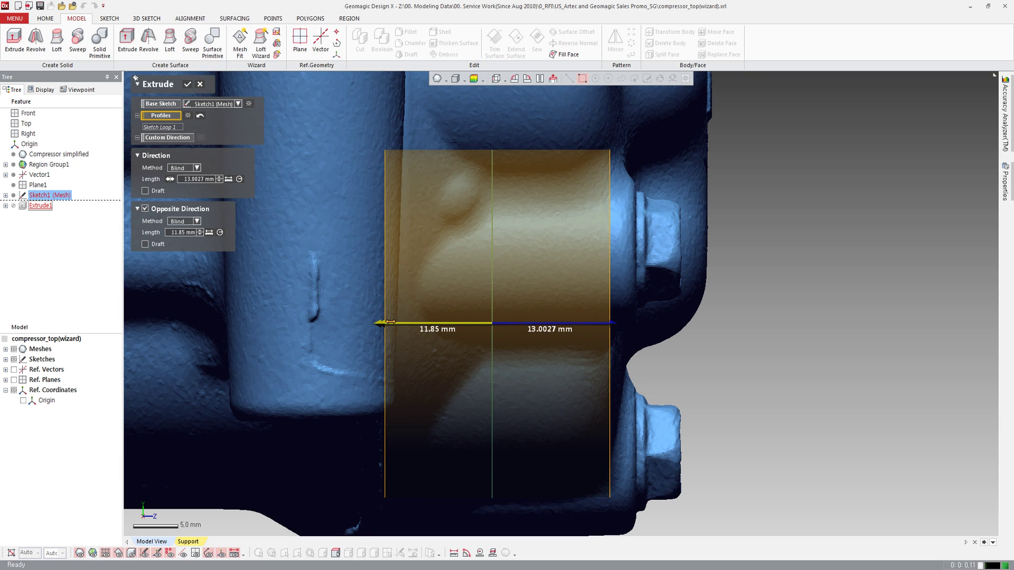
# Add a 2° draft to both extrusion directions and confirm the edit.
pyautogui.click(145, 244)
pyautogui.click(145, 191)
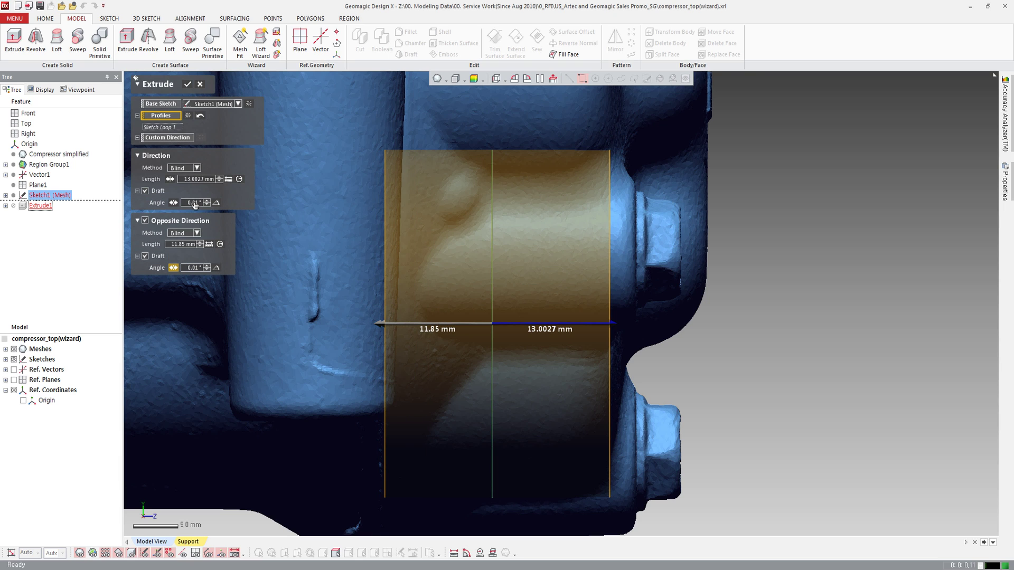
pyautogui.doubleClick(196, 267)
pyautogui.write('2')
pyautogui.press('Return')
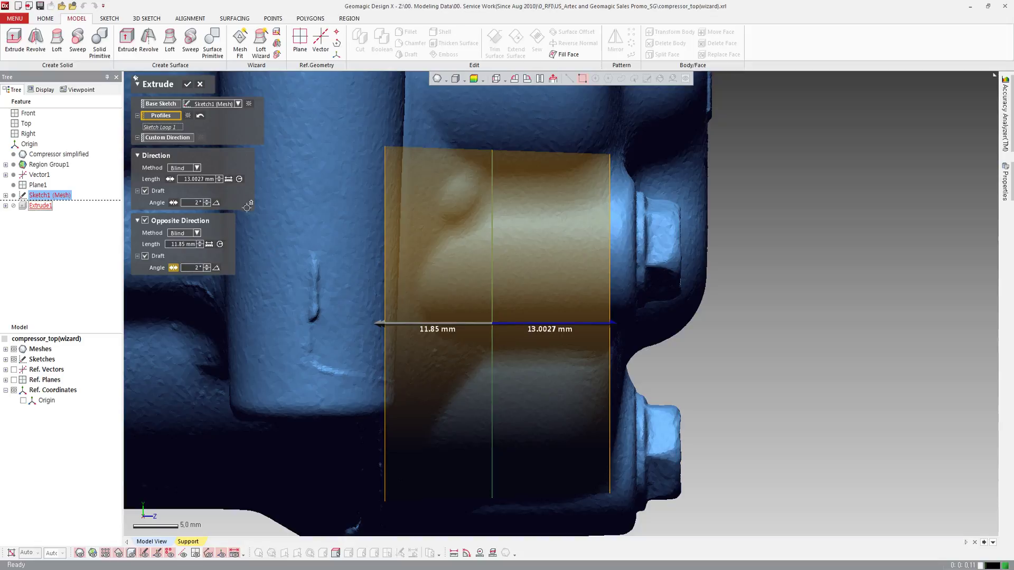
pyautogui.click(187, 85)
pyautogui.moveTo(370, 291)
pyautogui.mouseDown(button='right')
pyautogui.moveTo(511, 244)
pyautogui.moveTo(641, 327)
pyautogui.moveTo(571, 310)
pyautogui.mouseUp(button='right')
# Round the cylinder's top edge with a constant 7.5 mm fillet, creating Fillet1.
pyautogui.click(406, 32)
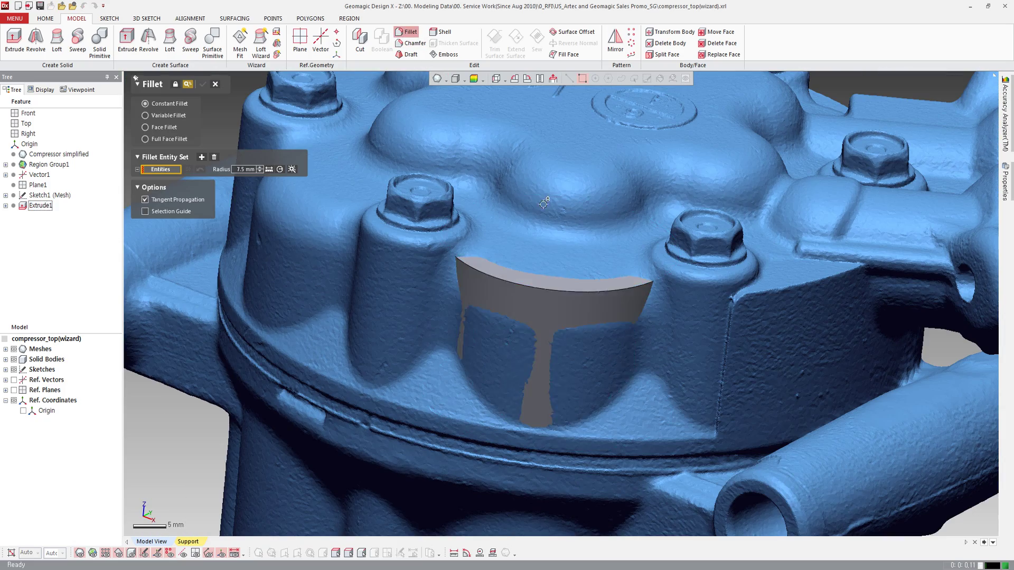
pyautogui.click(562, 291)
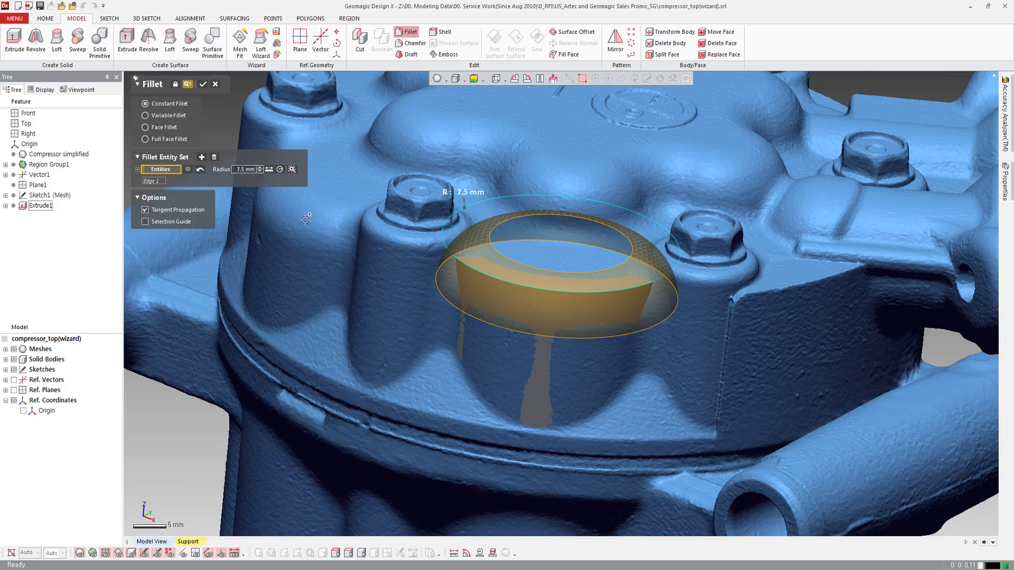
pyautogui.click(291, 171)
pyautogui.doubleClick(251, 170)
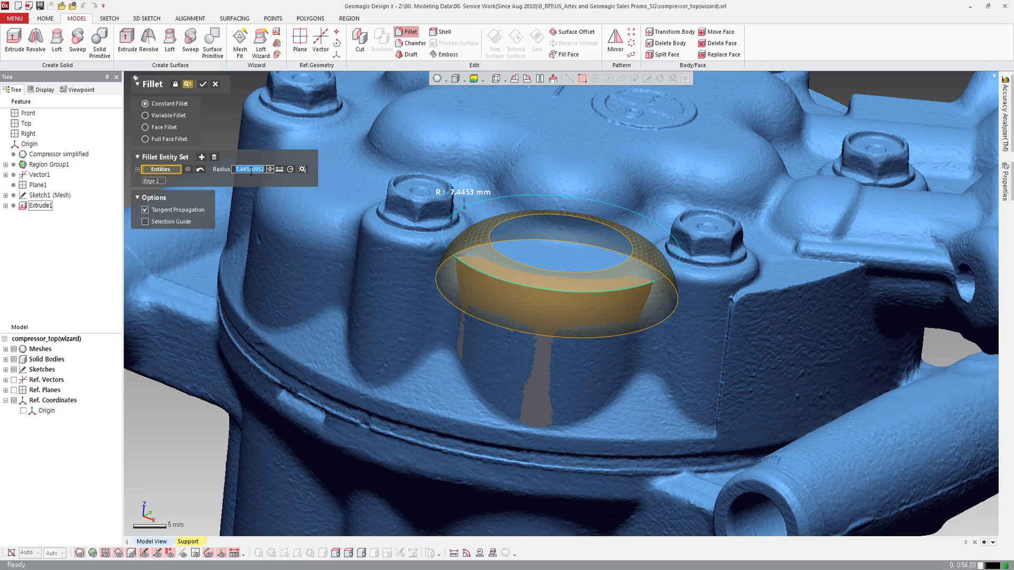
pyautogui.write('.5')
pyautogui.press('Return')
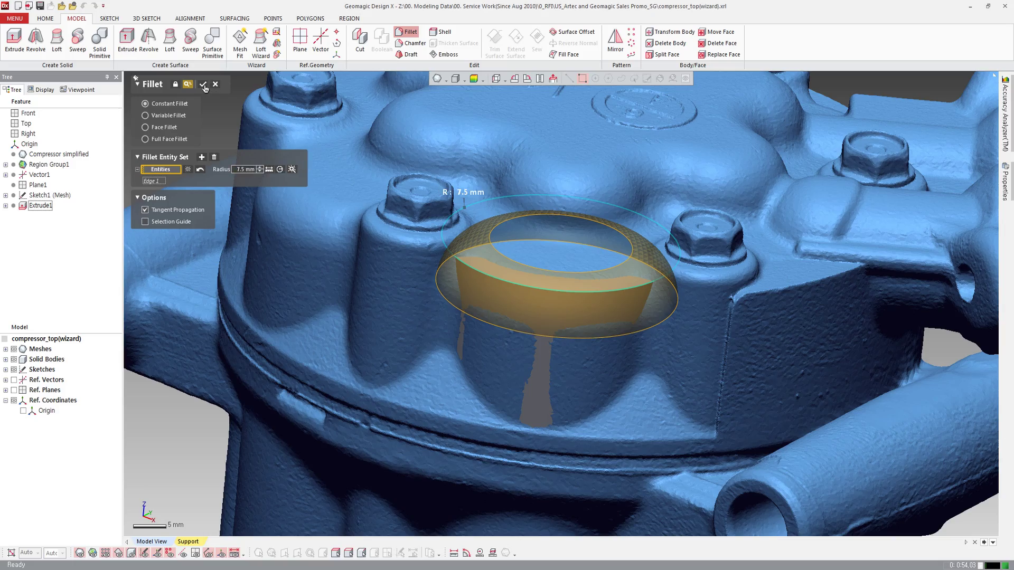
pyautogui.click(203, 84)
pyautogui.moveTo(514, 313); pyautogui.dragTo(529, 345, button='right')
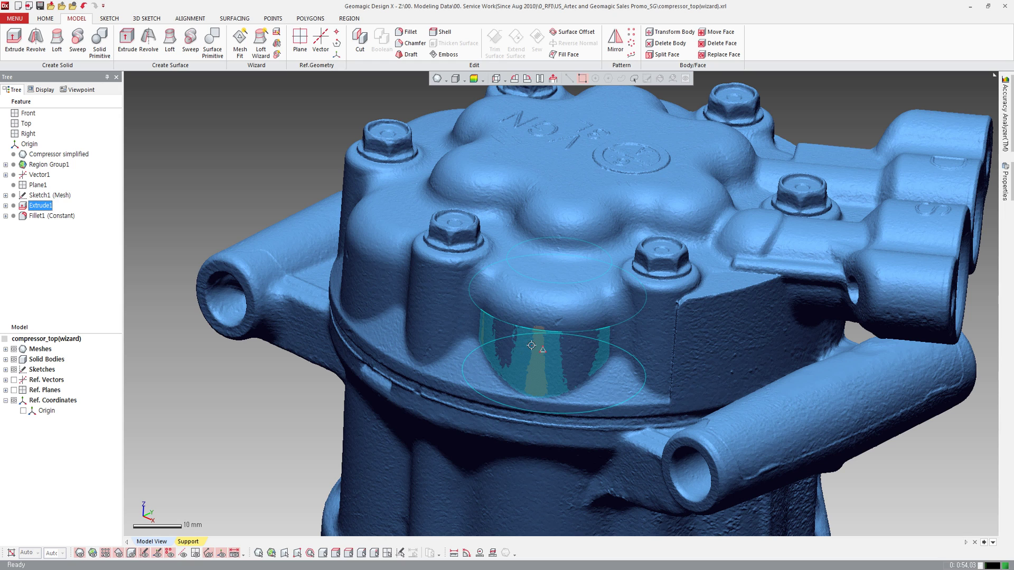
# Pattern the filleted cylinder into 6 copies around Vector1 over 360°, then hide the mesh.
pyautogui.click(632, 43)
pyautogui.click(552, 341)
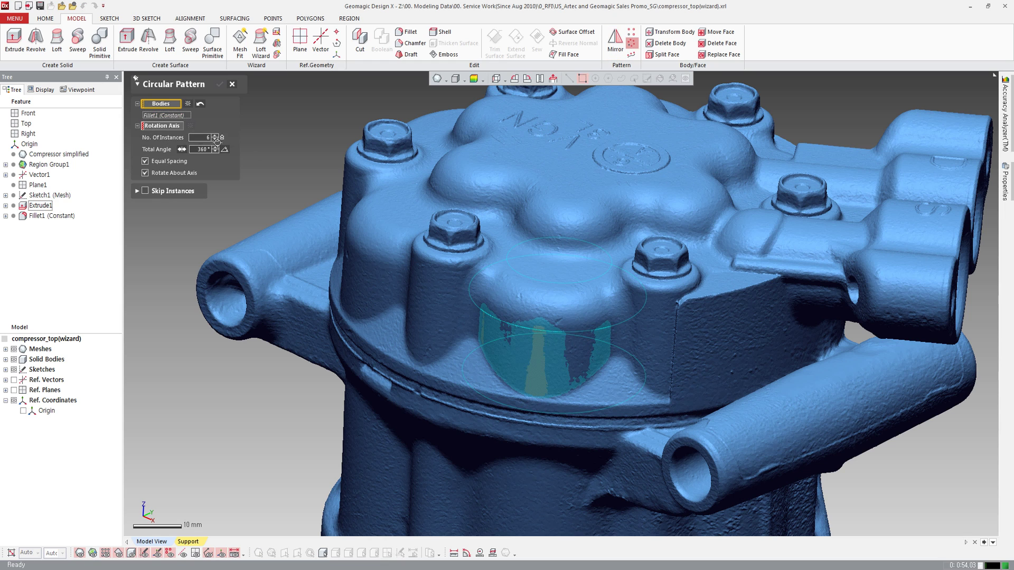
pyautogui.click(178, 127)
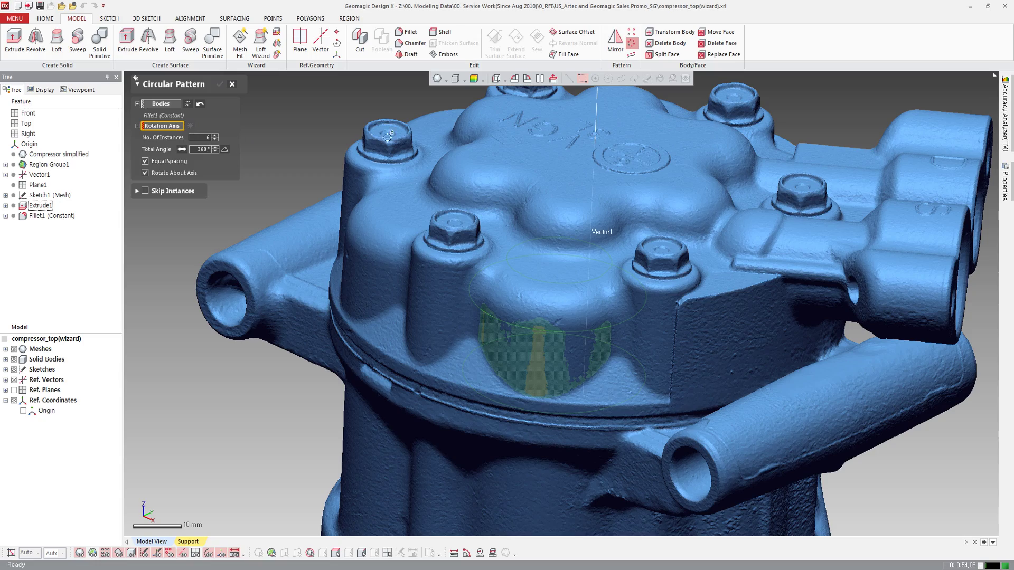
pyautogui.click(591, 128)
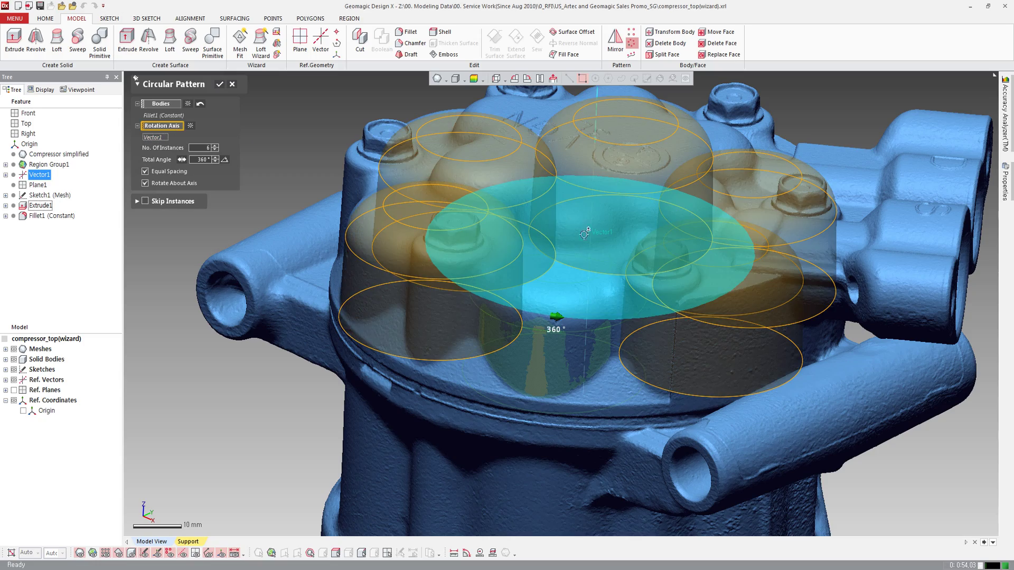
pyautogui.moveTo(584, 232); pyautogui.dragTo(550, 311, button='right')
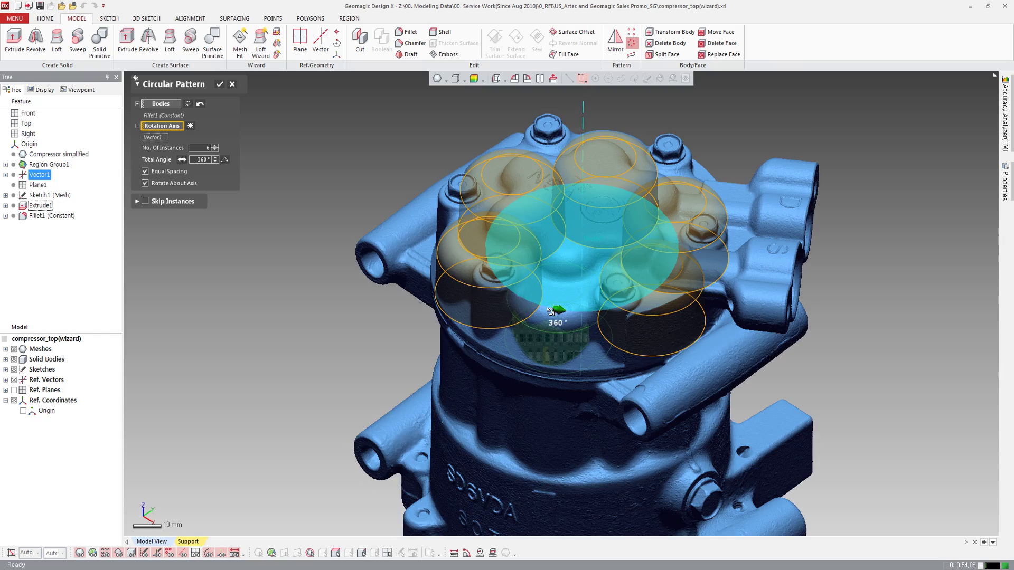
pyautogui.click(220, 85)
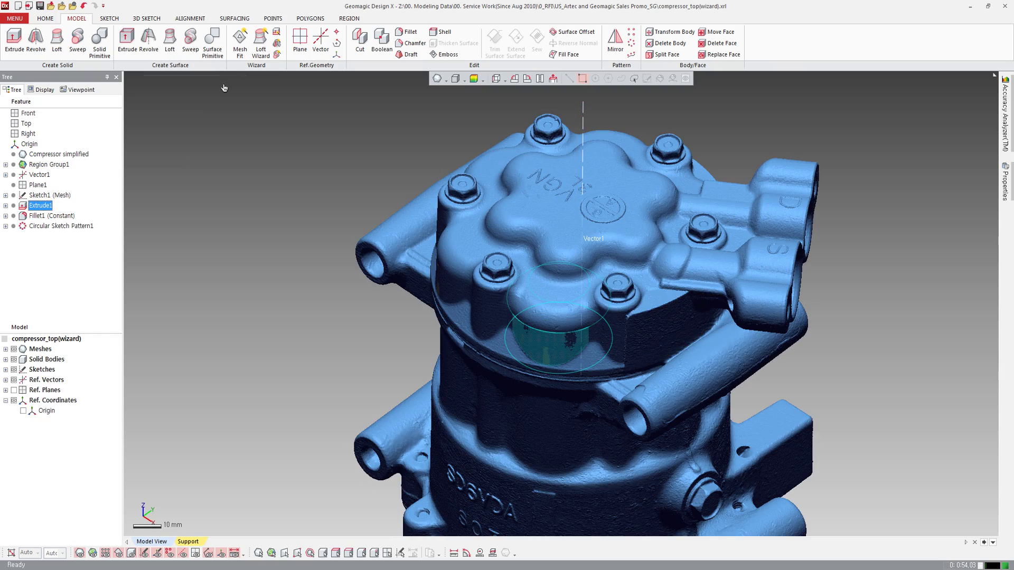
pyautogui.hotkey('ctrl', '1')
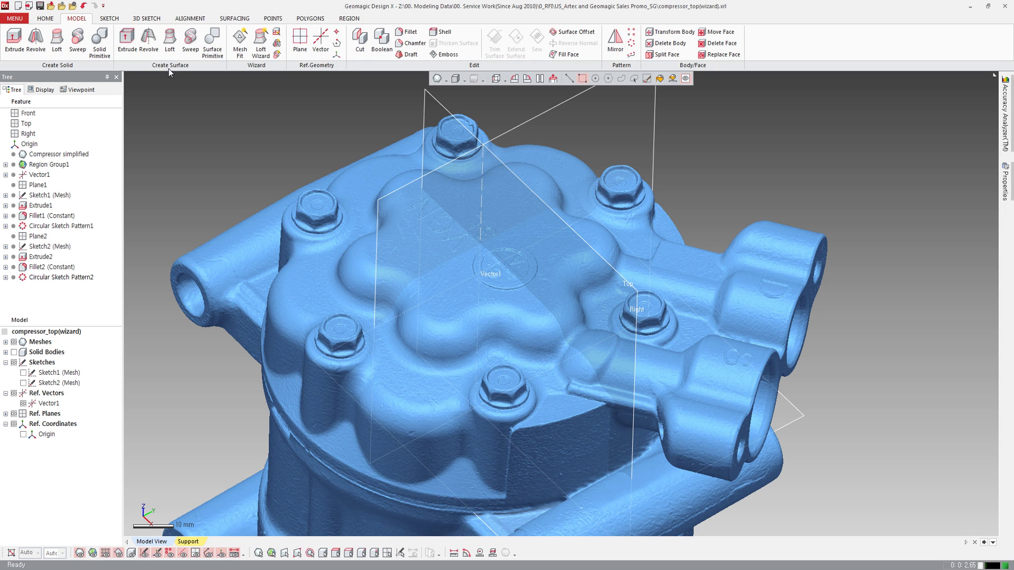
# Create a rotational mesh sketch around the central axis on the Right plane, rotated 13.5°.
pyautogui.click(109, 18)
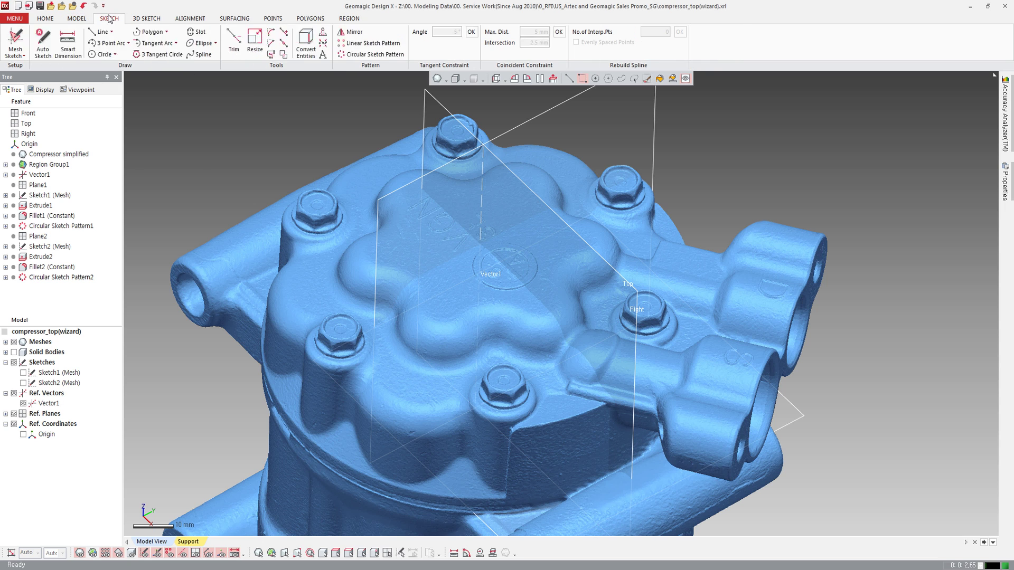
pyautogui.click(16, 41)
pyautogui.click(154, 115)
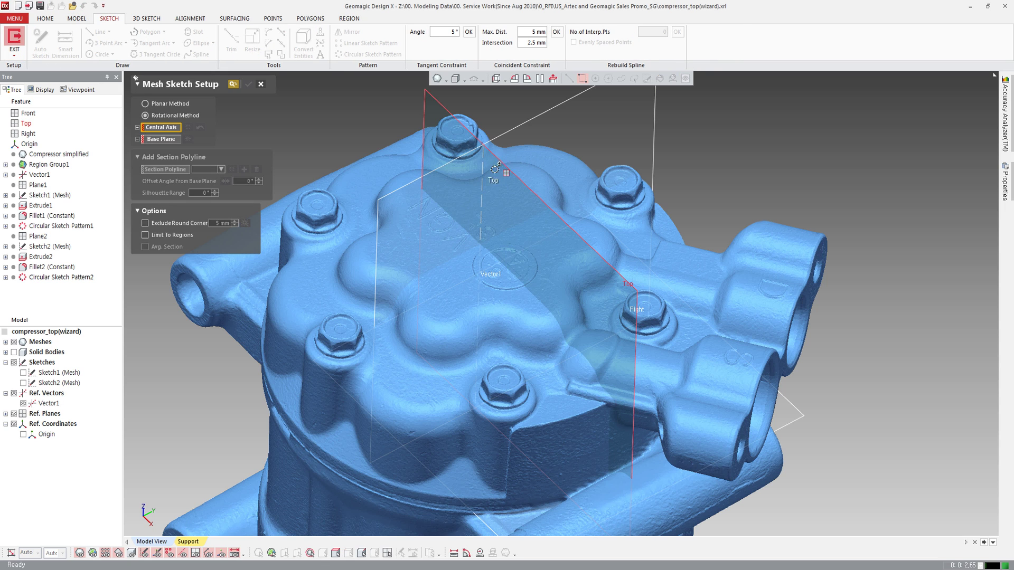
pyautogui.click(482, 173)
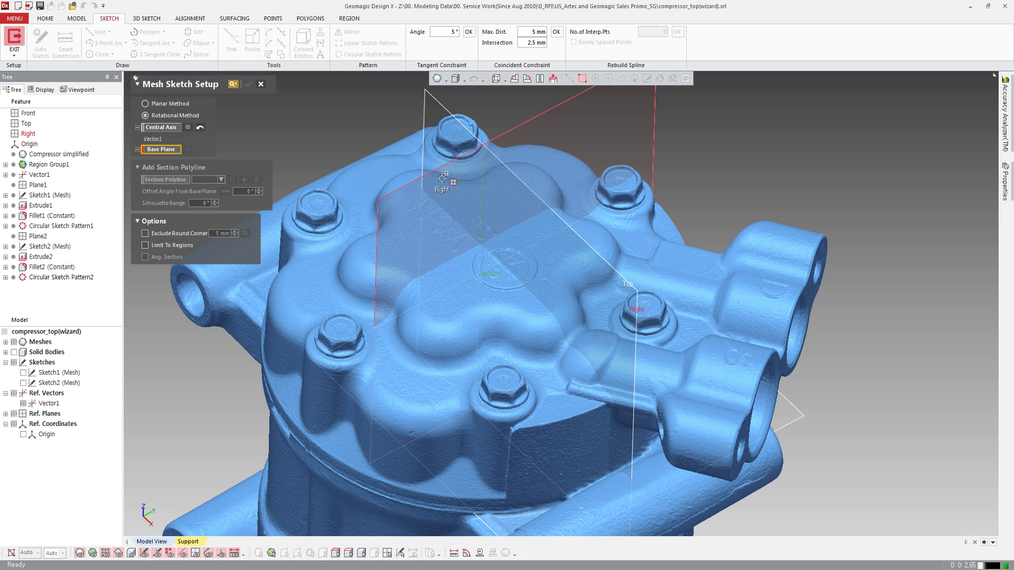
pyautogui.click(406, 181)
pyautogui.moveTo(457, 305); pyautogui.dragTo(471, 322)
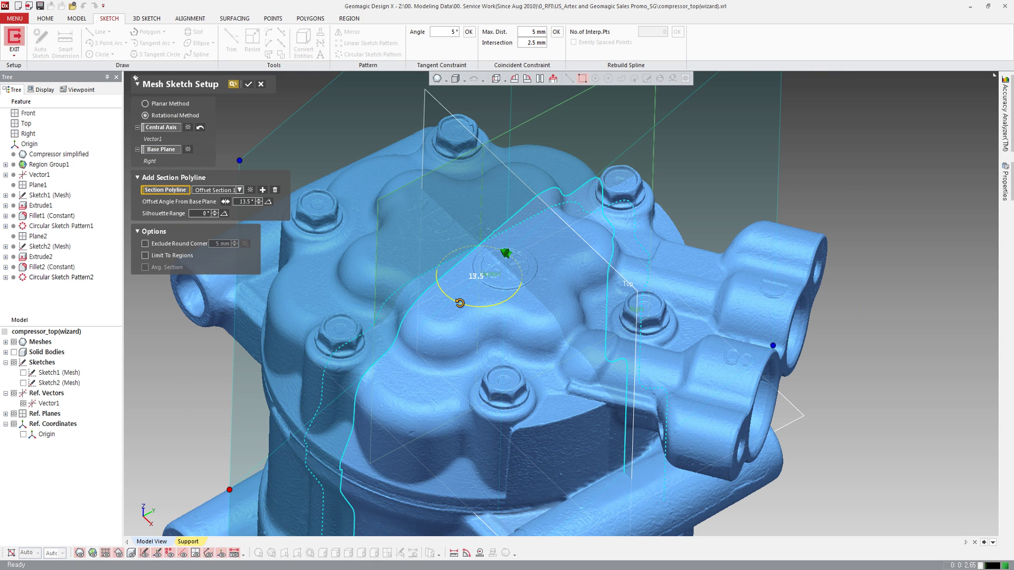
pyautogui.click(248, 89)
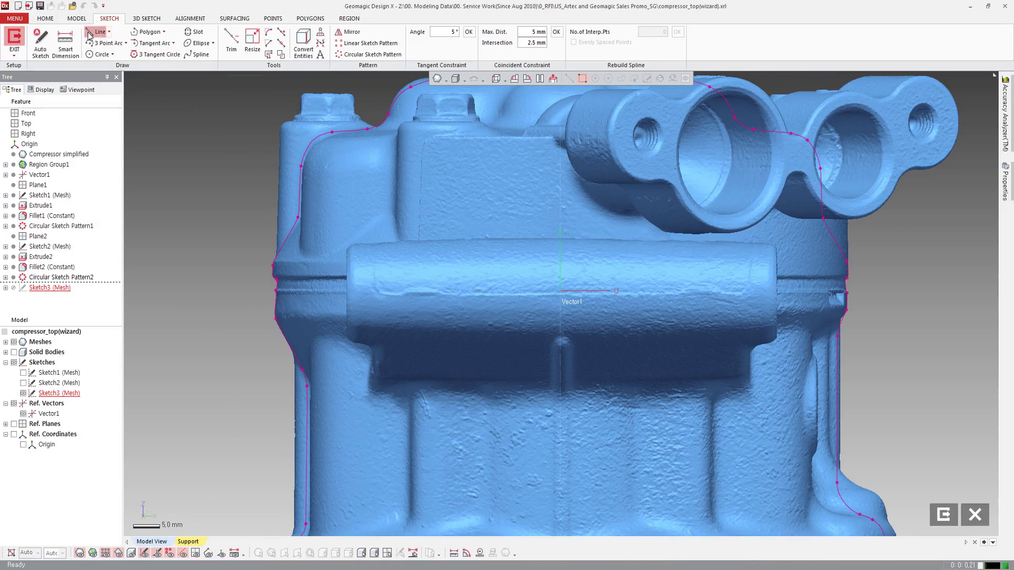
# Draw vertical and horizontal profile lines aligned to the cap's rim.
pyautogui.click(88, 32)
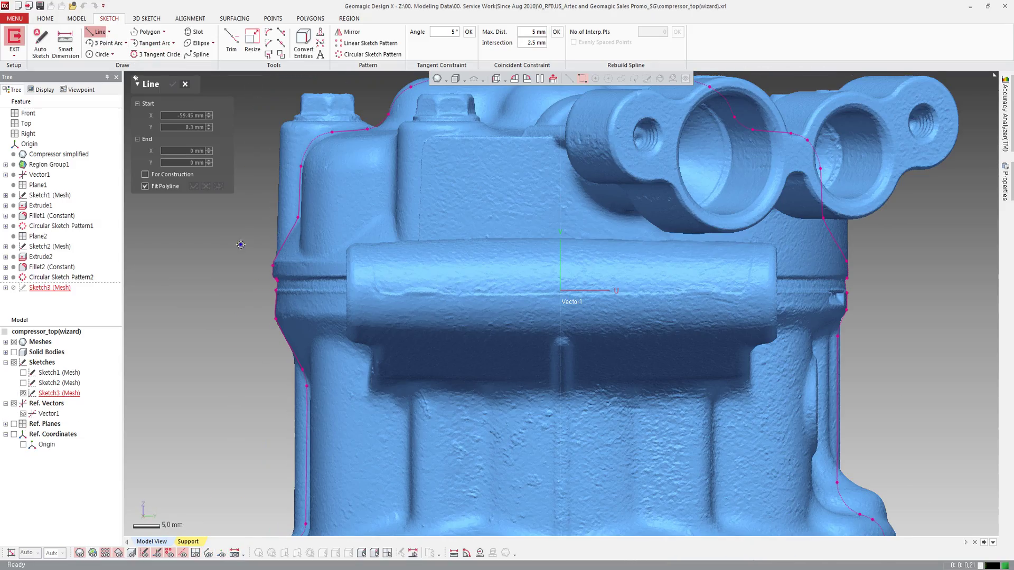
pyautogui.click(240, 247)
pyautogui.click(241, 338)
pyautogui.press('Escape')
pyautogui.moveTo(242, 291); pyautogui.dragTo(275, 306)
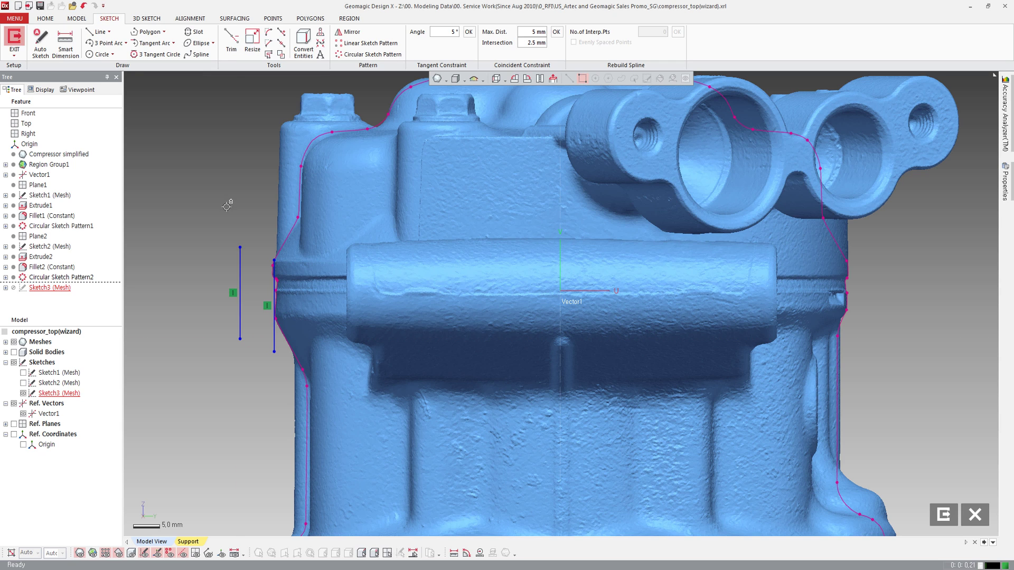
pyautogui.press('Return')
pyautogui.click(190, 214)
pyautogui.press('Escape')
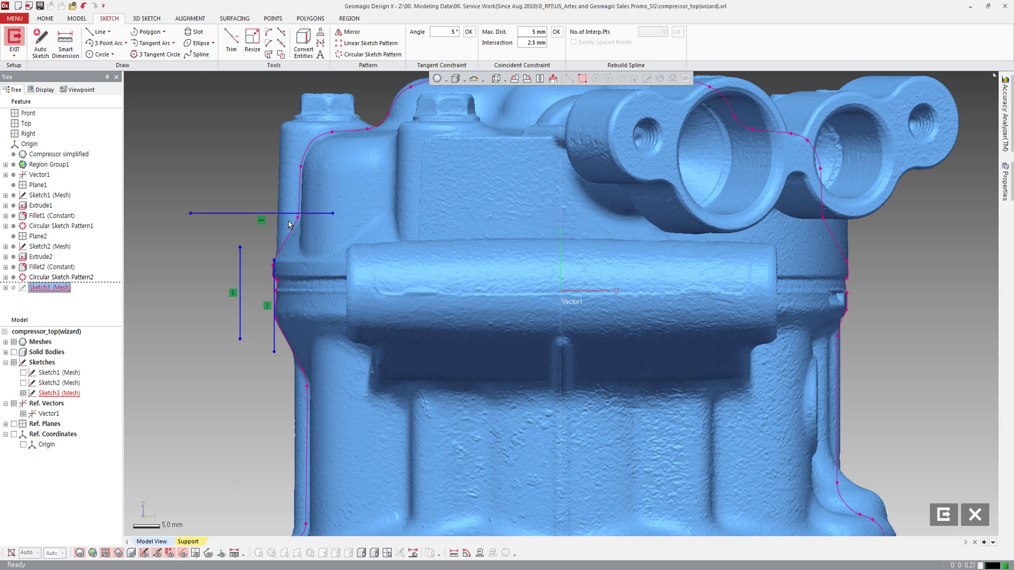
pyautogui.moveTo(317, 214); pyautogui.dragTo(325, 289)
pyautogui.click(308, 288)
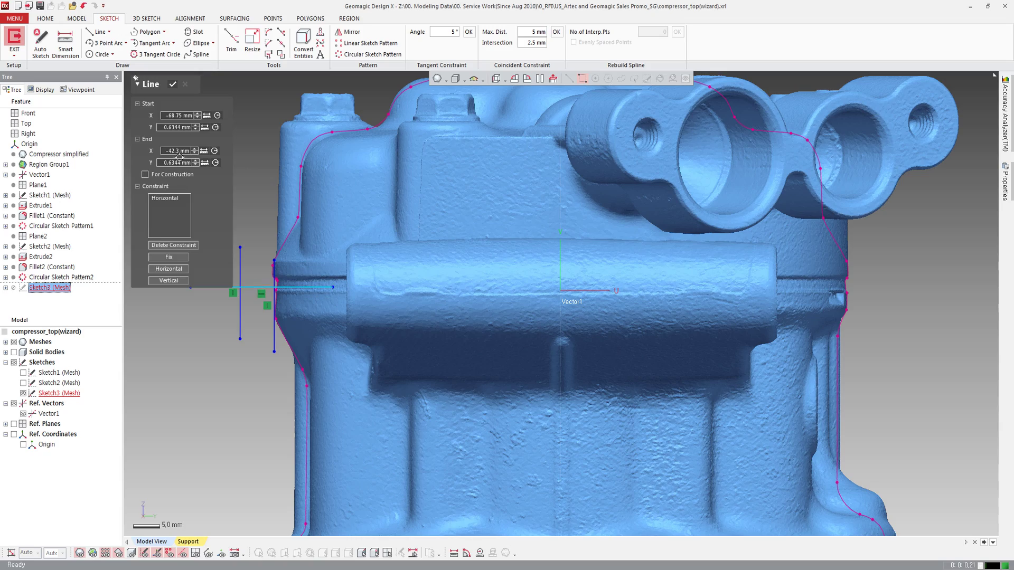
pyautogui.press('Return')
pyautogui.scroll(2, 208, 255)
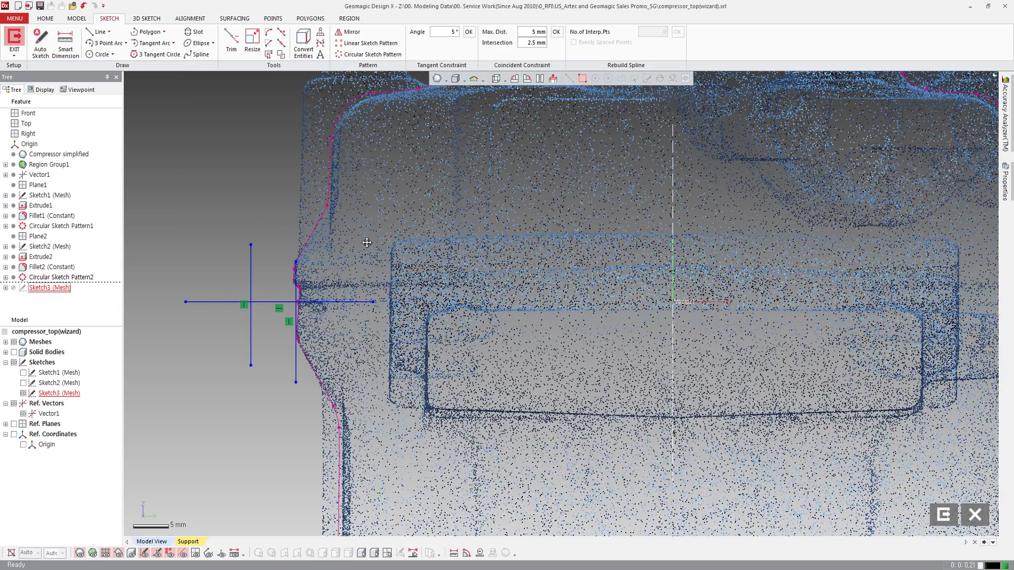
pyautogui.moveTo(296, 296); pyautogui.dragTo(299, 296)
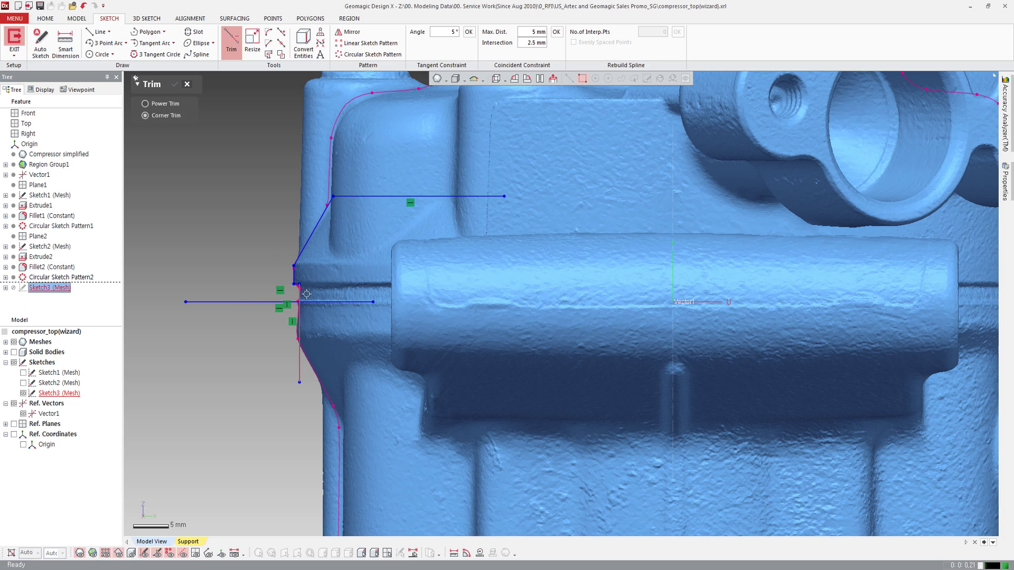
pyautogui.scroll(-2, 560, 301)
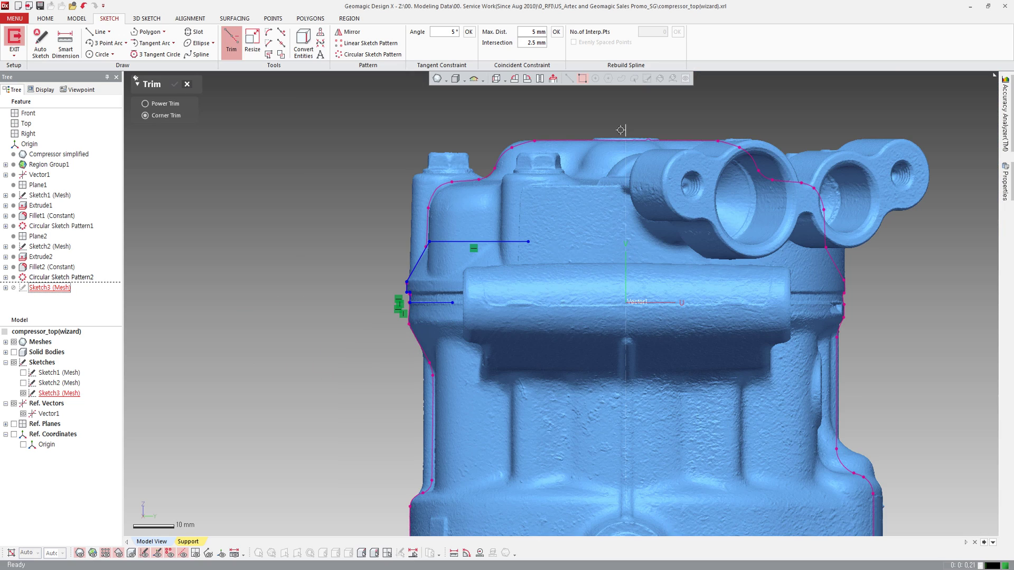
# Convert the central axis into a sketch line and corner-trim it with the profile lines.
pyautogui.click(304, 42)
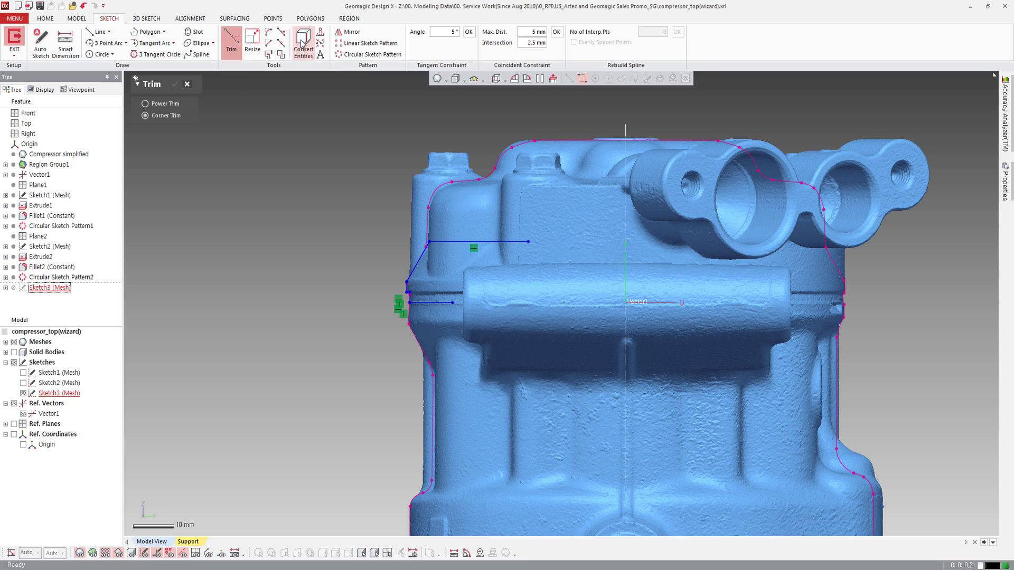
pyautogui.click(625, 127)
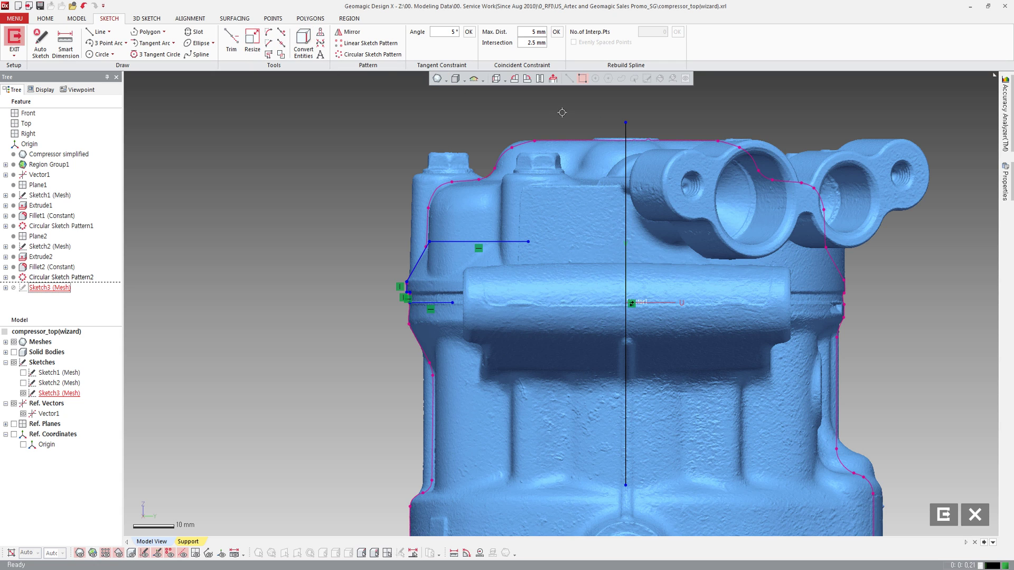
pyautogui.click(231, 41)
pyautogui.click(491, 242)
pyautogui.click(625, 270)
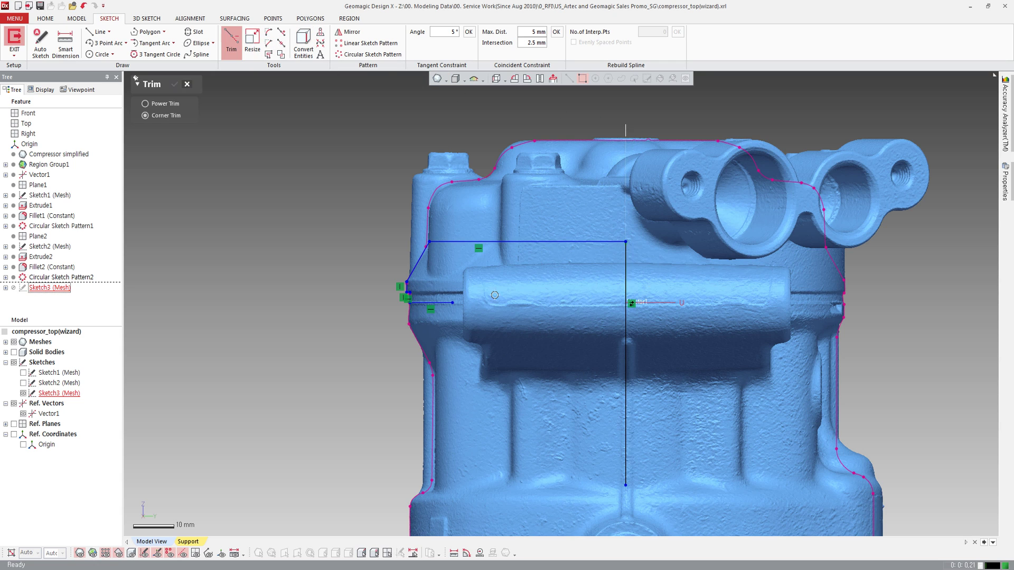
pyautogui.click(439, 302)
pyautogui.click(625, 280)
# Exit the sketch and revolve the closed profile 360° into Revolve1.
pyautogui.click(15, 42)
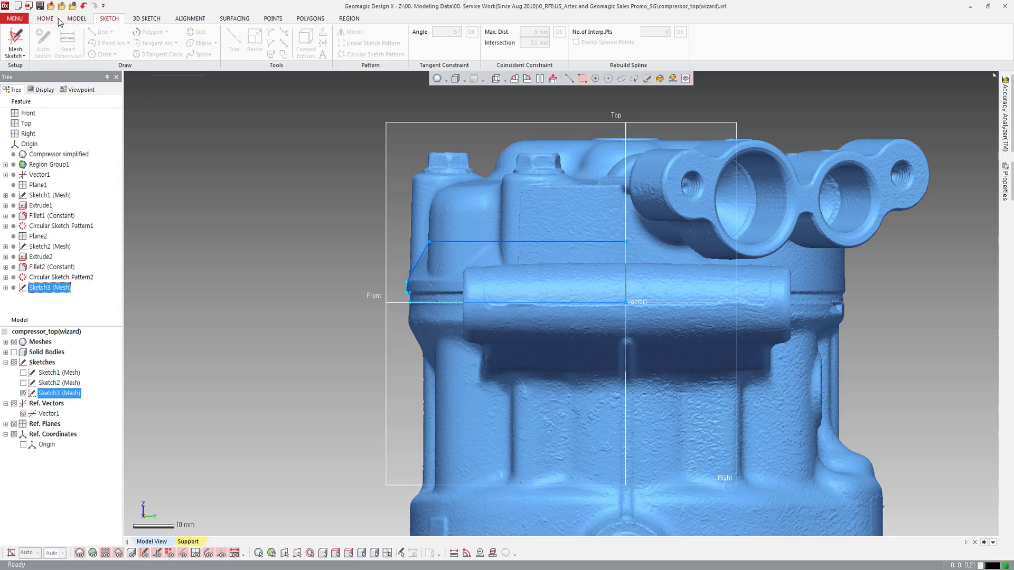
pyautogui.click(77, 18)
pyautogui.click(36, 42)
pyautogui.moveTo(422, 206); pyautogui.dragTo(214, 97, button='right')
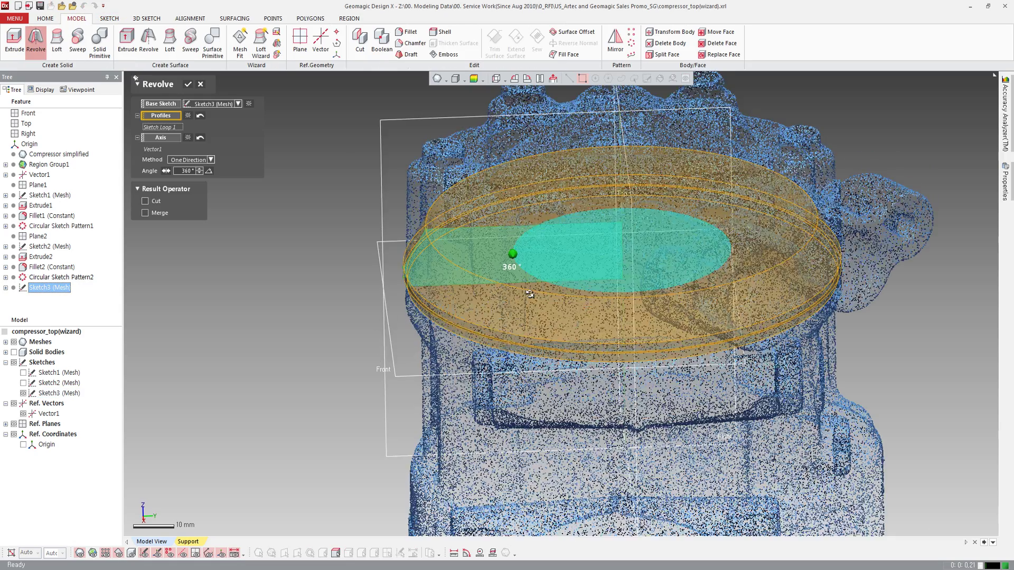
pyautogui.click(188, 86)
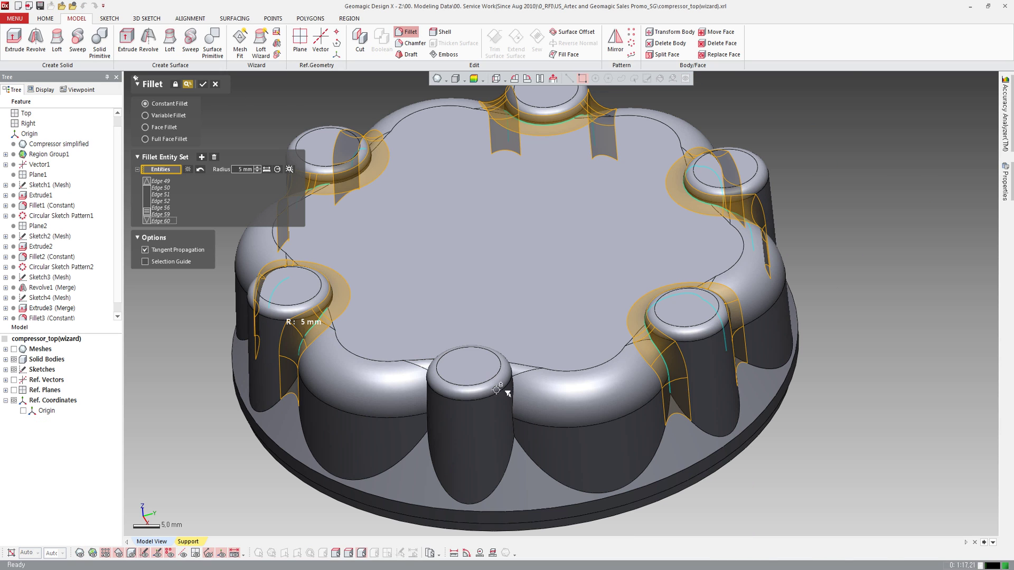
# Select three bolt-cylinder edges where they meet the cap and apply the 5 mm fillet.
pyautogui.click(448, 395)
pyautogui.moveTo(488, 378); pyautogui.dragTo(470, 374, button='right')
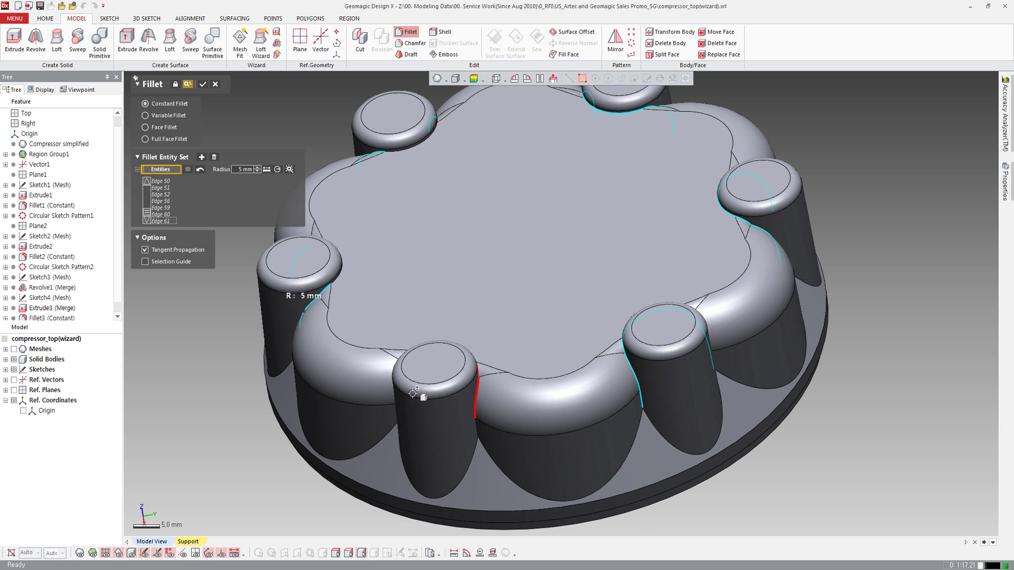
pyautogui.click(475, 393)
pyautogui.moveTo(475, 393); pyautogui.dragTo(473, 414, button='right')
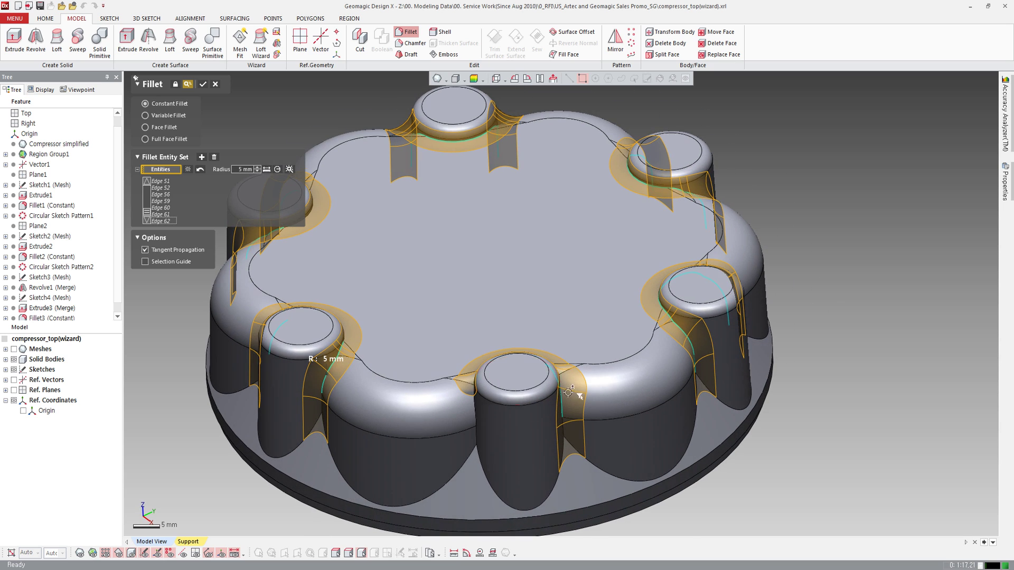
pyautogui.click(475, 414)
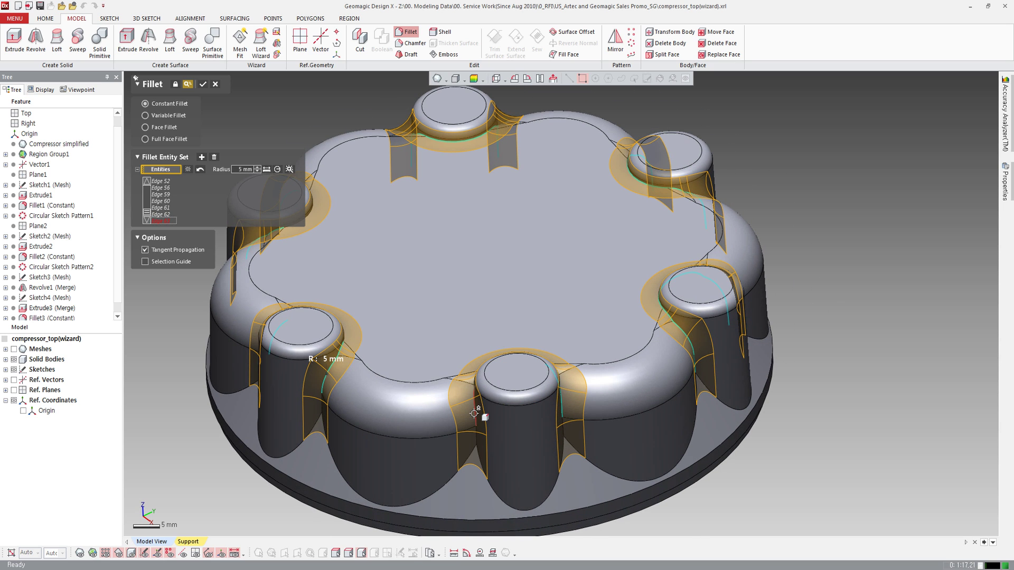
pyautogui.press('Return')
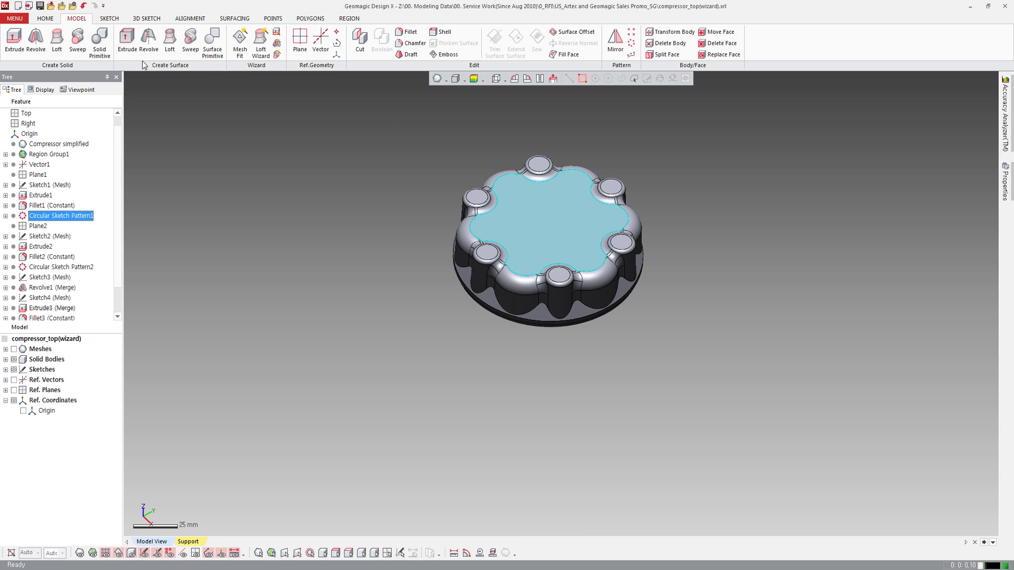
# Create a planar mesh sketch offset 4 mm above the cap's top face.
pyautogui.click(110, 18)
pyautogui.click(15, 39)
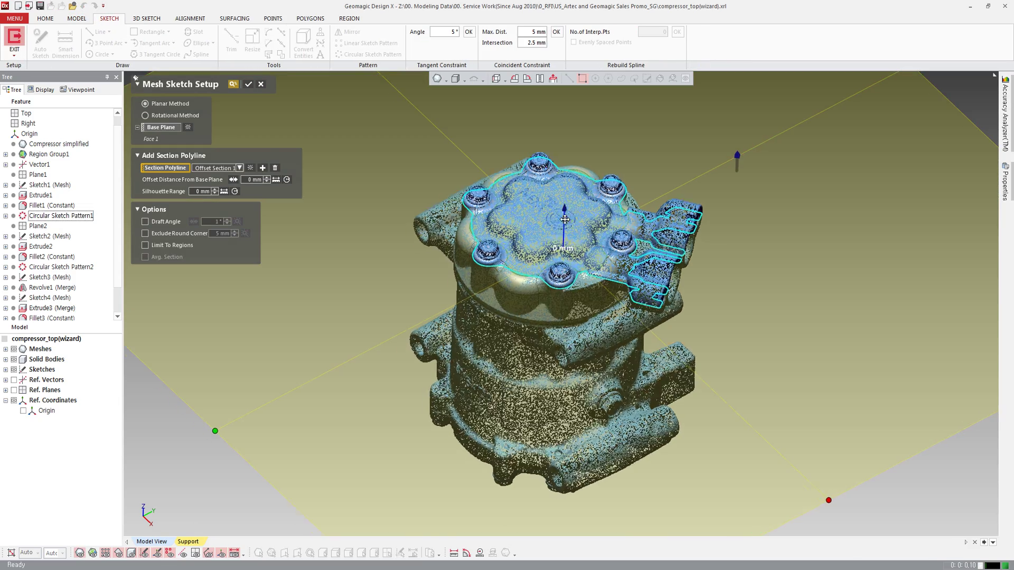
pyautogui.scroll(5, 569, 160)
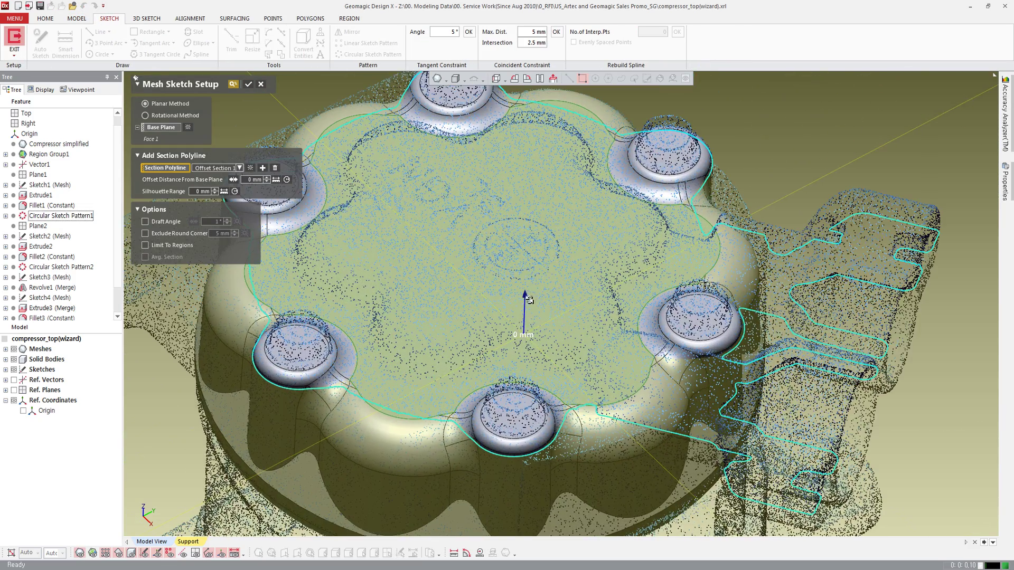
pyautogui.moveTo(529, 300); pyautogui.dragTo(529, 280)
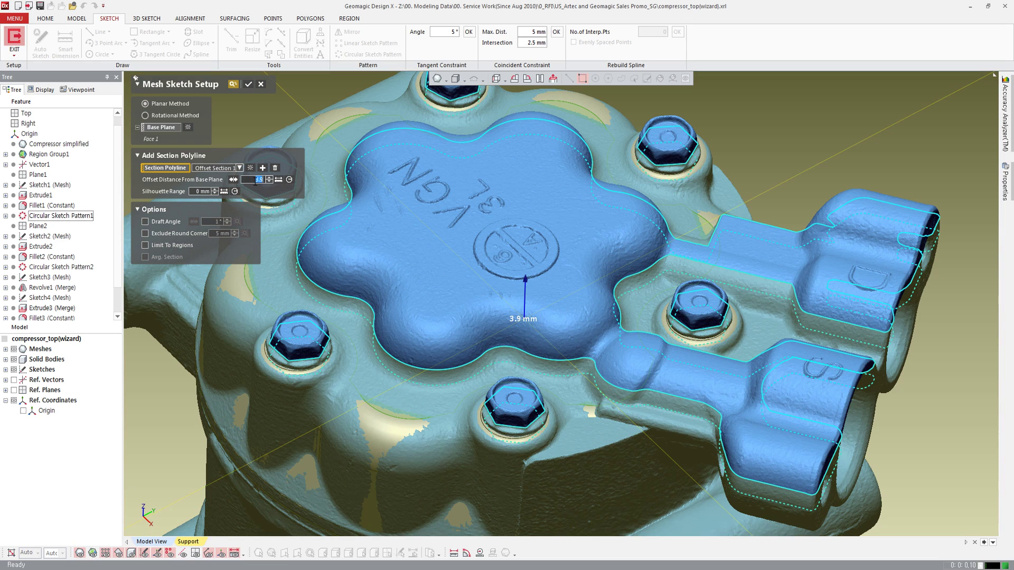
pyautogui.press('Return')
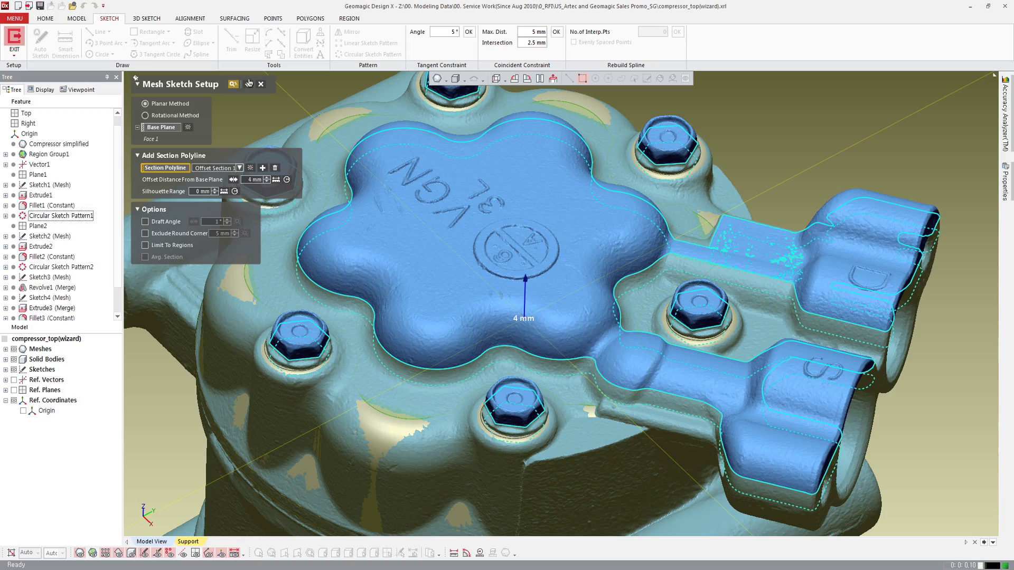
pyautogui.click(249, 84)
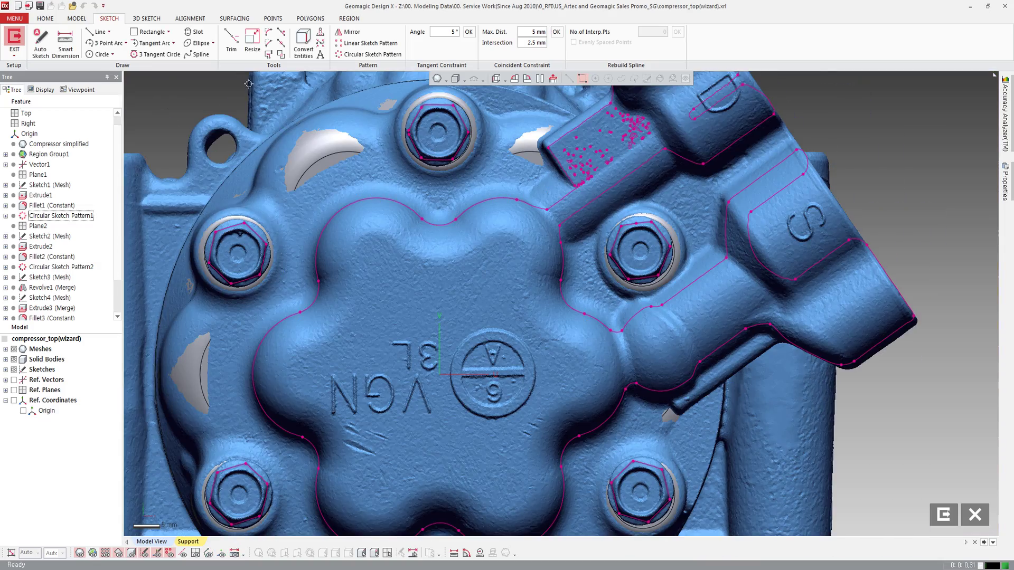
# Auto-fit lines and arcs to the six-lobed outline's section curves.
pyautogui.click(40, 42)
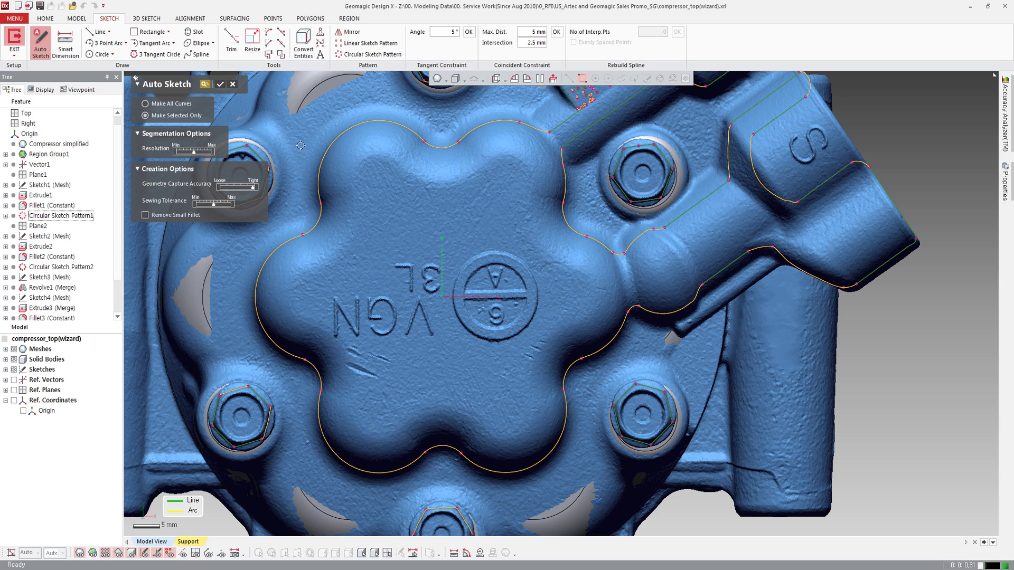
pyautogui.moveTo(292, 127); pyautogui.dragTo(547, 483)
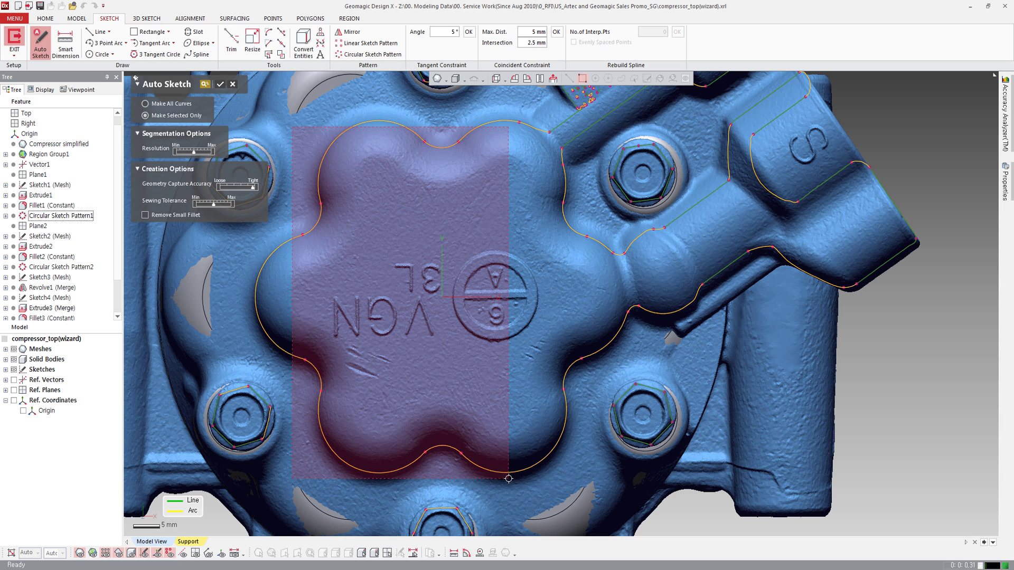
pyautogui.moveTo(550, 483); pyautogui.dragTo(550, 484)
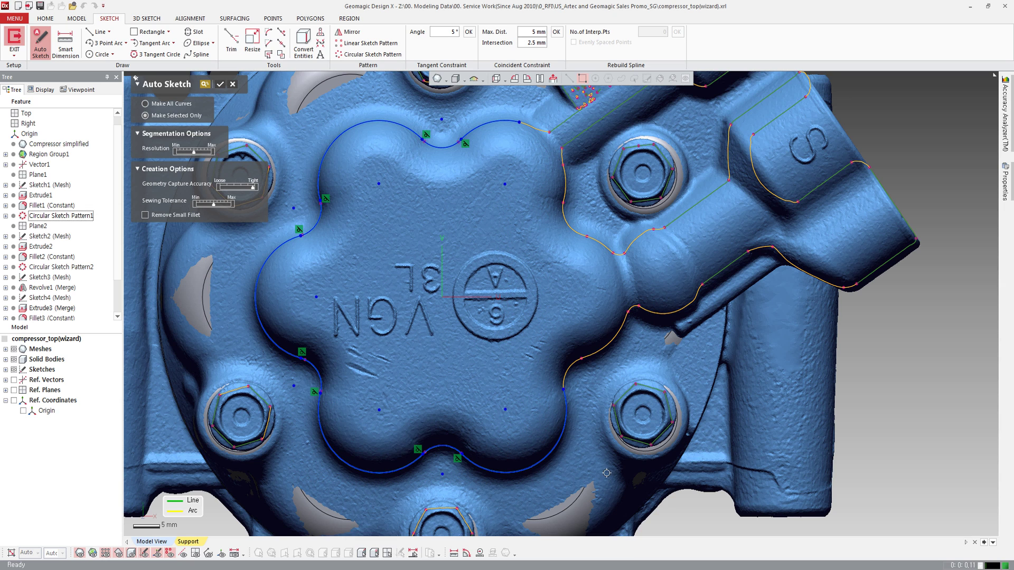
pyautogui.press('Return')
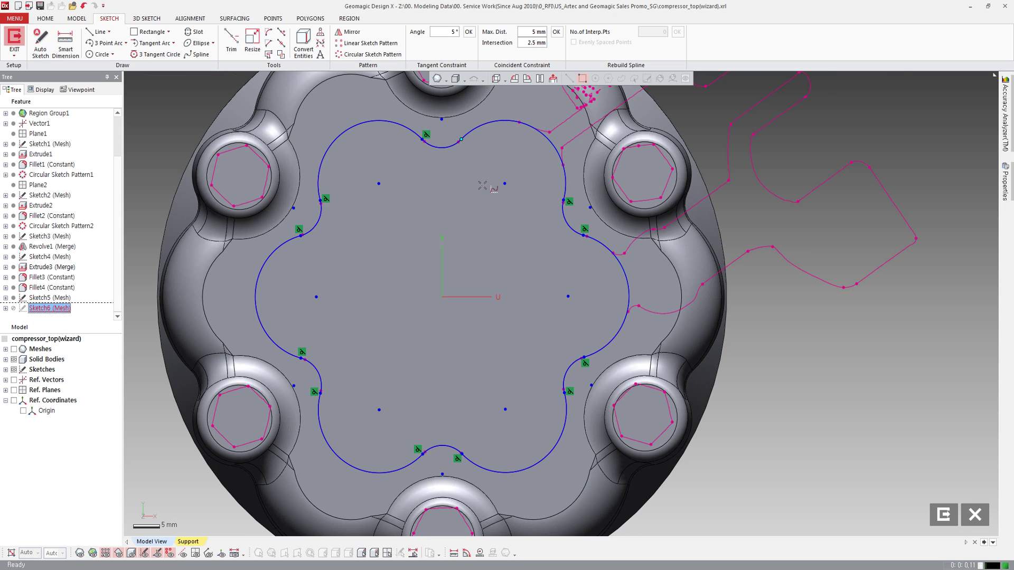
# Make the upper-right arc tangent to its neighbour and close the sketch.
pyautogui.click(469, 132)
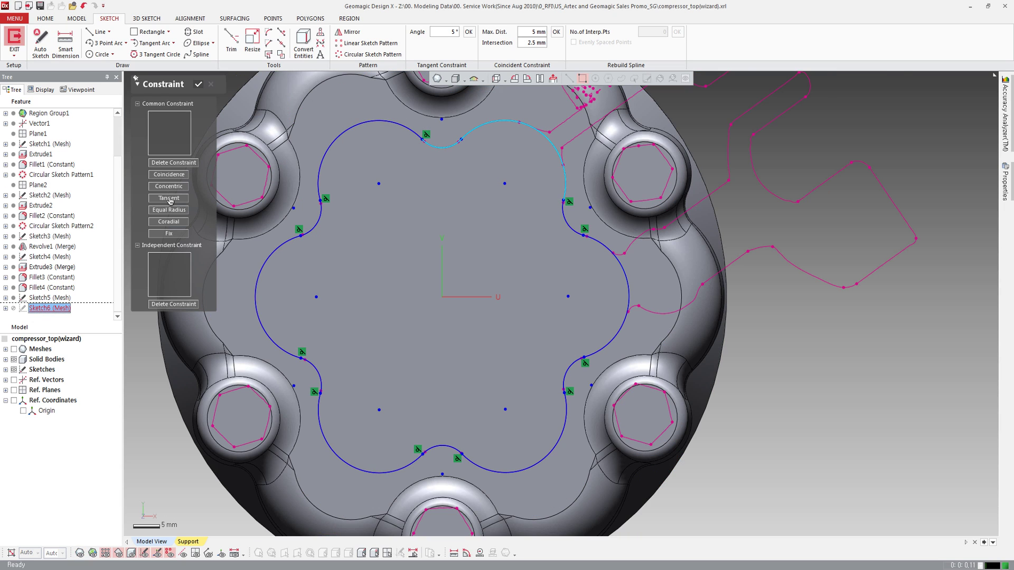
pyautogui.click(180, 199)
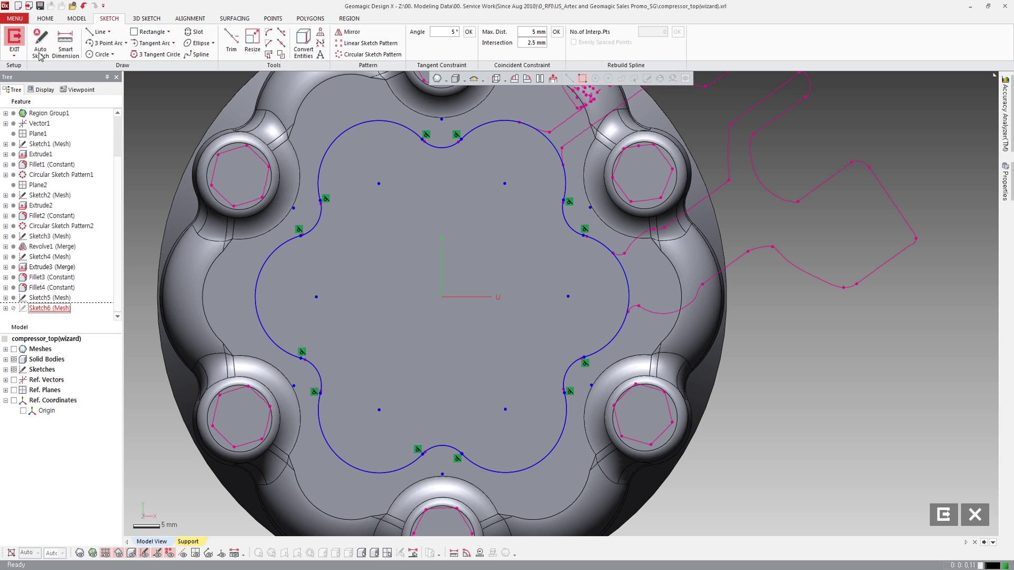
pyautogui.click(14, 39)
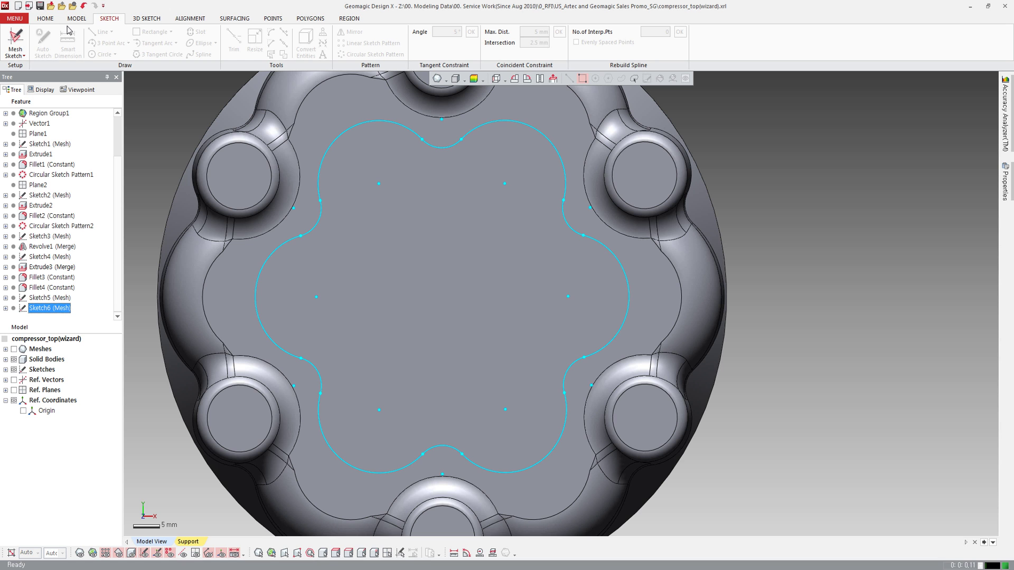
# Extrude Sketch6's lobed outline 10.2281 mm, merged into the body as a raised boss.
pyautogui.click(76, 18)
pyautogui.click(15, 39)
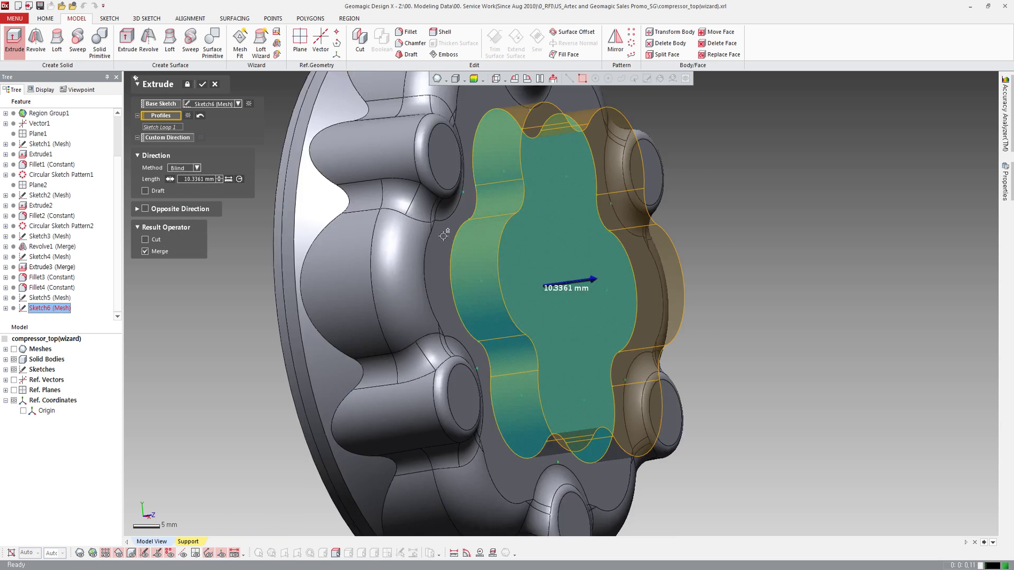
pyautogui.moveTo(378, 217); pyautogui.dragTo(661, 292, button='right')
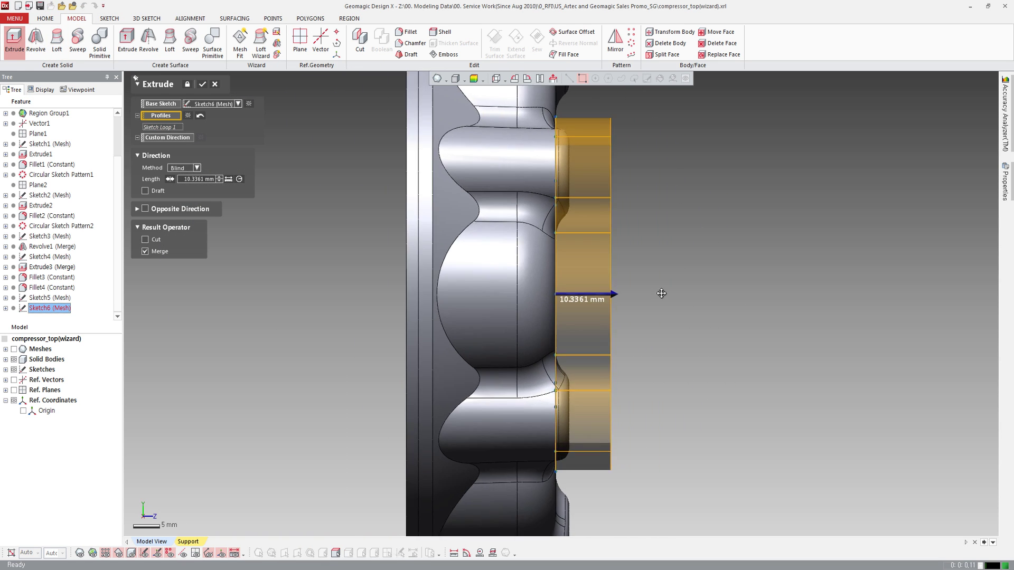
pyautogui.scroll(3, 584, 300)
pyautogui.moveTo(584, 299); pyautogui.dragTo(582, 299)
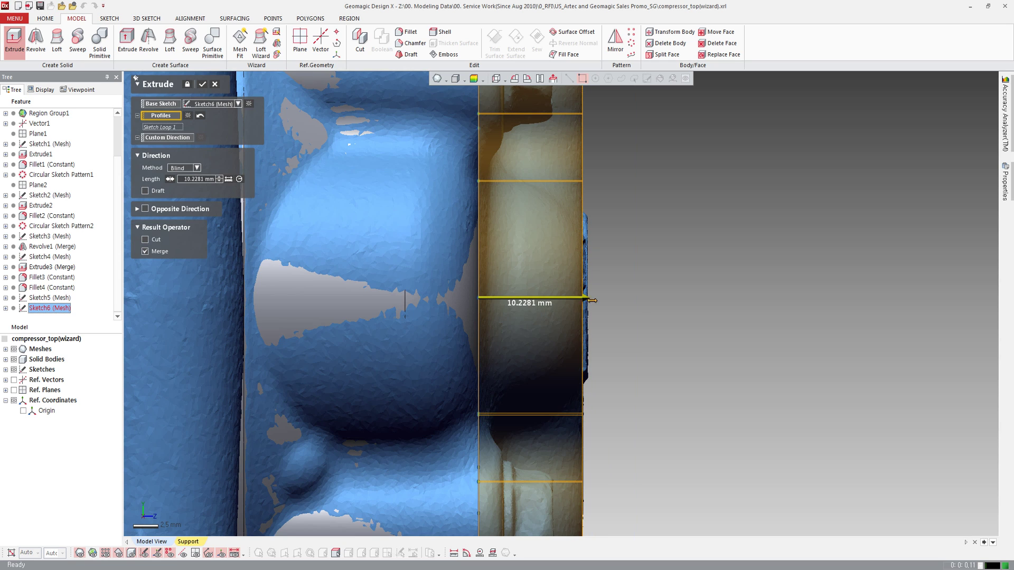
pyautogui.click(202, 85)
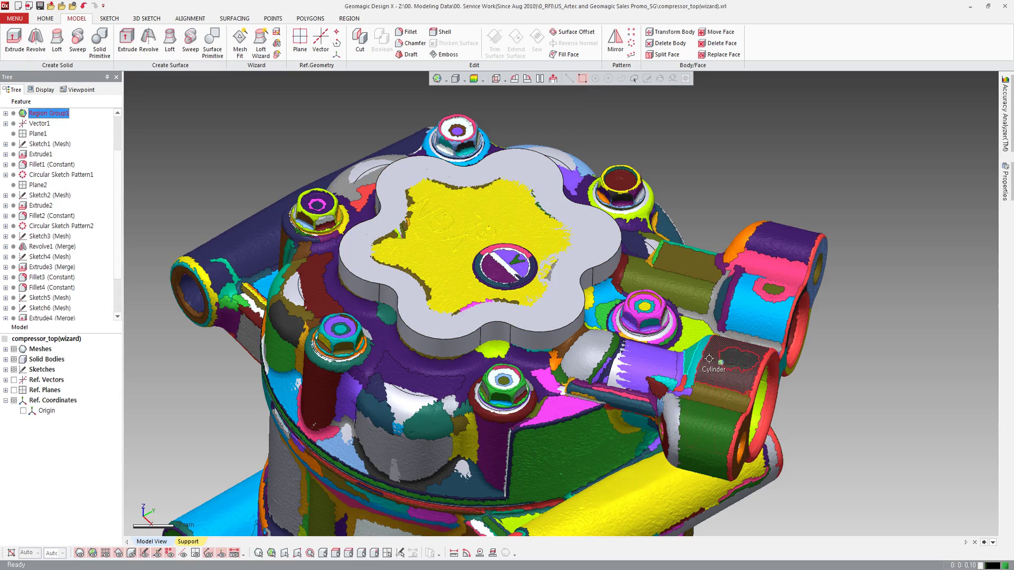
# Turn the view toward the side port and select the flat face around its small hole.
pyautogui.scroll(3, 760, 396)
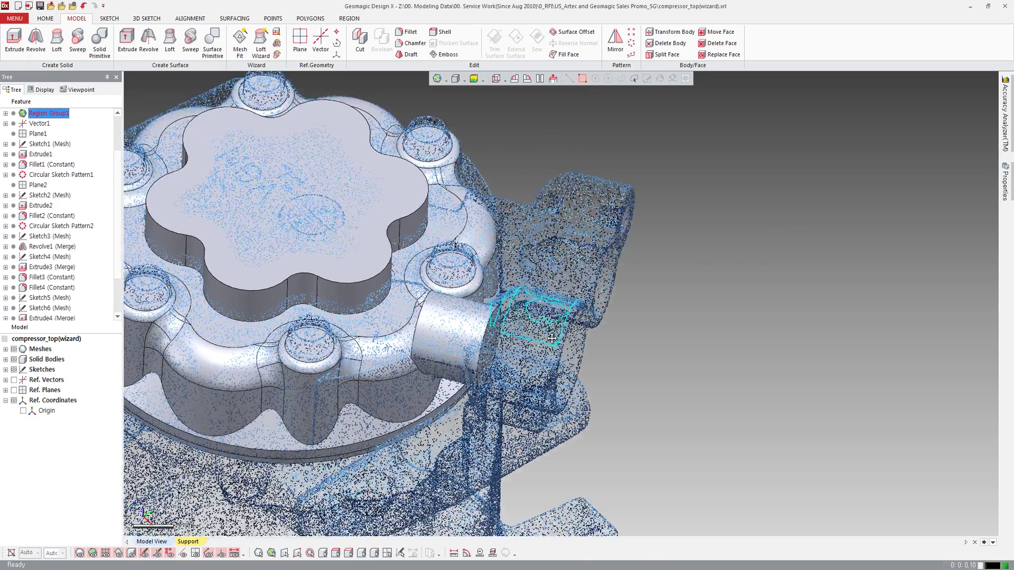
pyautogui.scroll(3, 634, 380)
pyautogui.moveTo(524, 363); pyautogui.dragTo(495, 297, button='right')
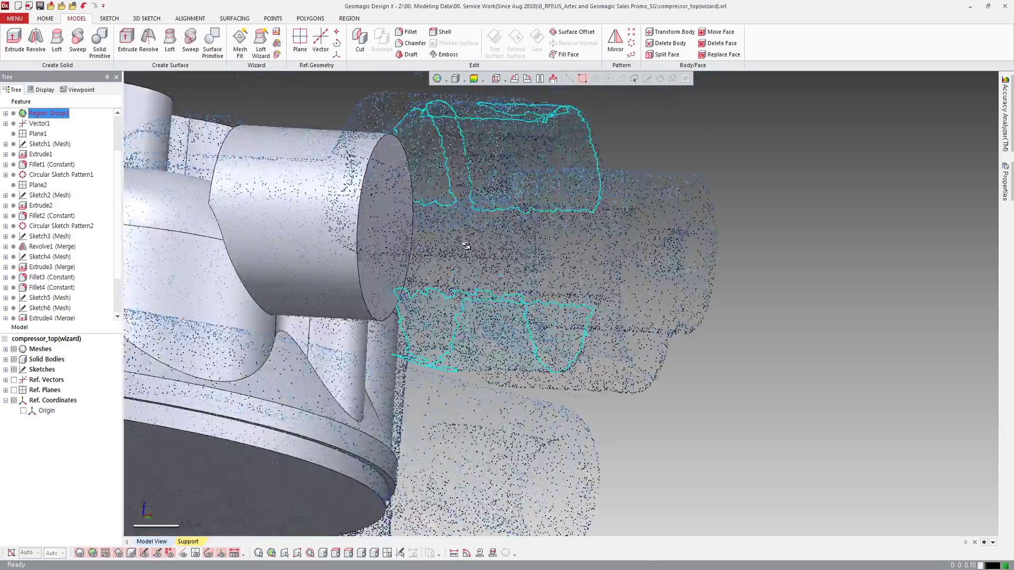
pyautogui.moveTo(519, 289); pyautogui.dragTo(417, 290, button='right')
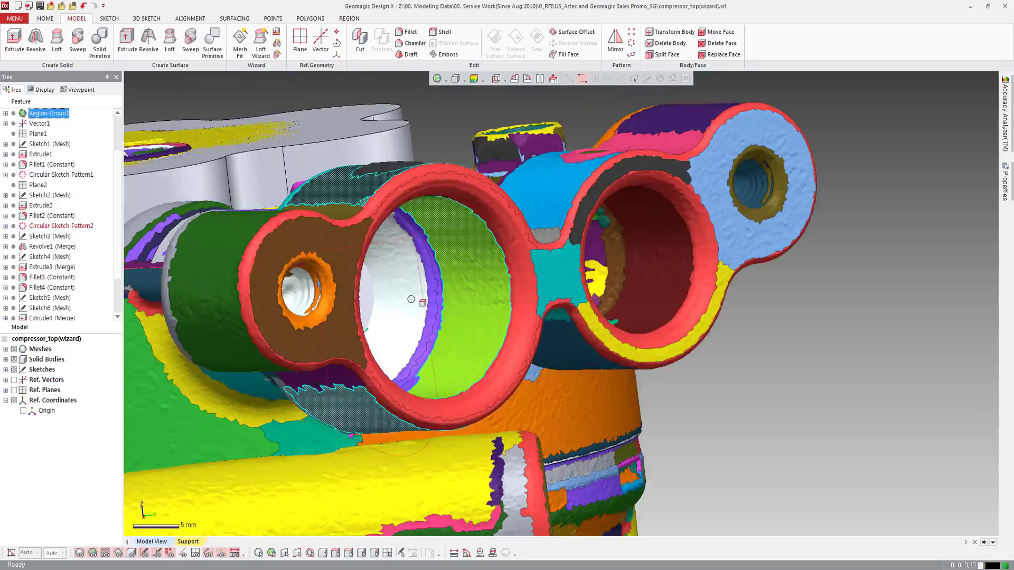
pyautogui.click(339, 261)
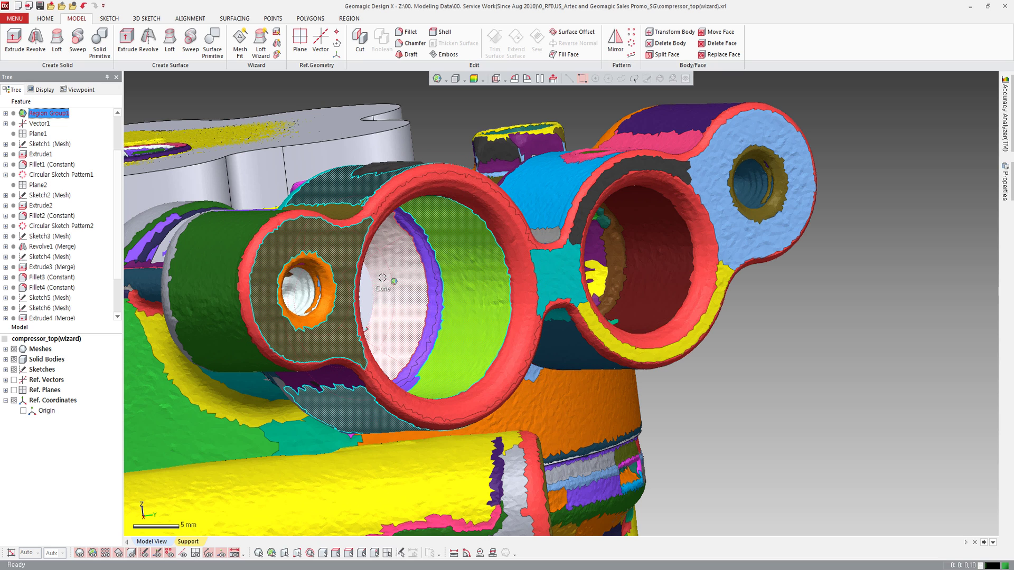
# Run the Revolution Wizard on that region and keep the extracted profile as Sketch8.
pyautogui.click(276, 45)
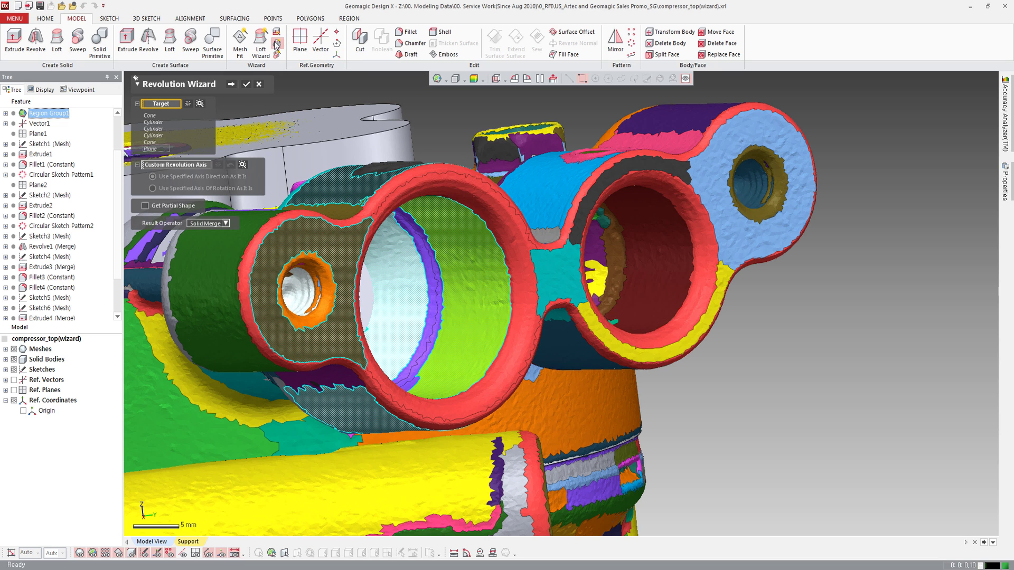
pyautogui.click(230, 87)
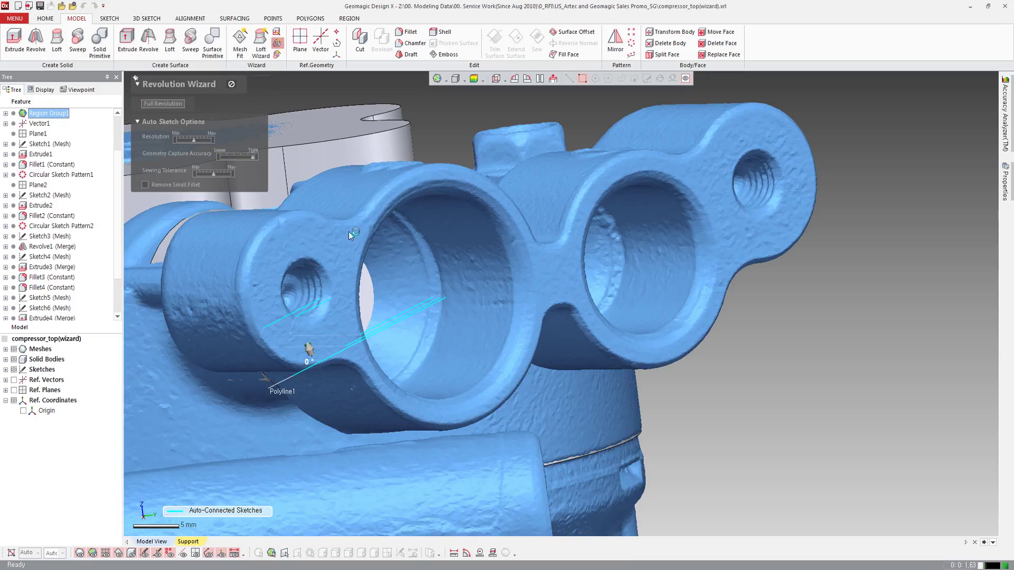
pyautogui.moveTo(349, 231); pyautogui.dragTo(511, 260, button='right')
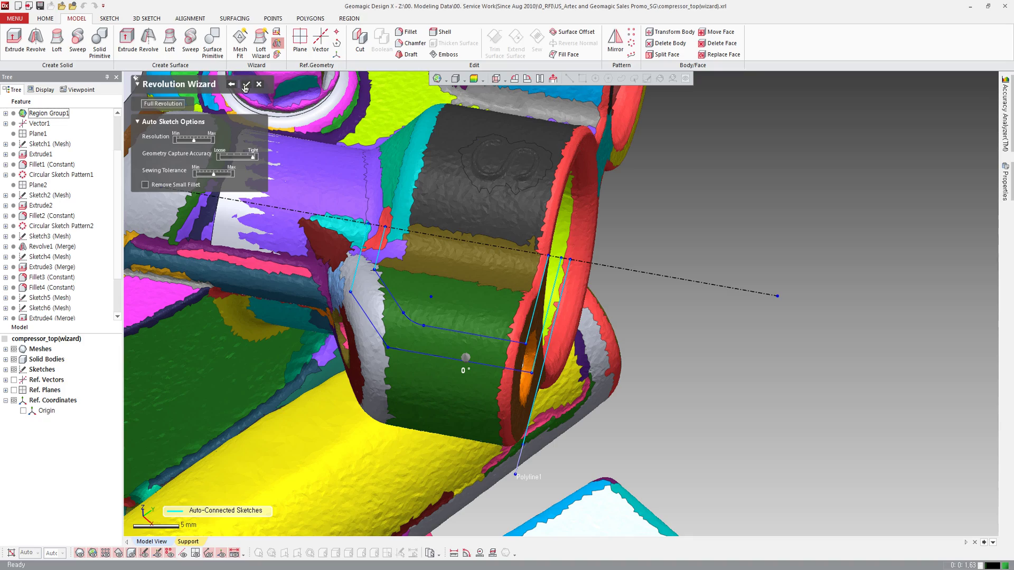
pyautogui.click(245, 85)
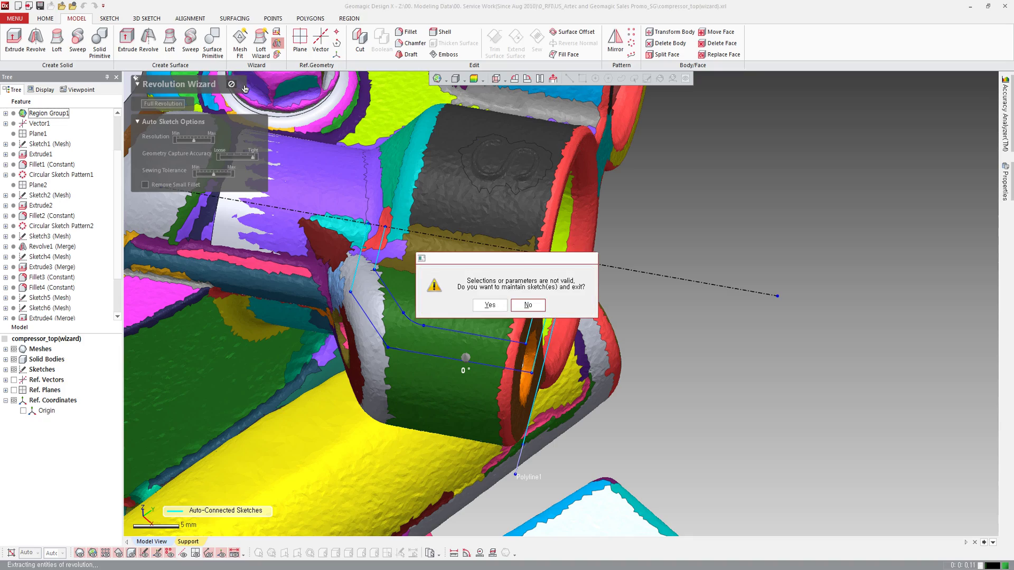
pyautogui.click(489, 303)
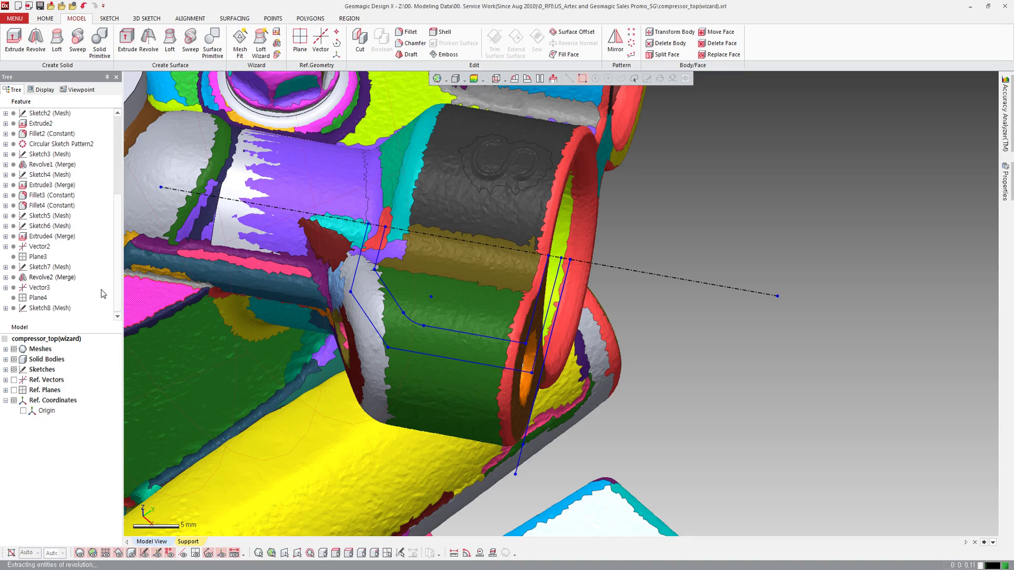
# Trim the extra line segments from Sketch8's port profile.
pyautogui.doubleClick(57, 310)
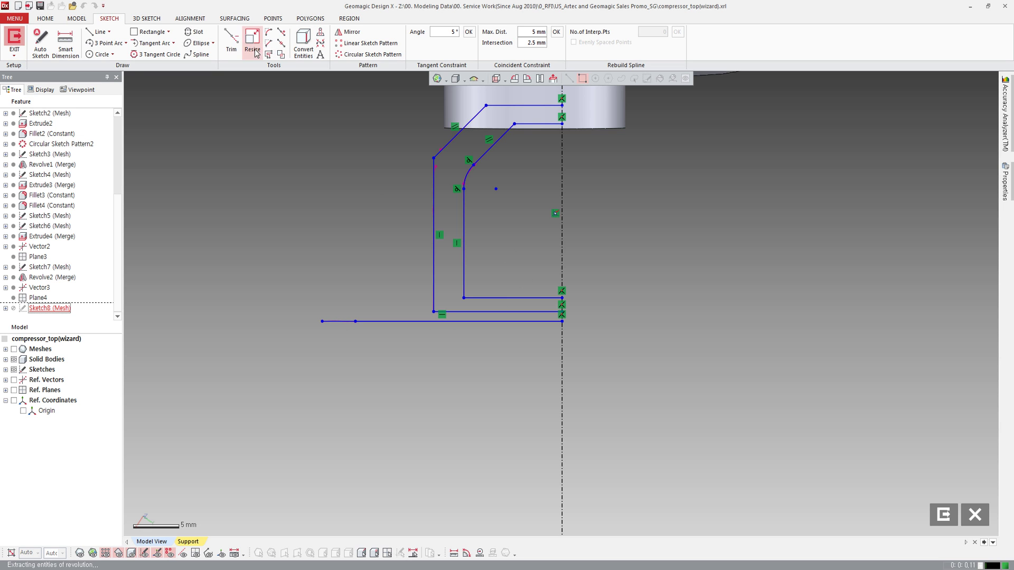
pyautogui.click(231, 41)
pyautogui.click(457, 323)
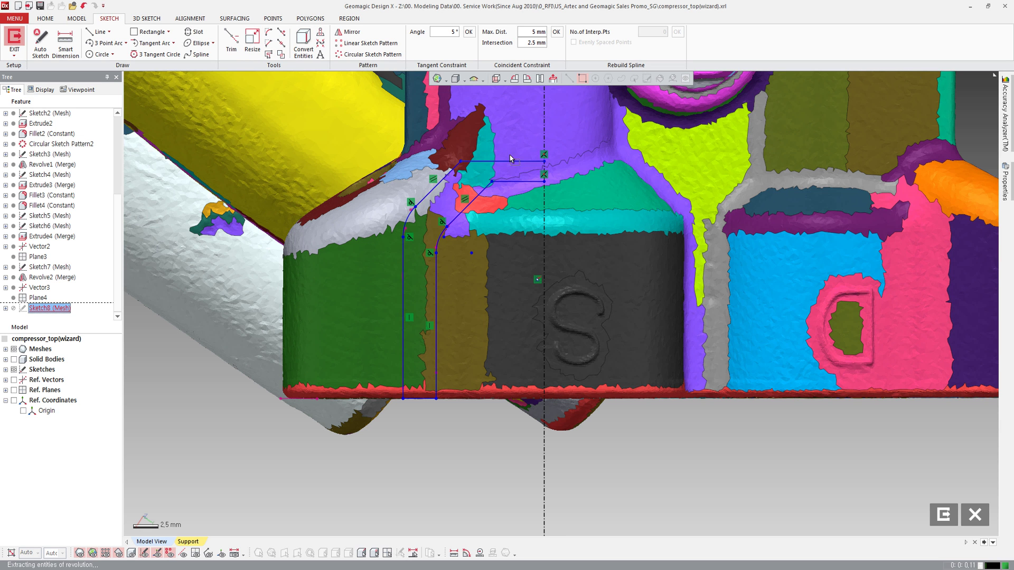
pyautogui.click(14, 42)
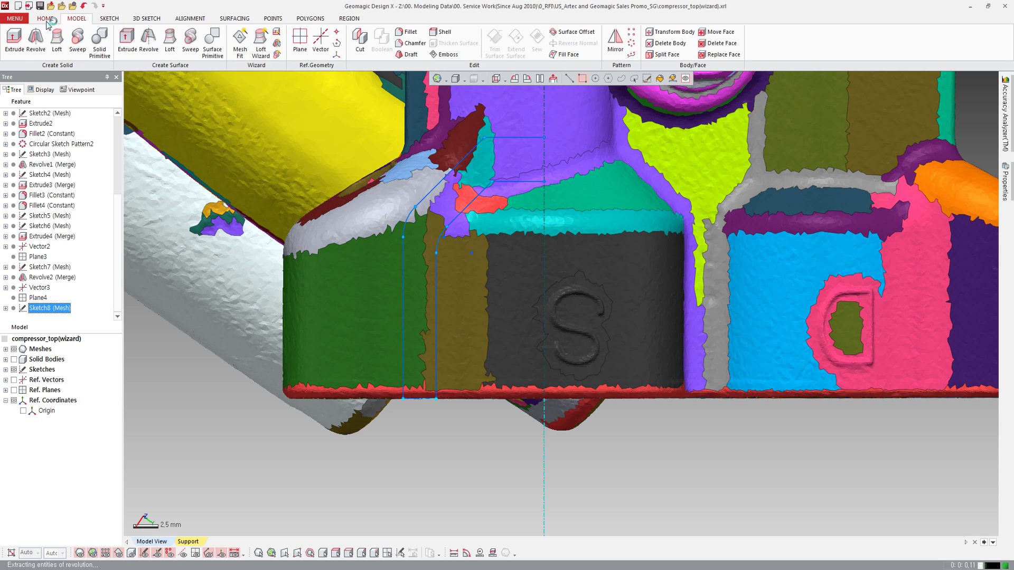
# Revolve the port profile 360° and merge it into the body.
pyautogui.click(35, 42)
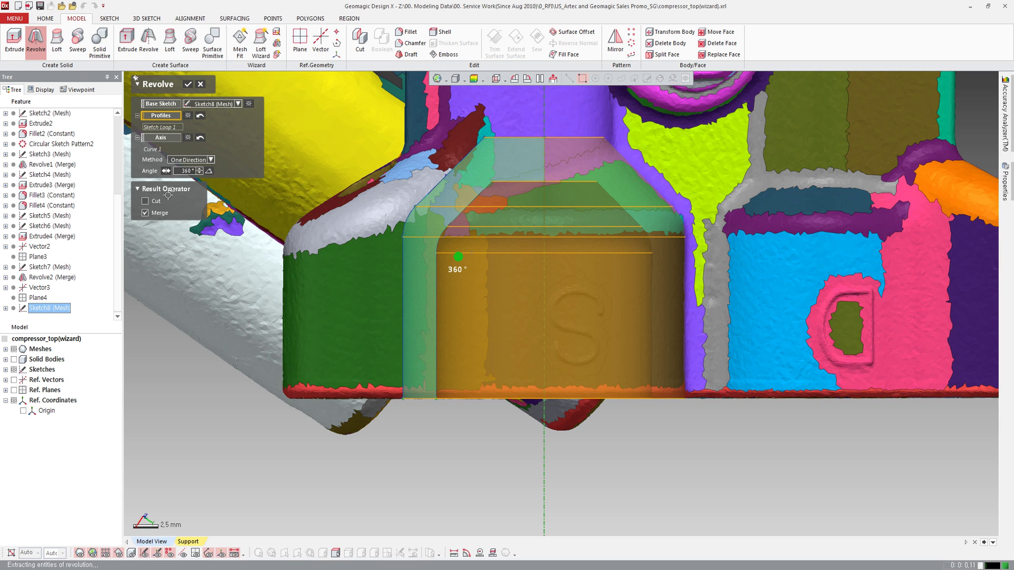
pyautogui.click(188, 85)
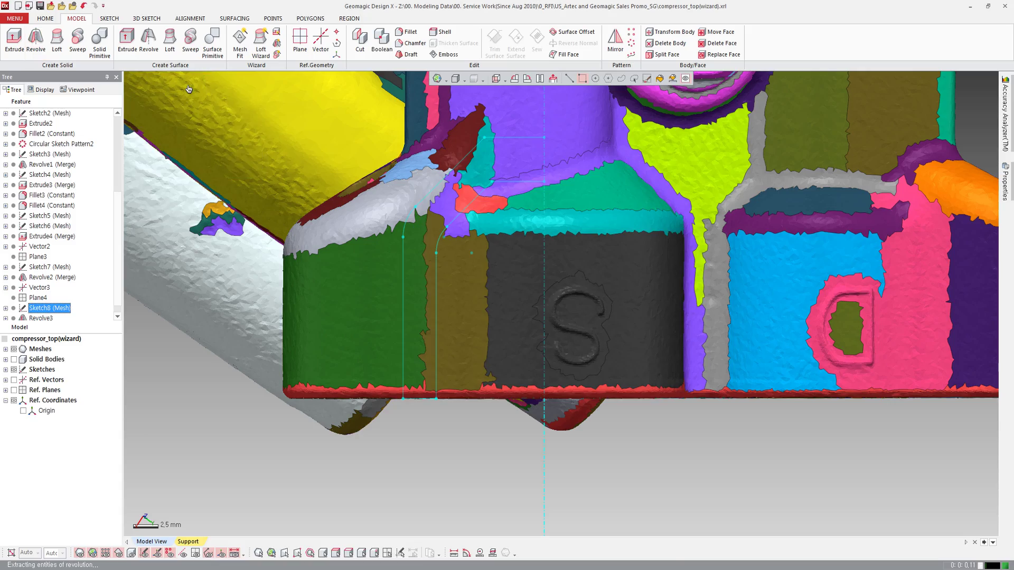
pyautogui.moveTo(415, 364); pyautogui.dragTo(563, 385, button='right')
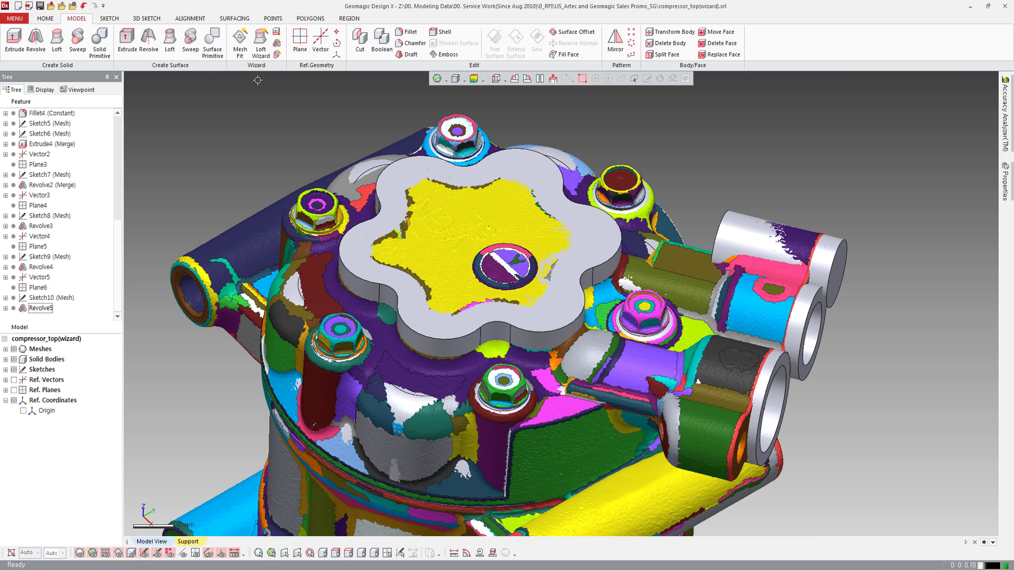
# Pick the flat and cylinder regions as sides and the purple cylinder region as top limit.
pyautogui.click(275, 32)
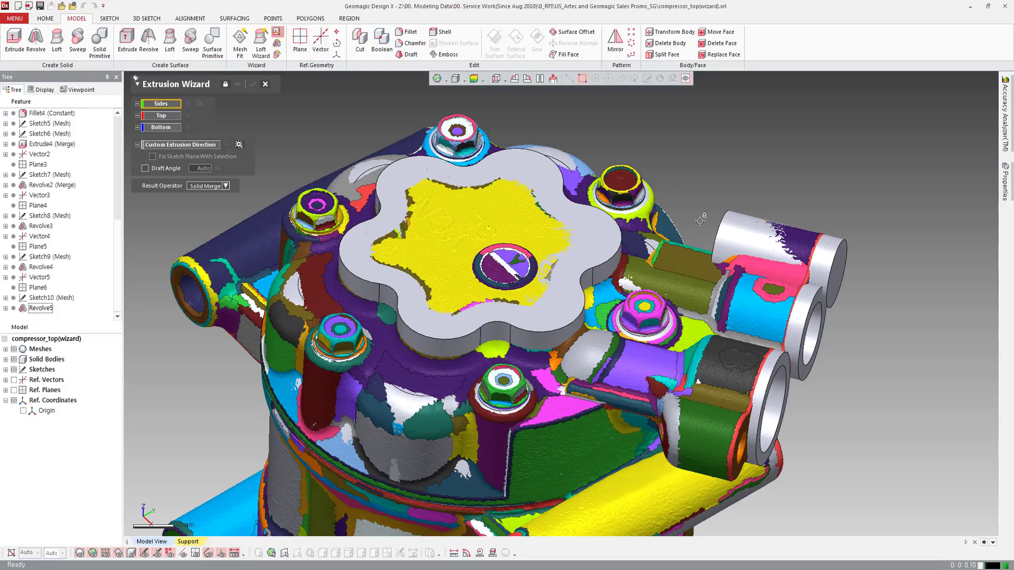
pyautogui.click(678, 253)
pyautogui.moveTo(677, 254); pyautogui.dragTo(507, 272, button='right')
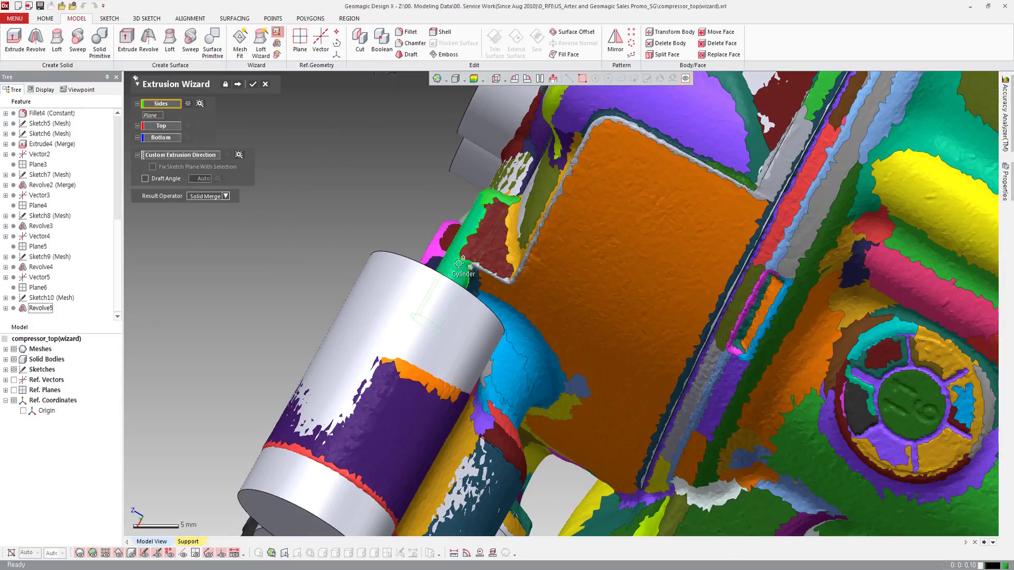
pyautogui.click(502, 267)
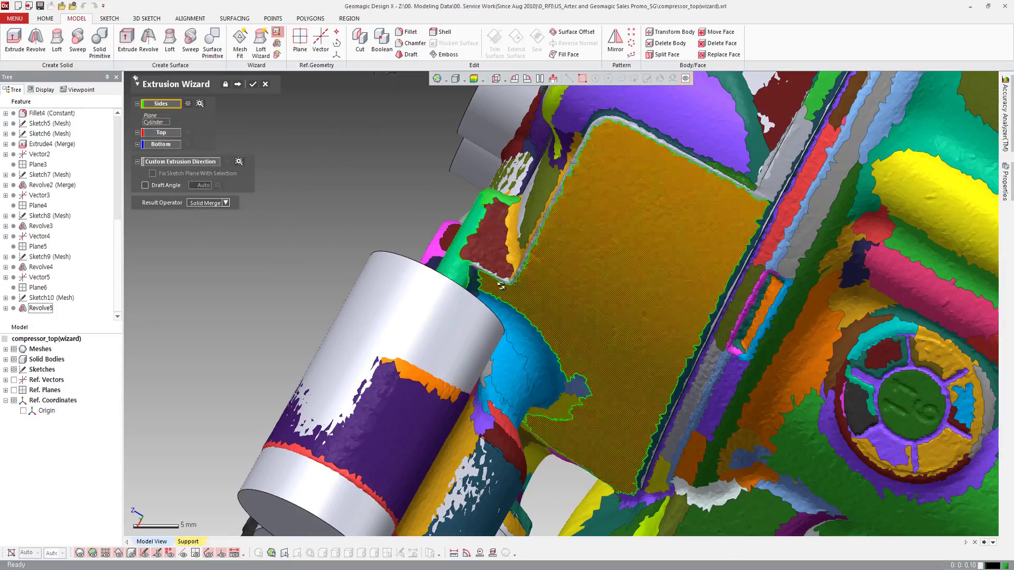
pyautogui.scroll(2, 467, 306)
pyautogui.click(467, 307)
pyautogui.moveTo(467, 306)
pyautogui.mouseDown(button='right')
pyautogui.moveTo(239, 169)
pyautogui.moveTo(528, 237)
pyautogui.moveTo(392, 338)
pyautogui.mouseUp(button='right')
pyautogui.click(528, 237)
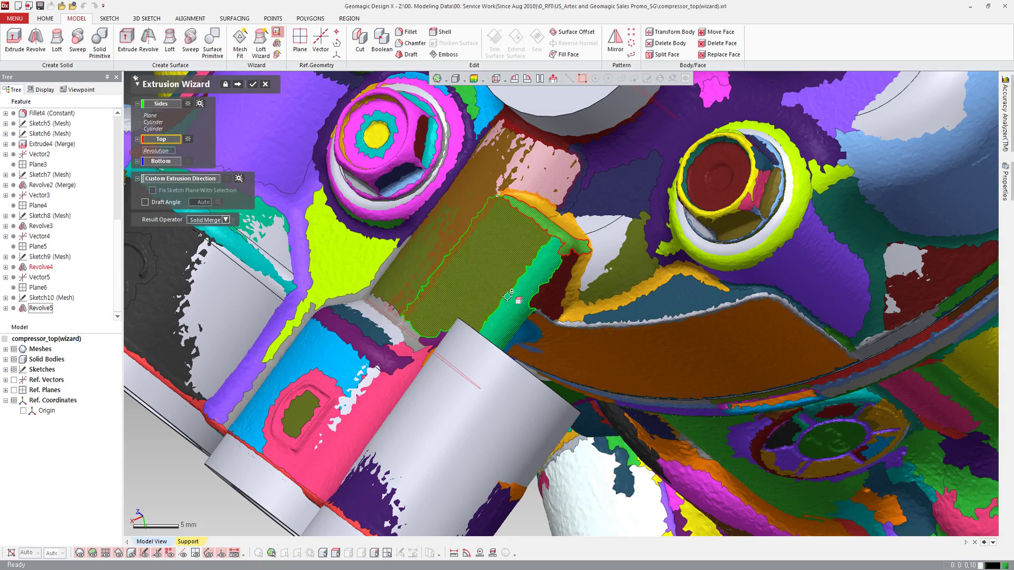
pyautogui.click(374, 343)
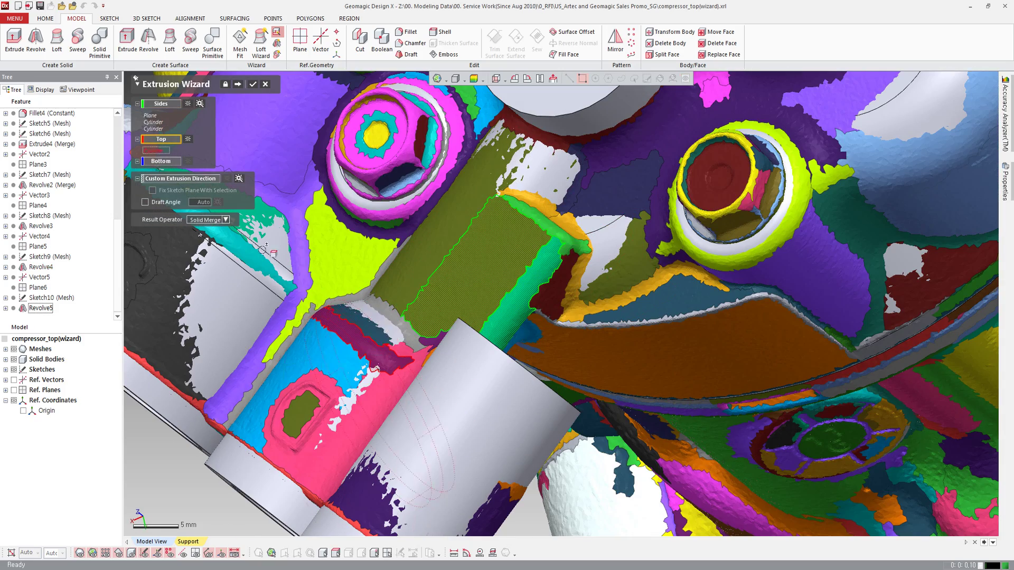
# Set Solid Insert and extend the block 17.2 mm in the opposite direction.
pyautogui.click(225, 220)
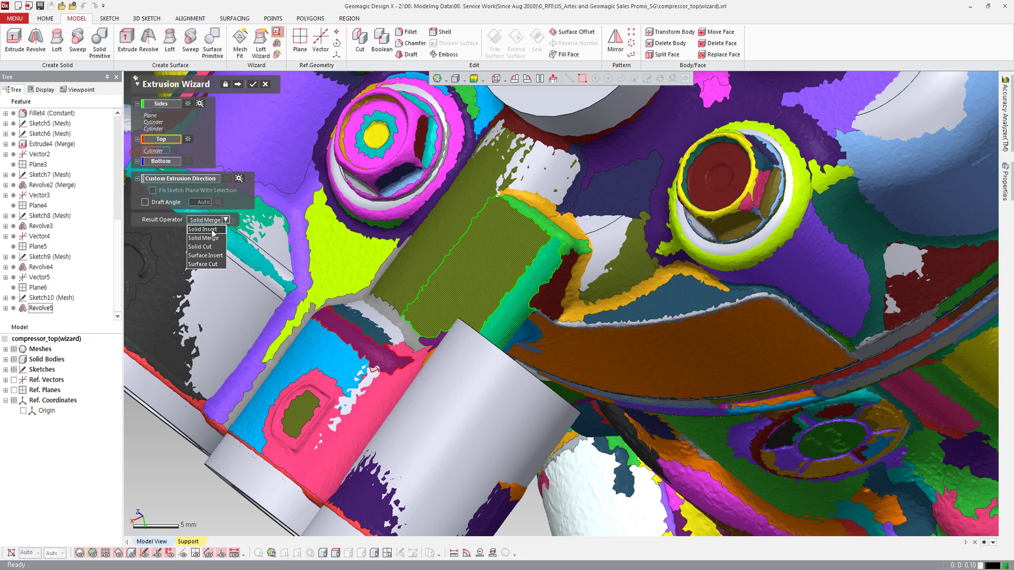
pyautogui.click(209, 240)
pyautogui.click(238, 83)
pyautogui.moveTo(266, 367); pyautogui.dragTo(245, 375)
# Create the block, then start a Solid Insert revolve fitted to the spherical region.
pyautogui.press('Return')
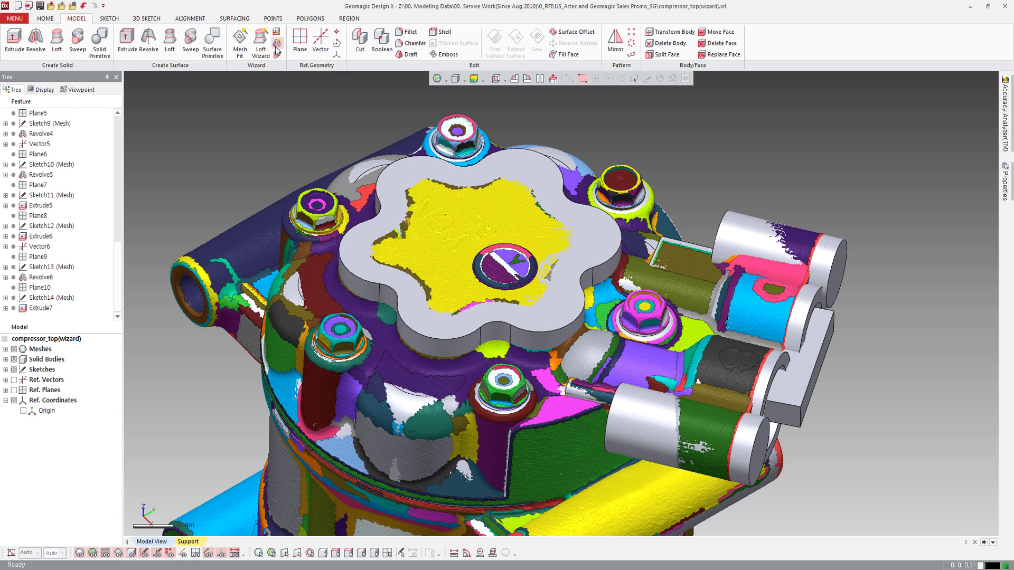
pyautogui.click(276, 47)
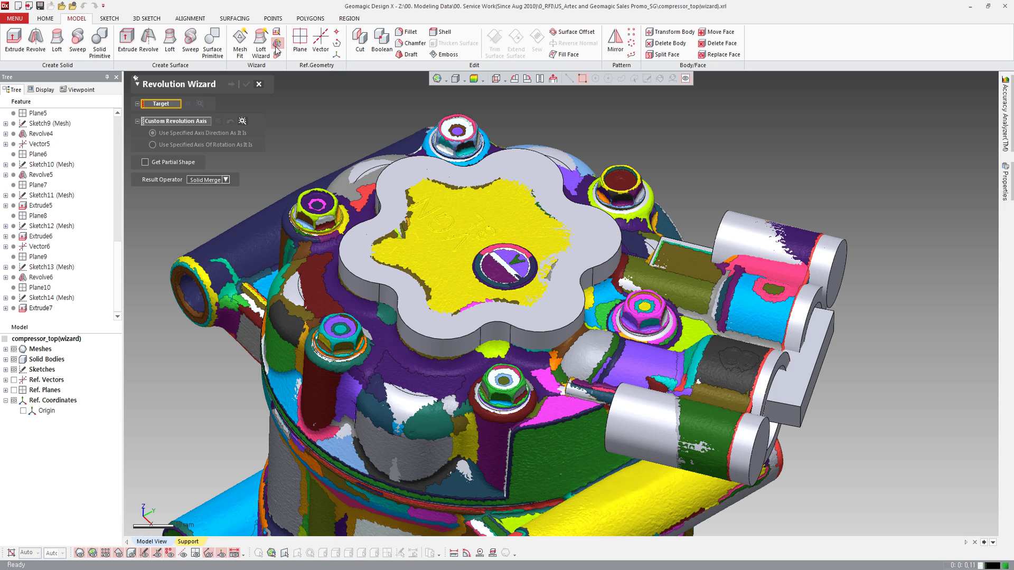
pyautogui.click(574, 366)
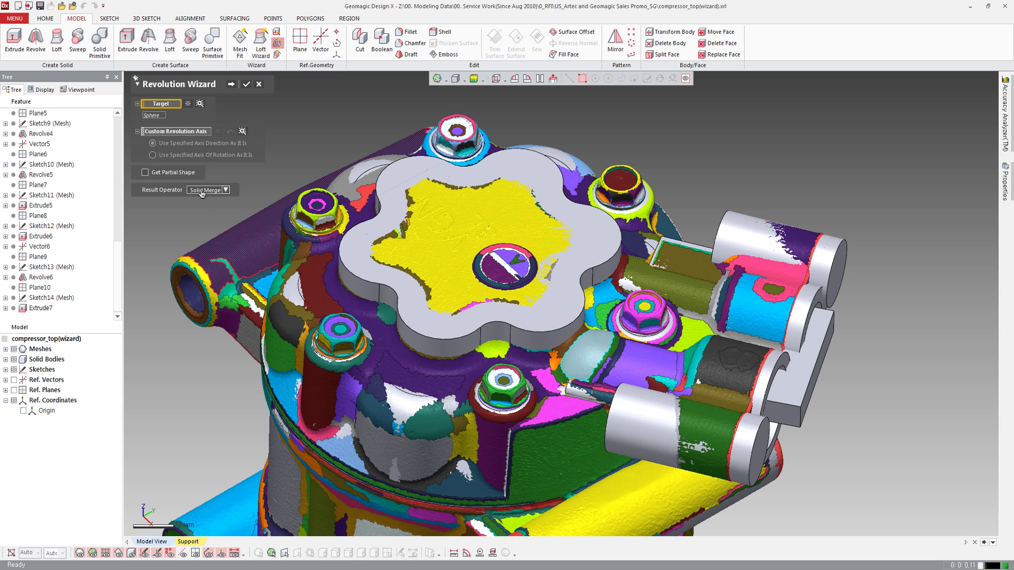
pyautogui.click(207, 190)
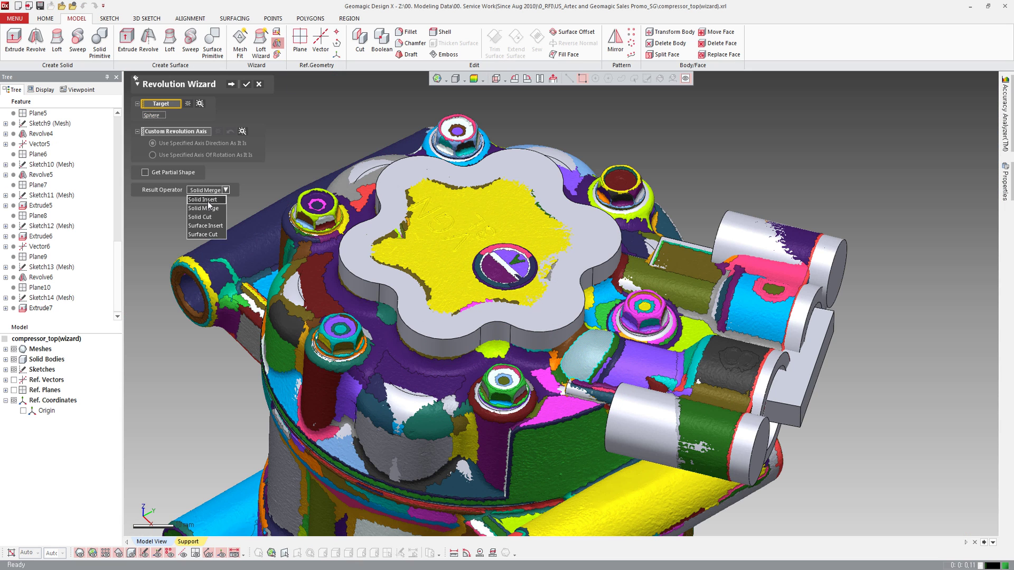
pyautogui.click(232, 86)
pyautogui.click(231, 86)
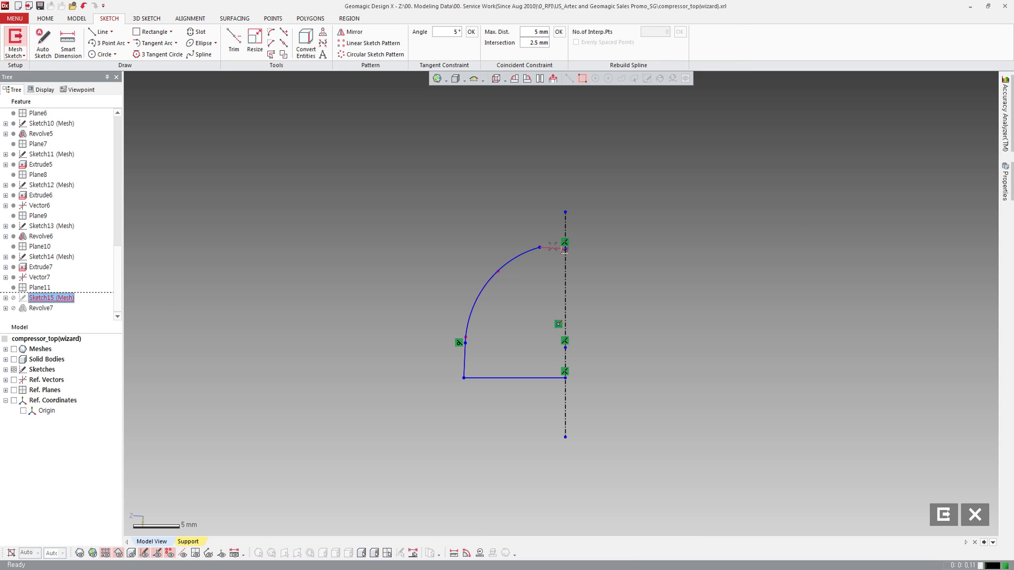
# Corner-trim the profile arc to the axis and lower the profile's bottom line.
pyautogui.click(233, 42)
pyautogui.click(523, 259)
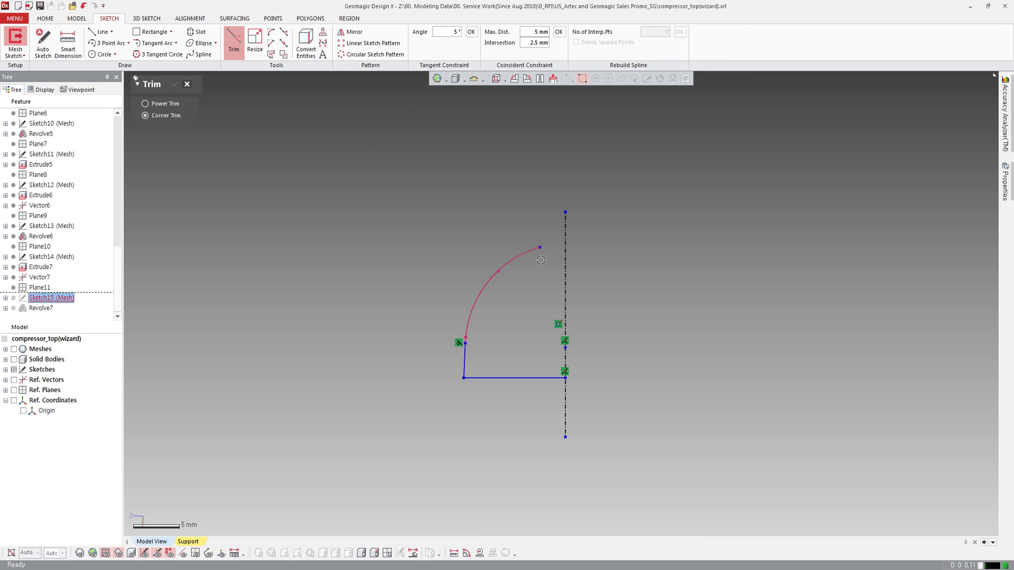
pyautogui.click(565, 285)
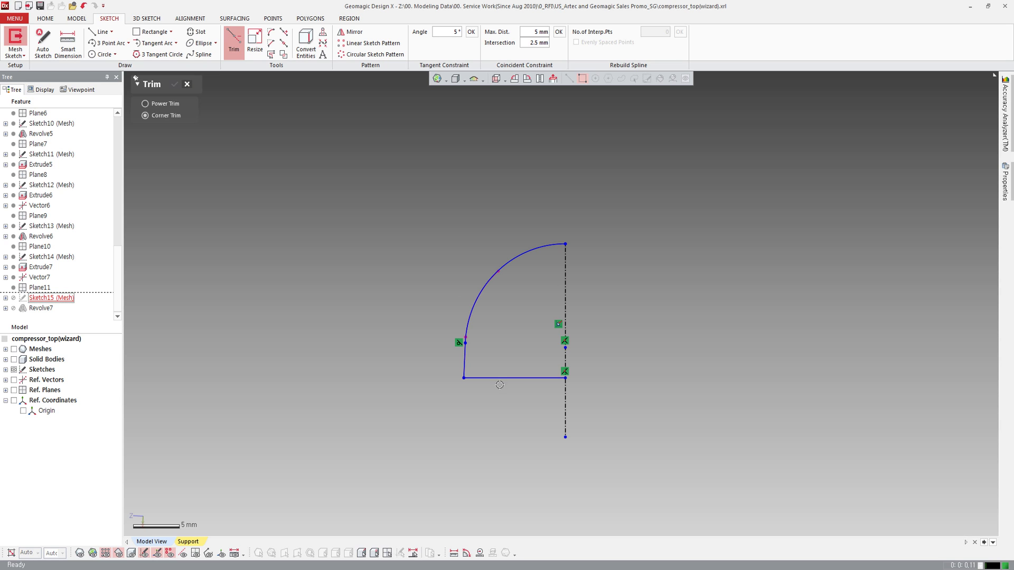
pyautogui.press('Escape')
pyautogui.moveTo(520, 378); pyautogui.dragTo(519, 404)
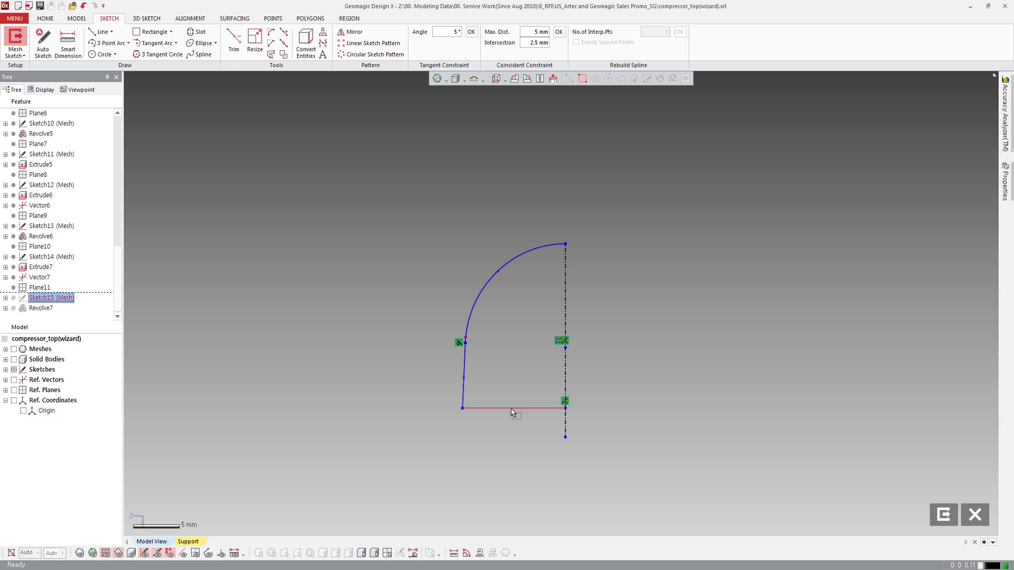
pyautogui.scroll(-2, 264, 169)
pyautogui.click(14, 42)
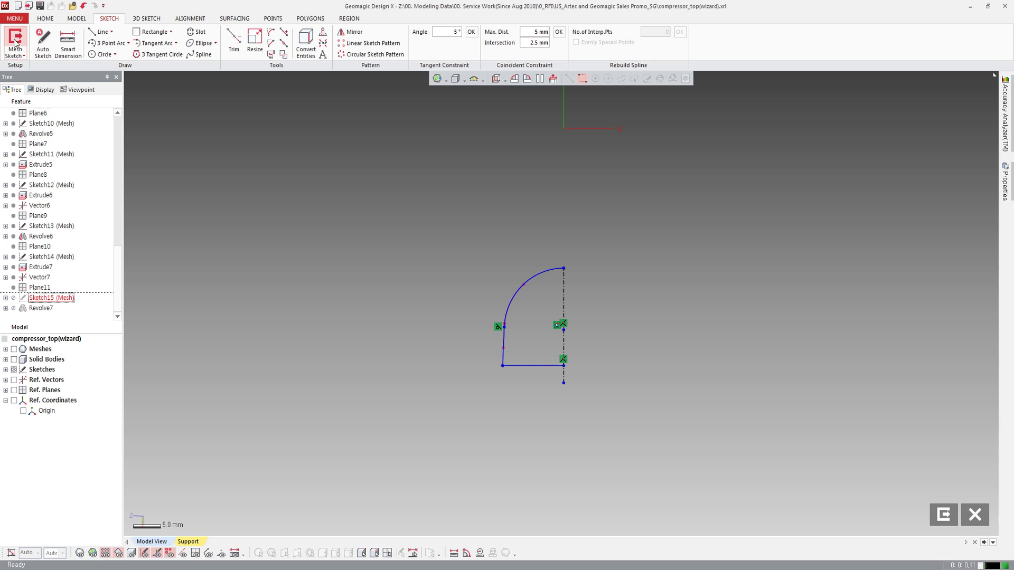
pyautogui.moveTo(531, 367); pyautogui.dragTo(531, 374)
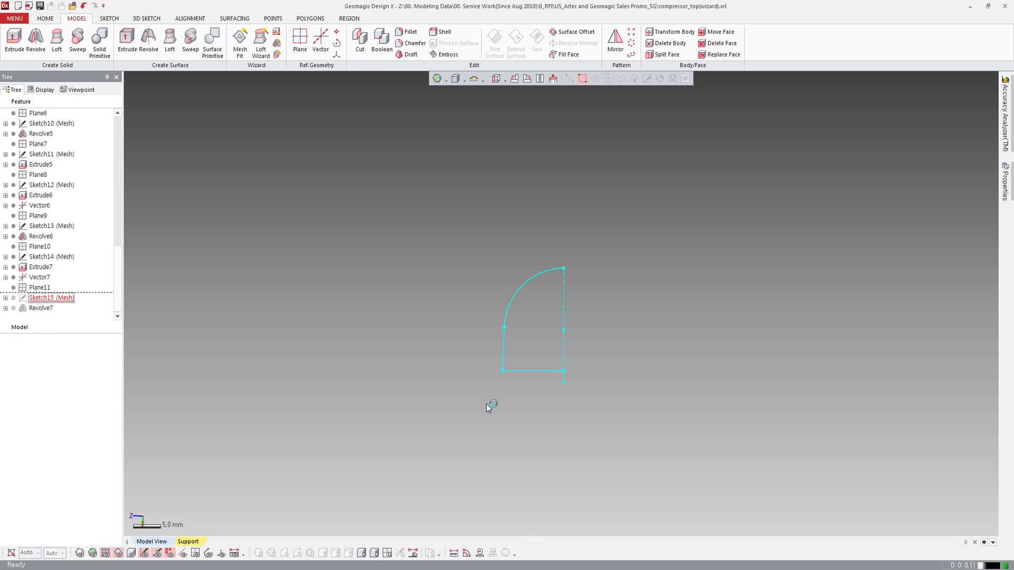
pyautogui.moveTo(502, 418)
pyautogui.mouseDown(button='right')
pyautogui.moveTo(522, 381)
pyautogui.moveTo(598, 375)
pyautogui.mouseUp(button='right')
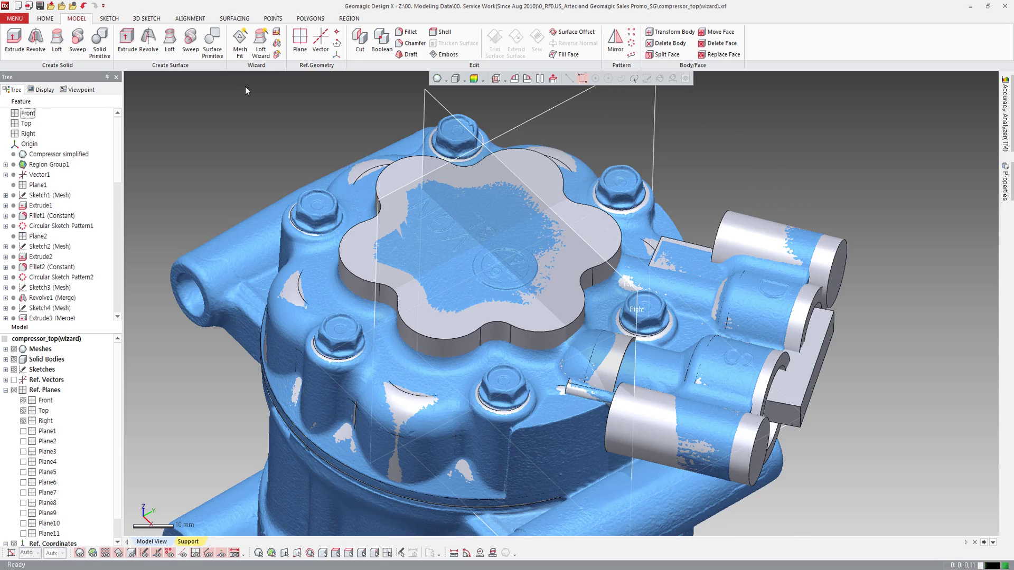
# Section the scan in a mesh sketch from the Front plane at about 32 mm offset.
pyautogui.click(110, 18)
pyautogui.click(36, 41)
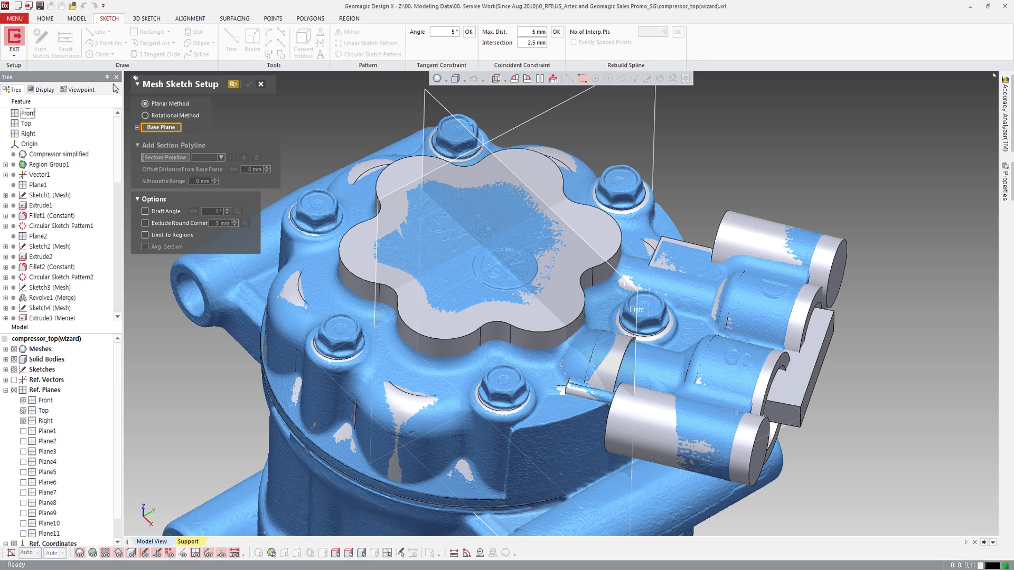
pyautogui.click(448, 483)
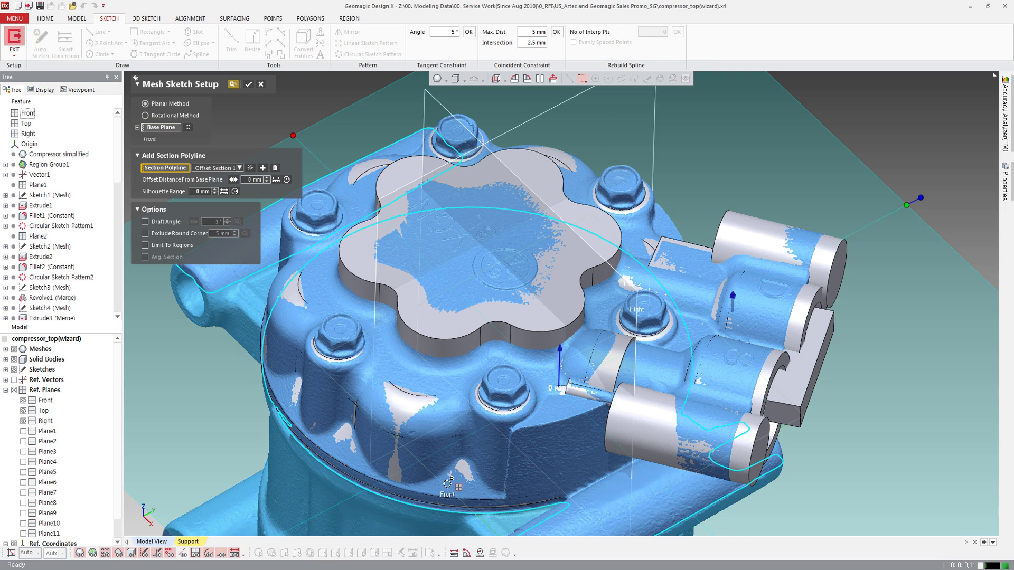
pyautogui.moveTo(557, 345)
pyautogui.mouseDown()
pyautogui.moveTo(547, 258)
pyautogui.moveTo(563, 257)
pyautogui.mouseUp()
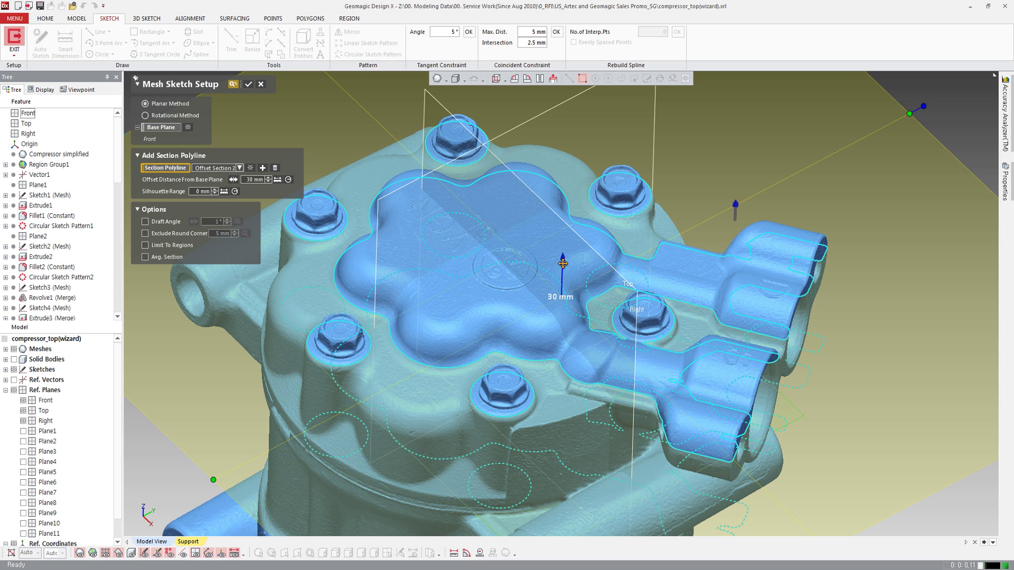
pyautogui.moveTo(562, 263)
pyautogui.mouseDown()
pyautogui.moveTo(561, 240)
pyautogui.moveTo(563, 248)
pyautogui.mouseUp()
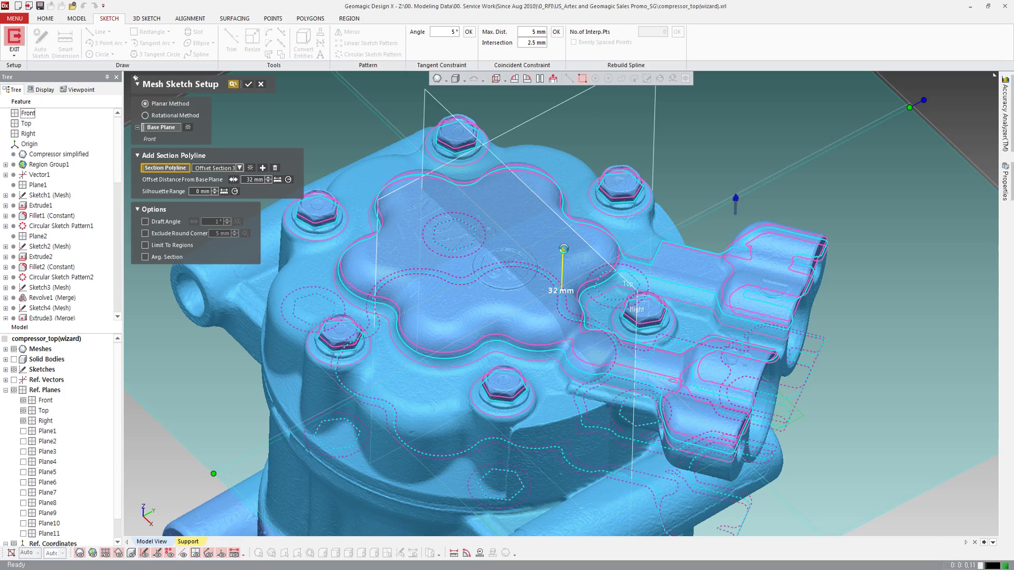
pyautogui.click(248, 85)
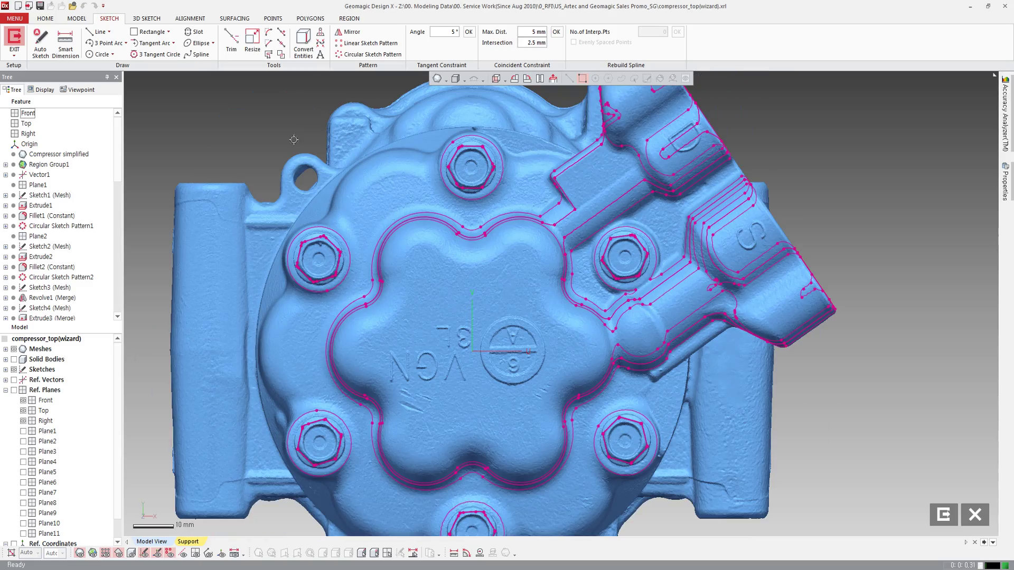
# Draw the 3-point arc-and-line profile beside the bolt and close the sketch.
pyautogui.click(100, 44)
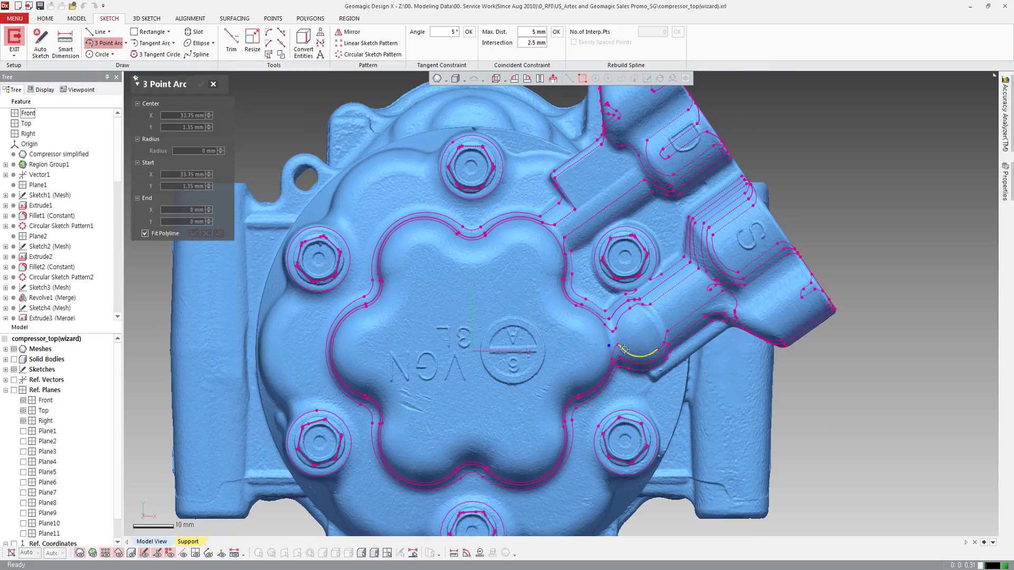
pyautogui.scroll(2, 624, 349)
pyautogui.scroll(2, 581, 328)
pyautogui.scroll(2, 552, 314)
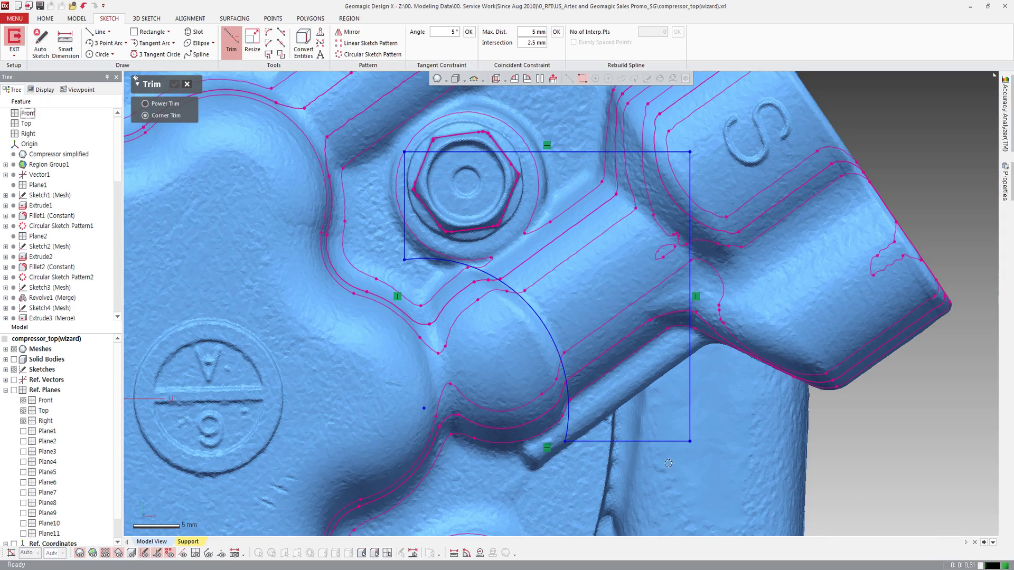
pyautogui.scroll(-2, 621, 333)
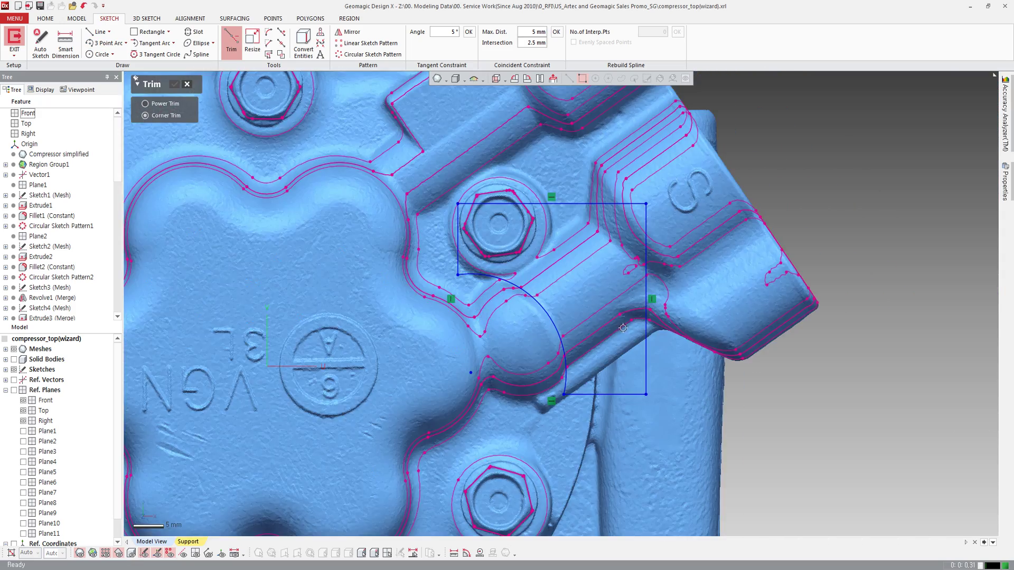
pyautogui.click(14, 38)
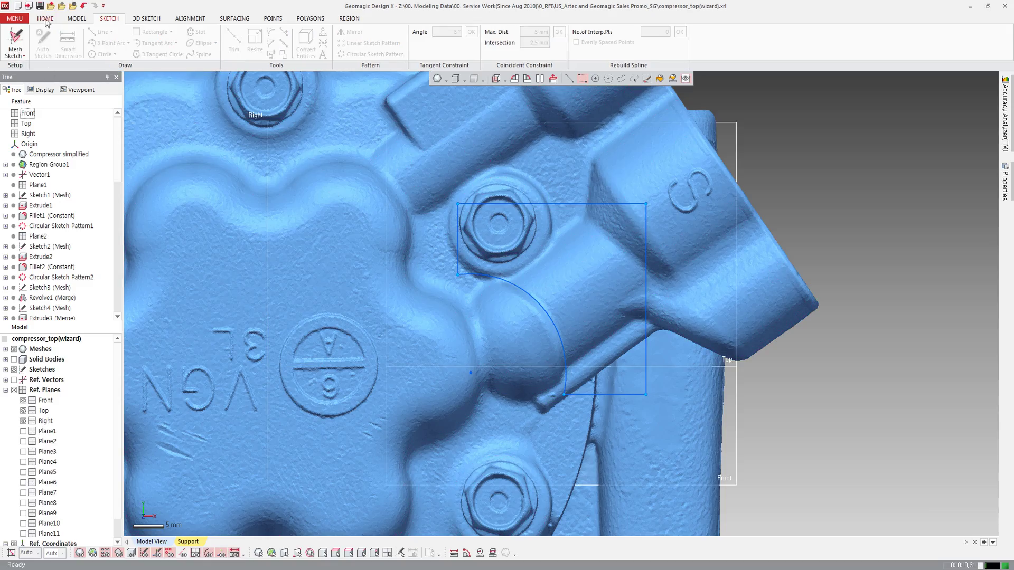
# Extrude Sketch16 41 mm as a separate block without cutting the body.
pyautogui.click(14, 38)
pyautogui.moveTo(525, 290); pyautogui.dragTo(517, 298, button='right')
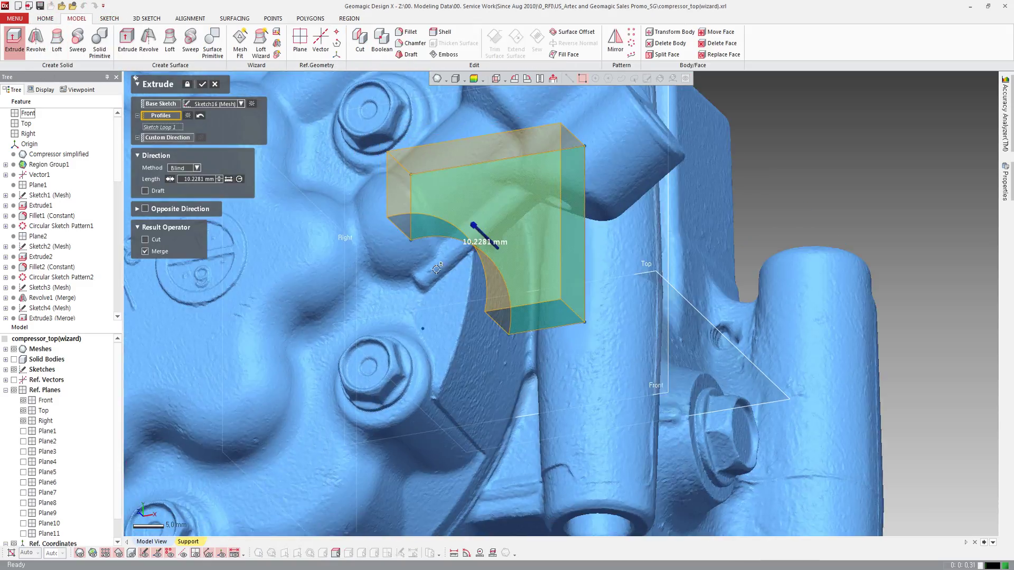
pyautogui.write('41')
pyautogui.press('Return')
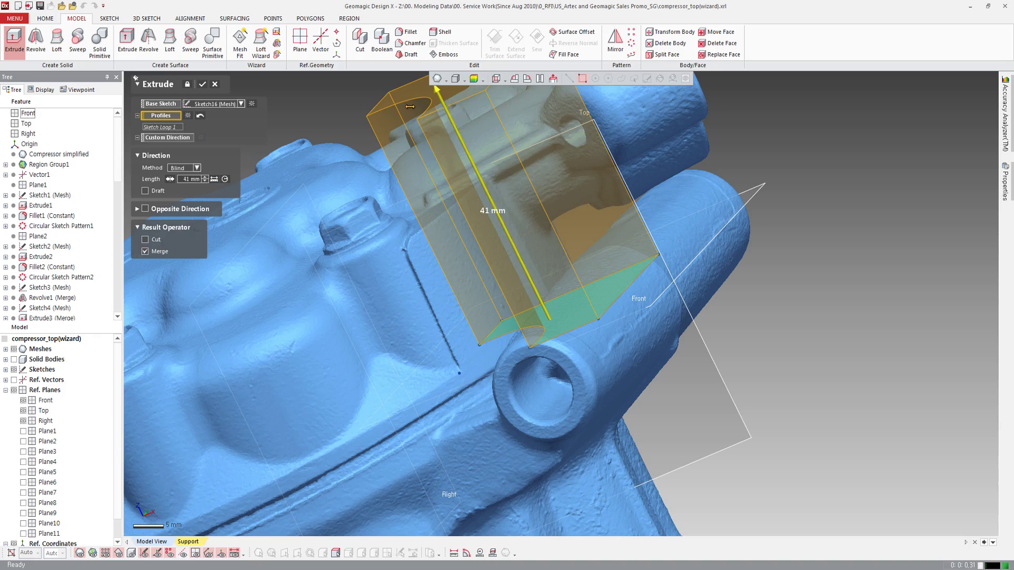
pyautogui.click(146, 239)
pyautogui.click(146, 240)
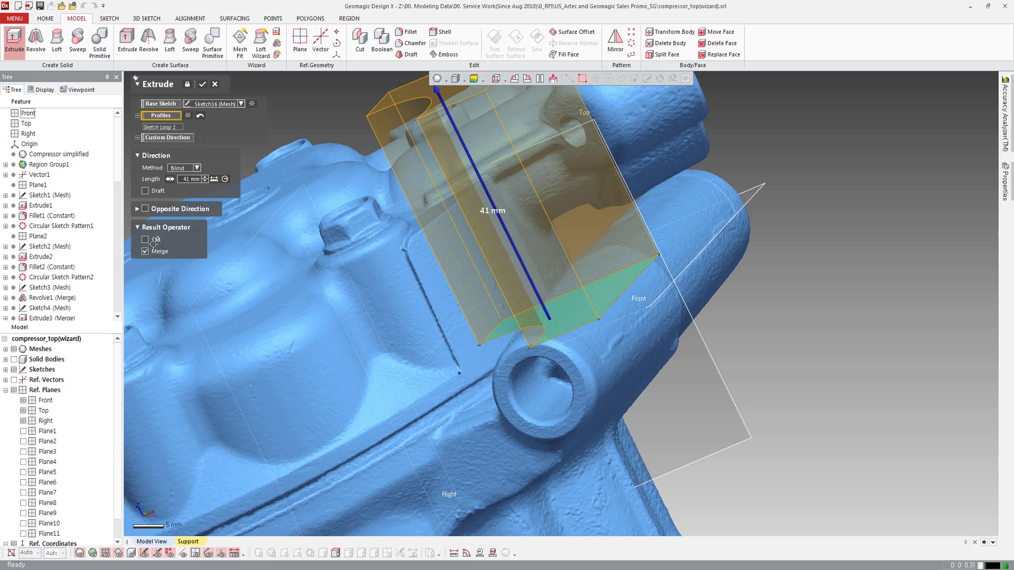
pyautogui.click(203, 85)
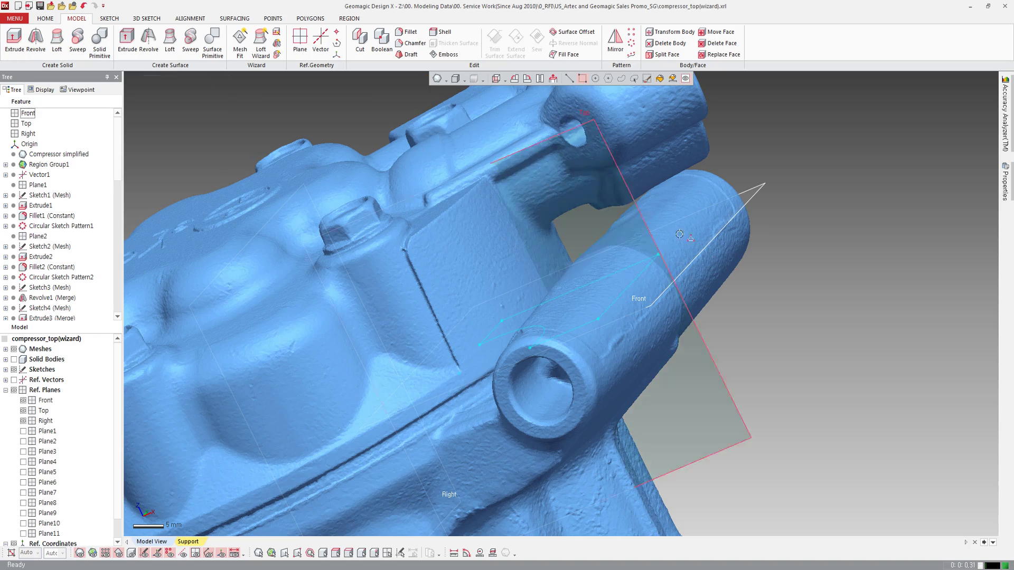
pyautogui.moveTo(401, 296)
pyautogui.mouseDown(button='right')
pyautogui.moveTo(443, 540)
pyautogui.moveTo(401, 264)
pyautogui.mouseUp(button='right')
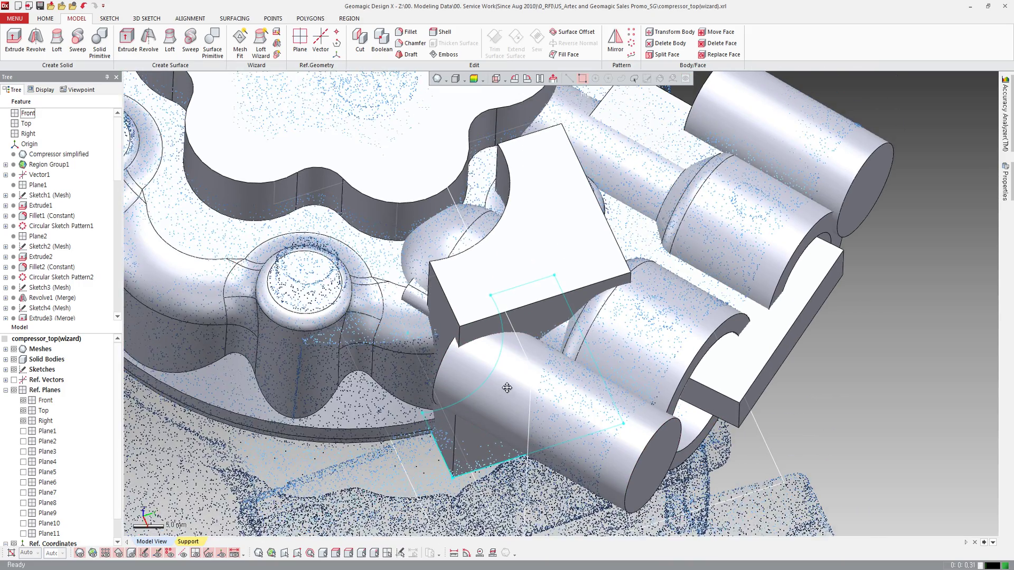
# Boolean-cut the Extrude8 block from the top body.
pyautogui.click(381, 42)
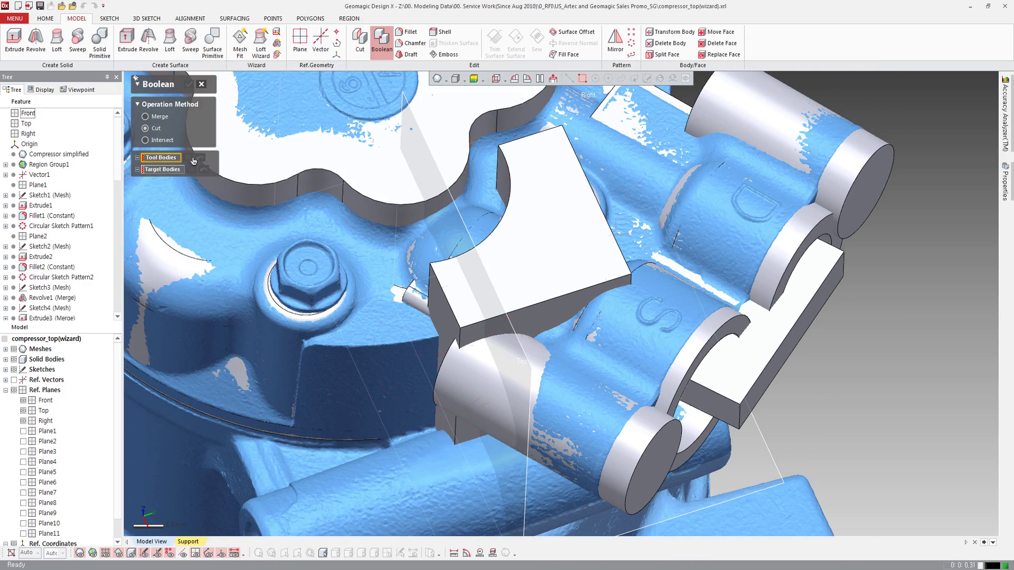
pyautogui.click(506, 216)
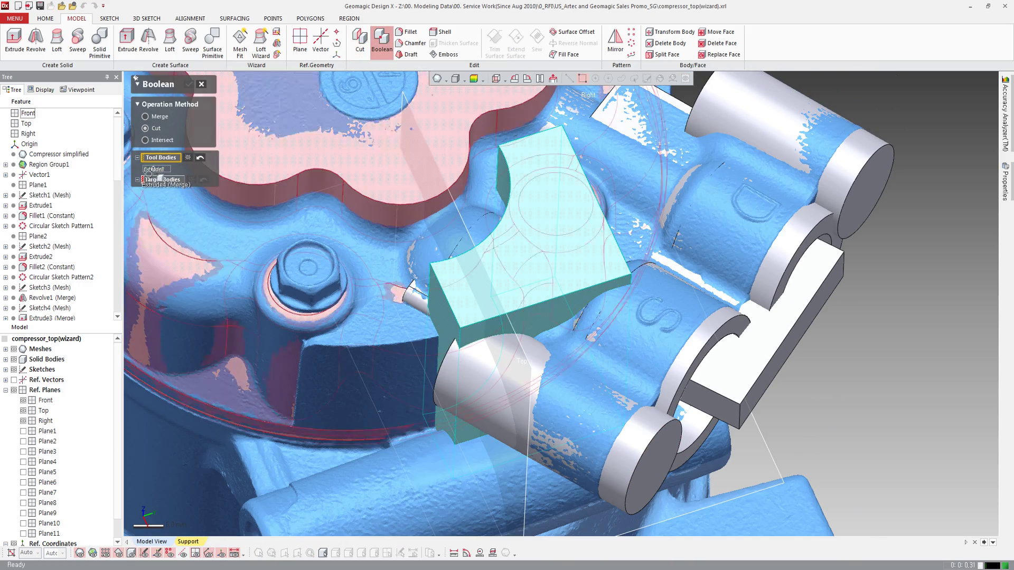
pyautogui.click(352, 170)
pyautogui.press('Return')
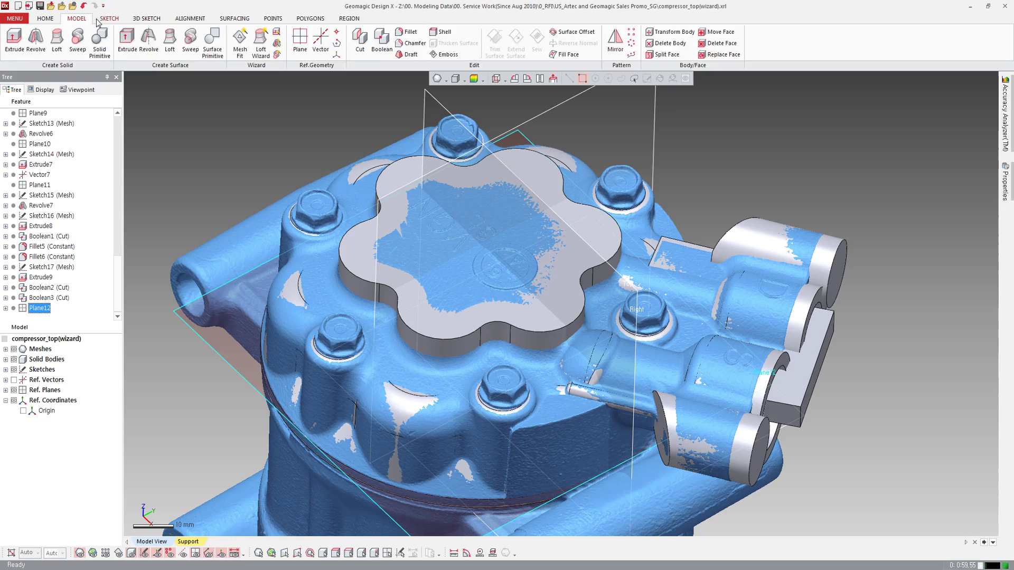
# Start a mesh sketch on Plane12 with the section raised 5 mm.
pyautogui.click(104, 19)
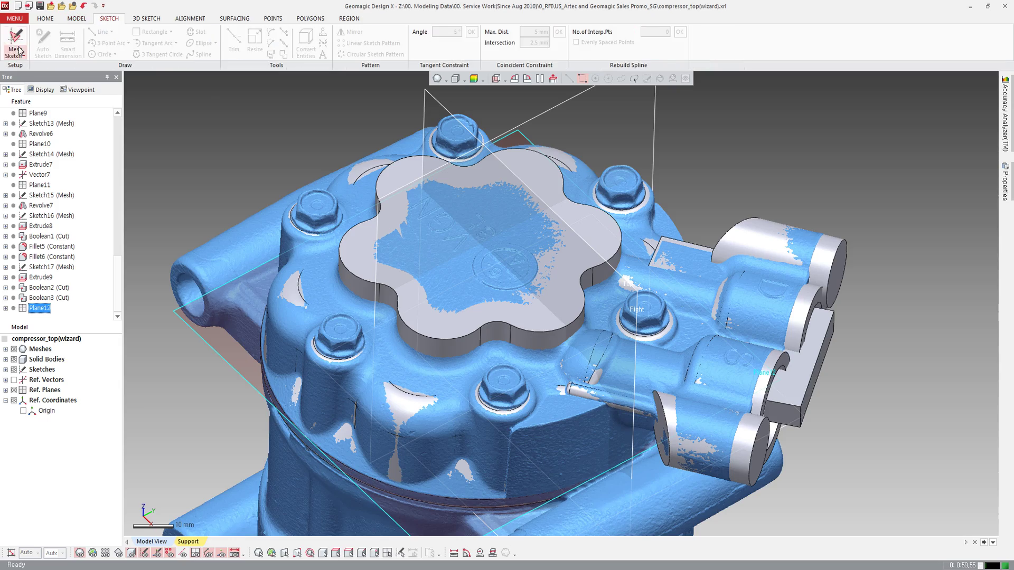
pyautogui.moveTo(563, 412); pyautogui.dragTo(561, 397)
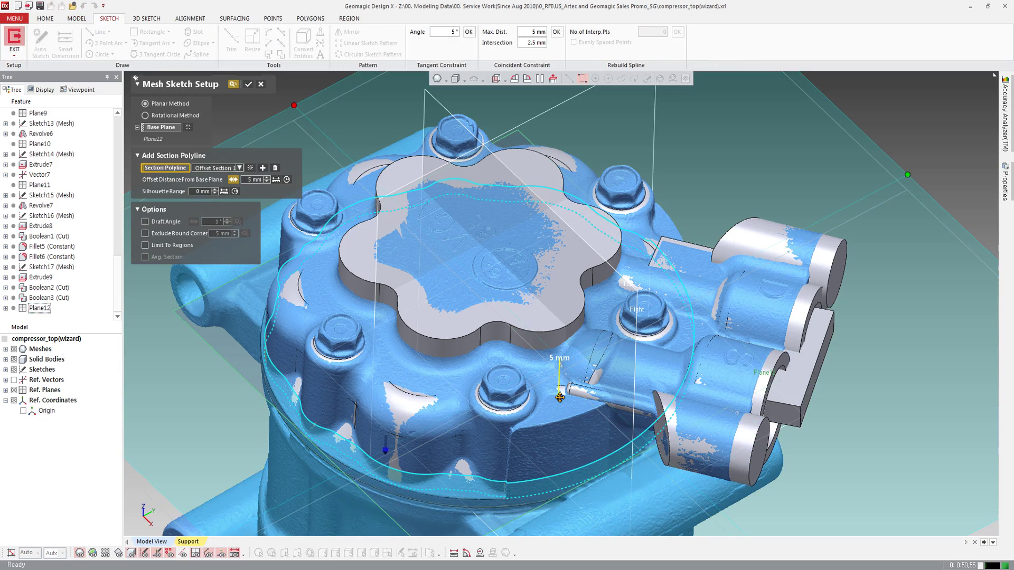
pyautogui.click(260, 84)
pyautogui.click(249, 86)
pyautogui.click(544, 80)
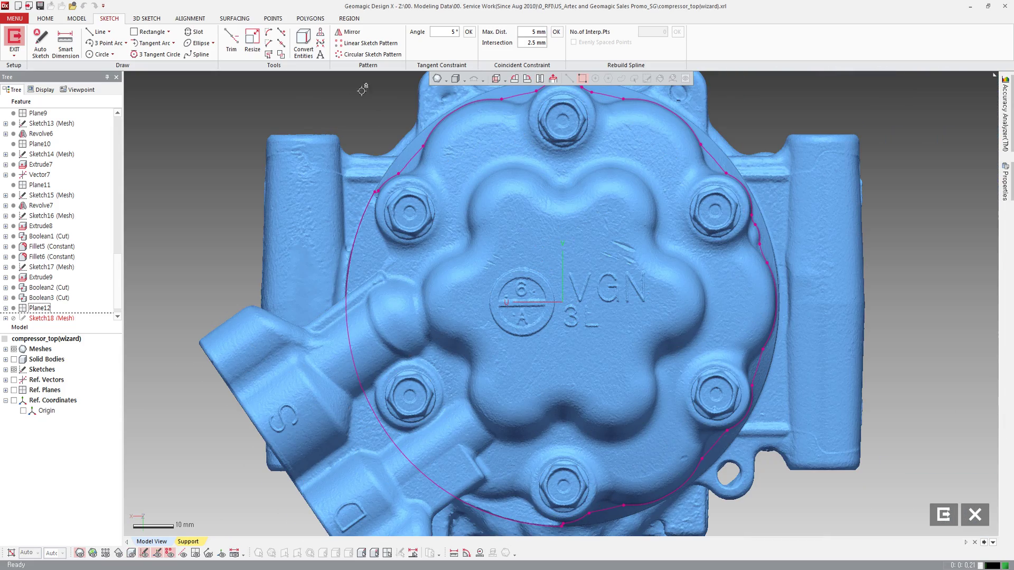
# Convert the section circle into sketch geometry.
pyautogui.click(308, 45)
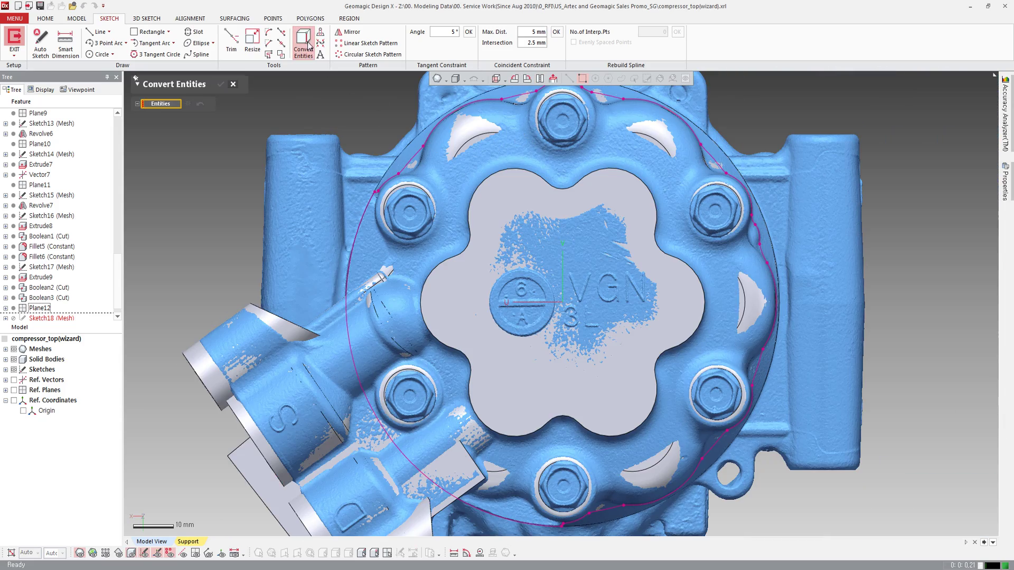
pyautogui.click(381, 176)
pyautogui.press('Return')
pyautogui.hotkey('ctrl', '1')
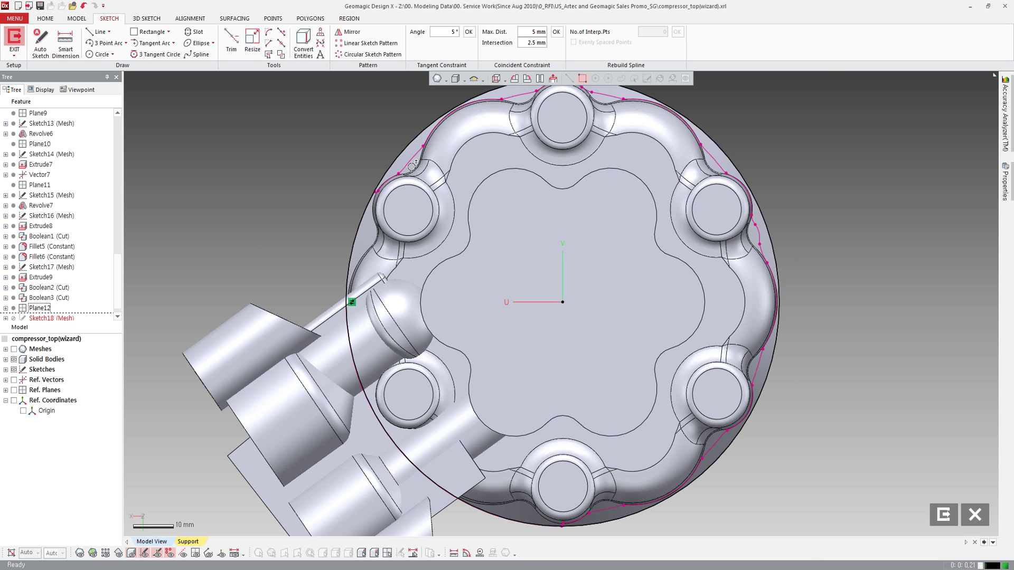
pyautogui.scroll(2, 401, 153)
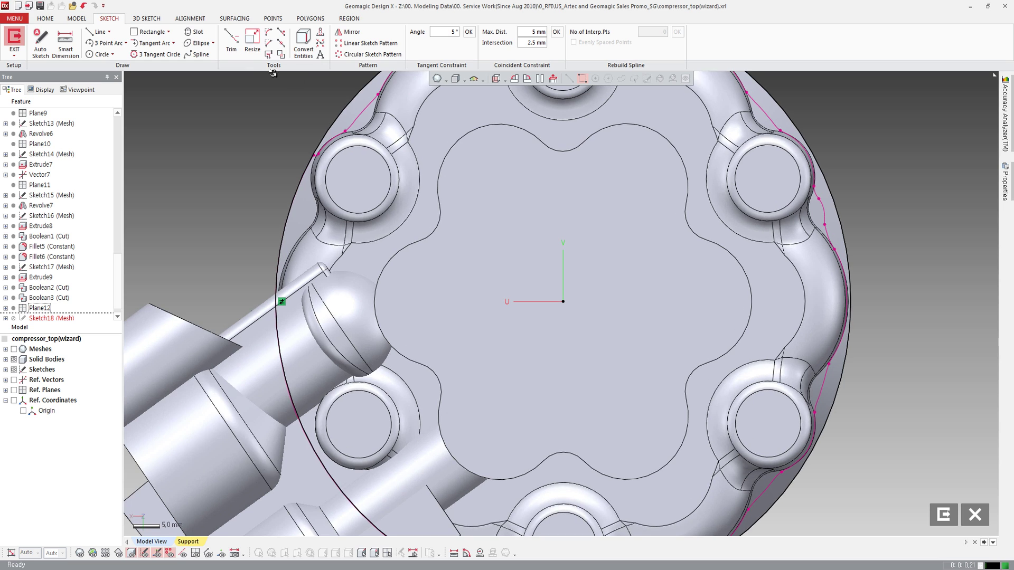
# Draw two lines from the circle's upper-left and lower-left points to the origin.
pyautogui.click(98, 31)
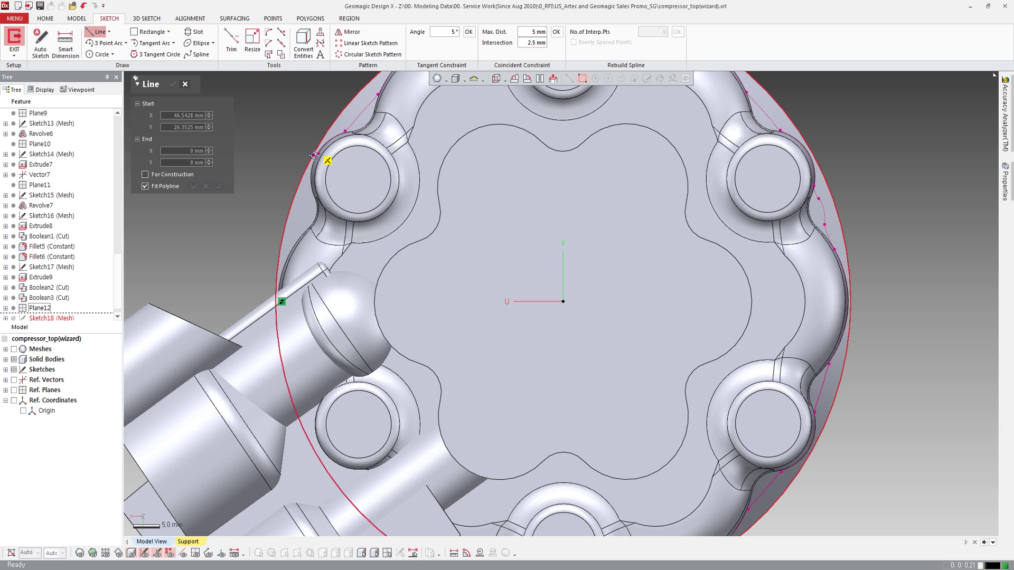
pyautogui.hotkey('ctrl', '4')
pyautogui.click(314, 153)
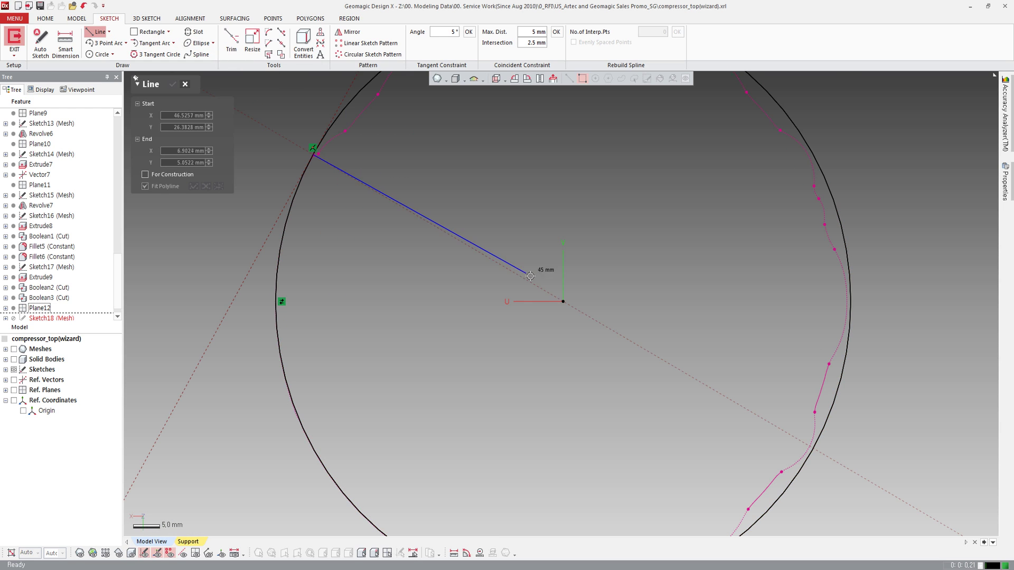
pyautogui.hotkey('ctrl', '1')
pyautogui.click(561, 302)
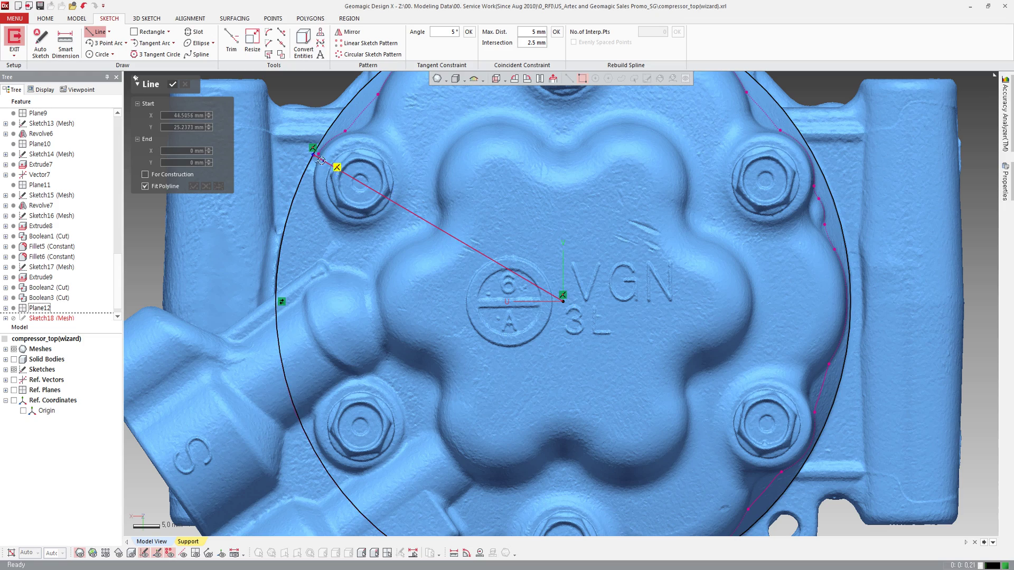
pyautogui.press('Escape')
pyautogui.scroll(-2, 408, 269)
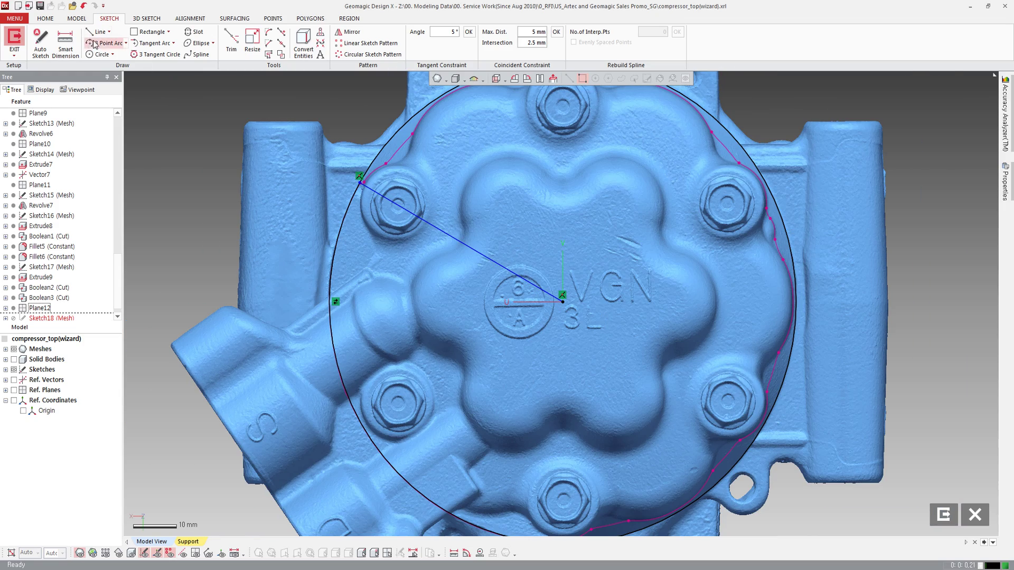
pyautogui.click(97, 32)
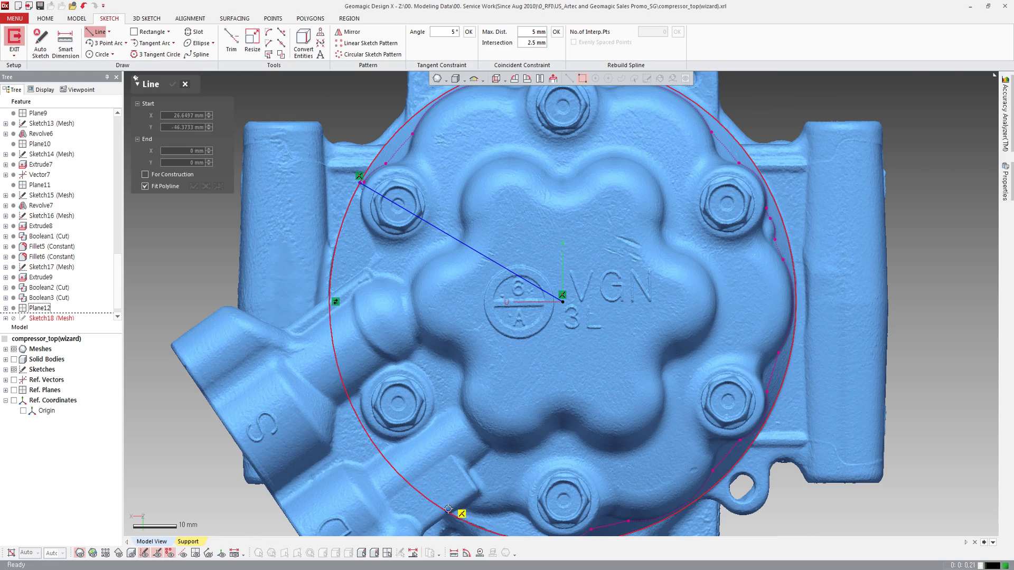
pyautogui.click(424, 490)
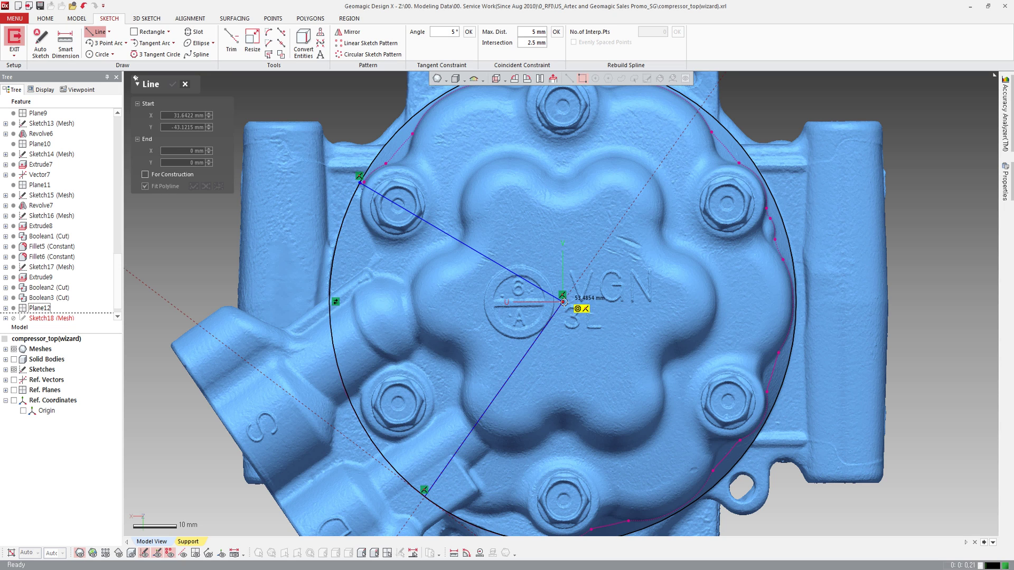
pyautogui.click(172, 87)
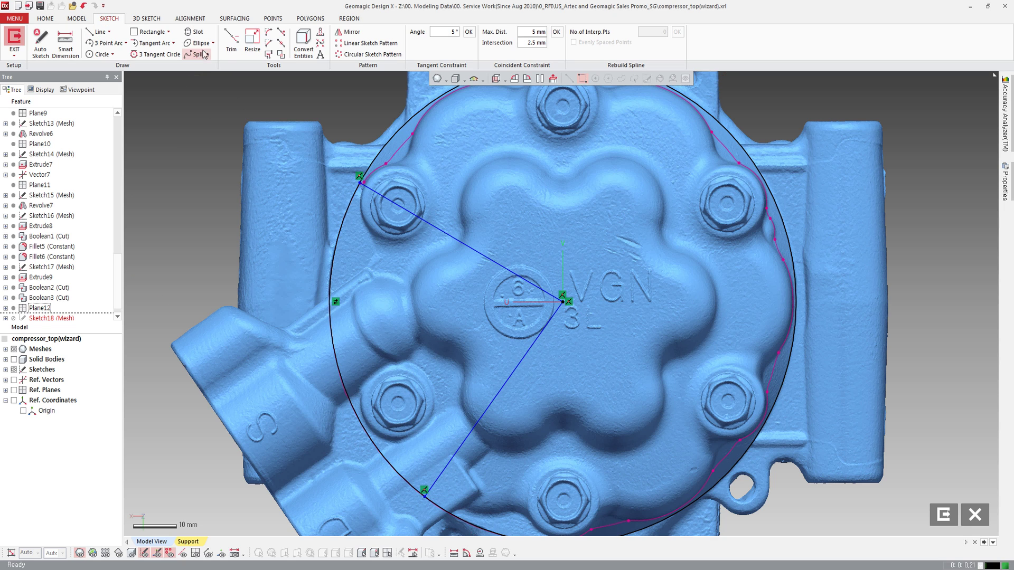
# Trim the circle down to its left arc and close the wedge sketch.
pyautogui.click(280, 43)
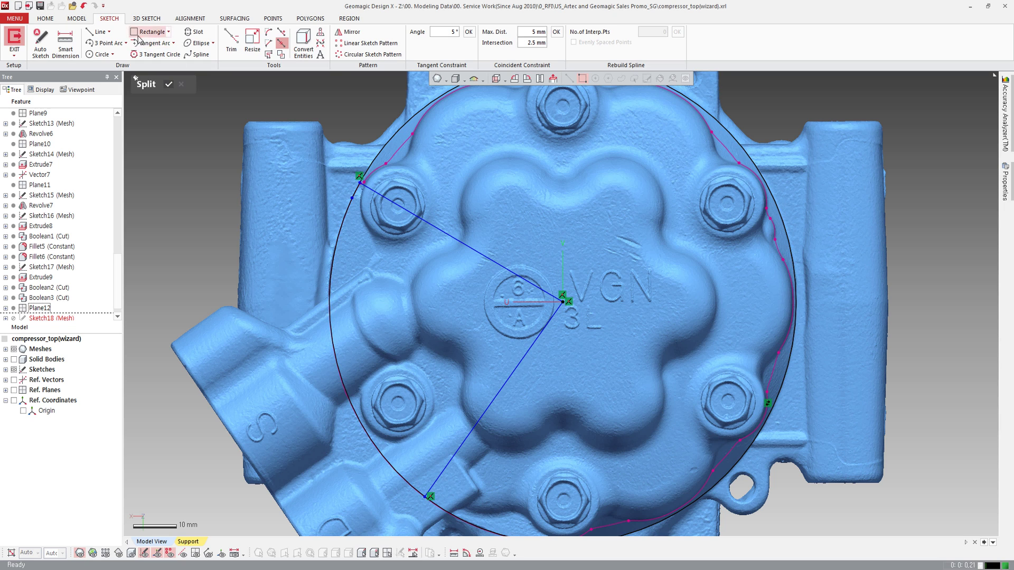
pyautogui.click(231, 41)
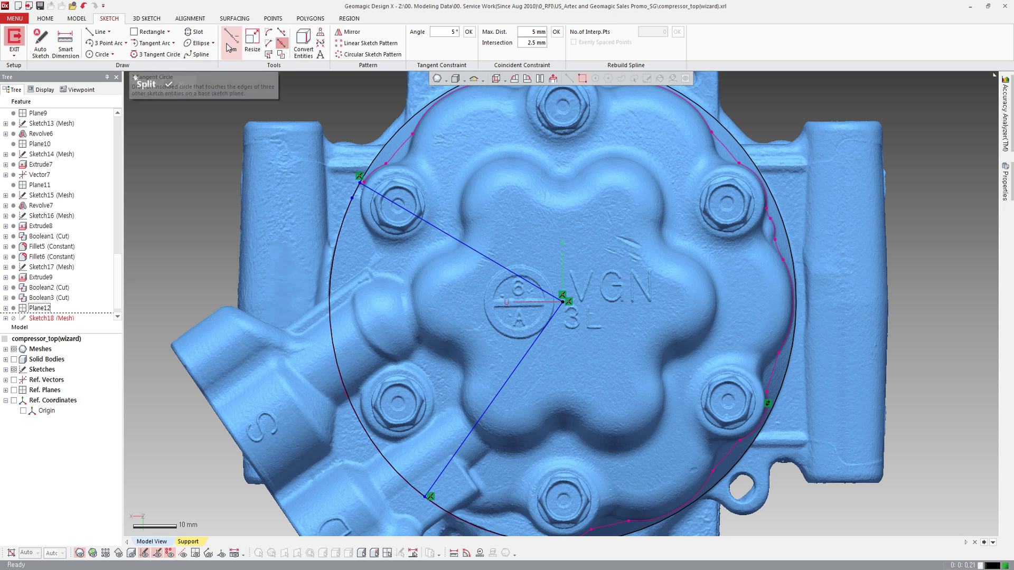
pyautogui.click(342, 229)
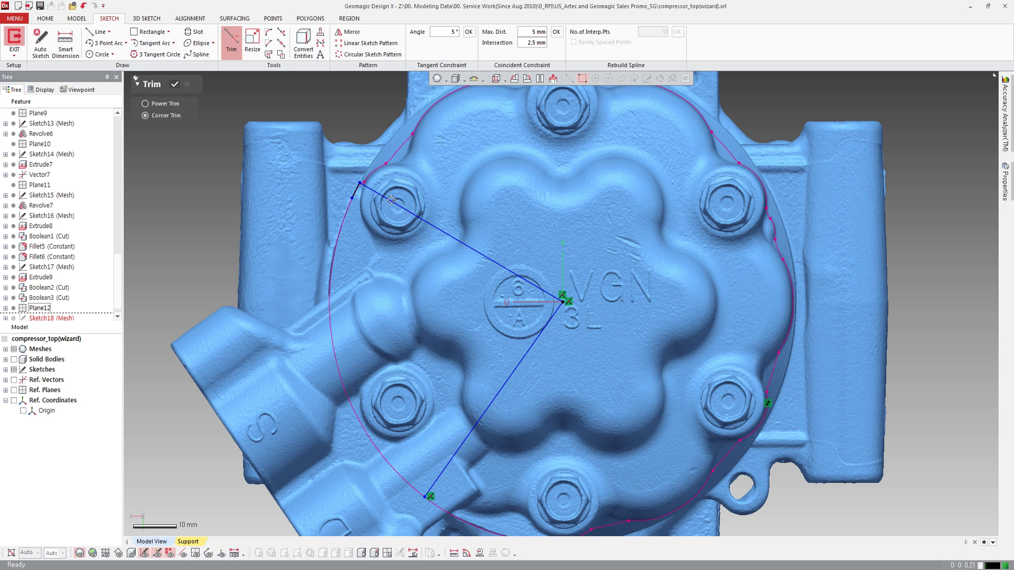
pyautogui.click(462, 449)
pyautogui.click(27, 44)
# Extrude the Sketch18 wedge downward 22.6116 mm into a solid.
pyautogui.click(76, 18)
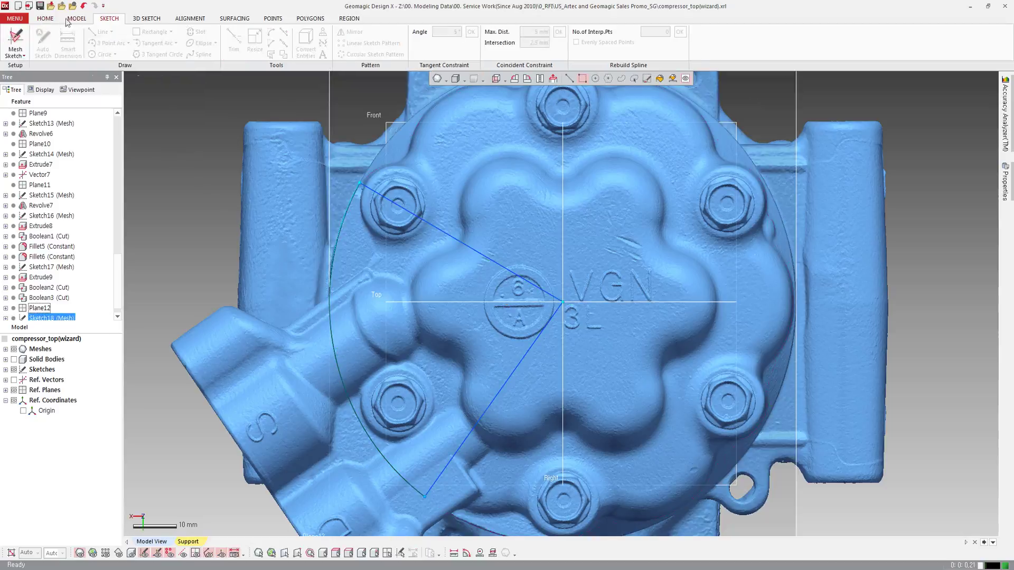
pyautogui.click(14, 41)
pyautogui.moveTo(425, 299); pyautogui.dragTo(635, 274, button='right')
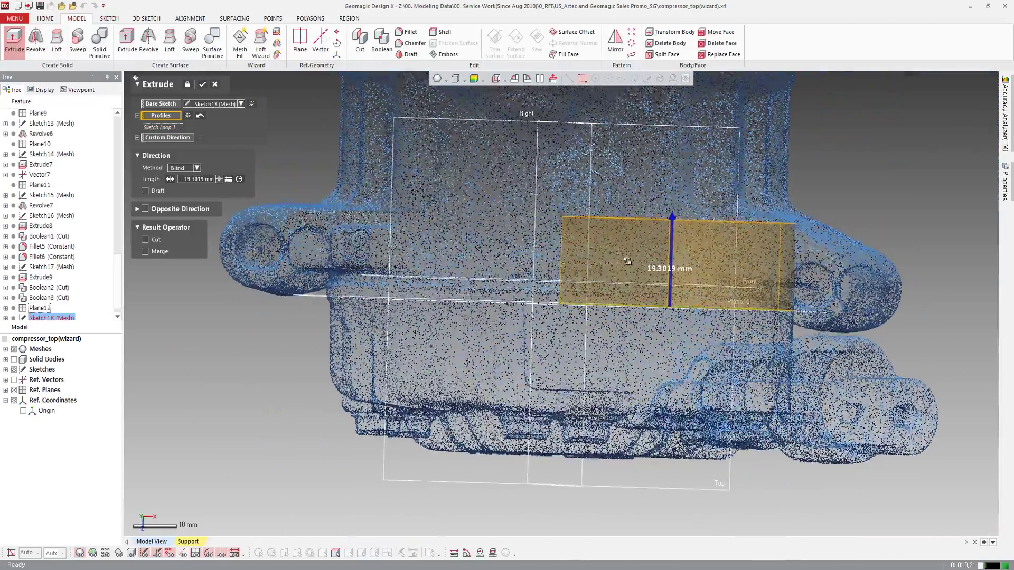
pyautogui.moveTo(635, 273)
pyautogui.mouseDown(button='right')
pyautogui.moveTo(497, 258)
pyautogui.moveTo(591, 348)
pyautogui.mouseUp(button='right')
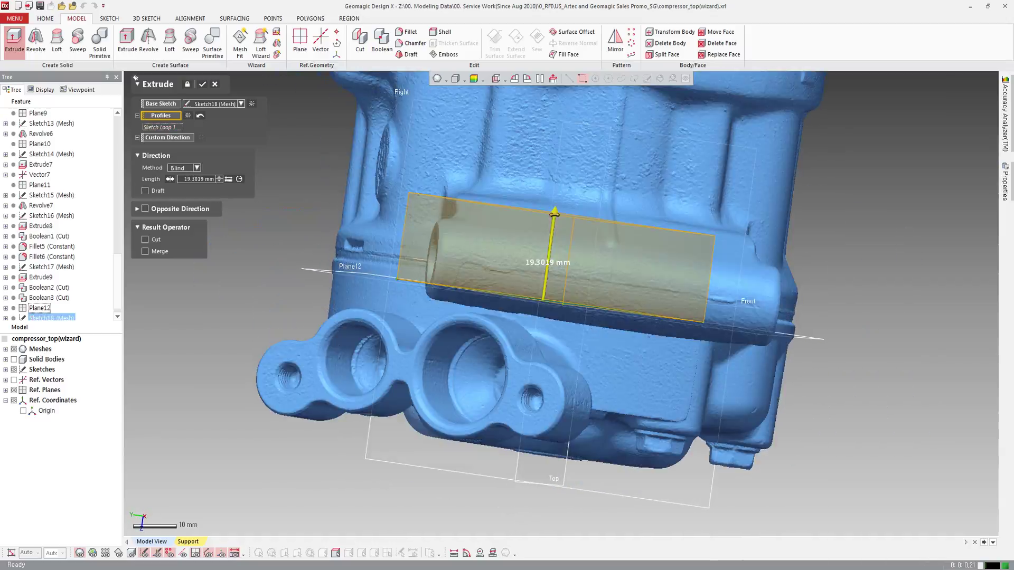
pyautogui.moveTo(554, 213); pyautogui.dragTo(562, 403)
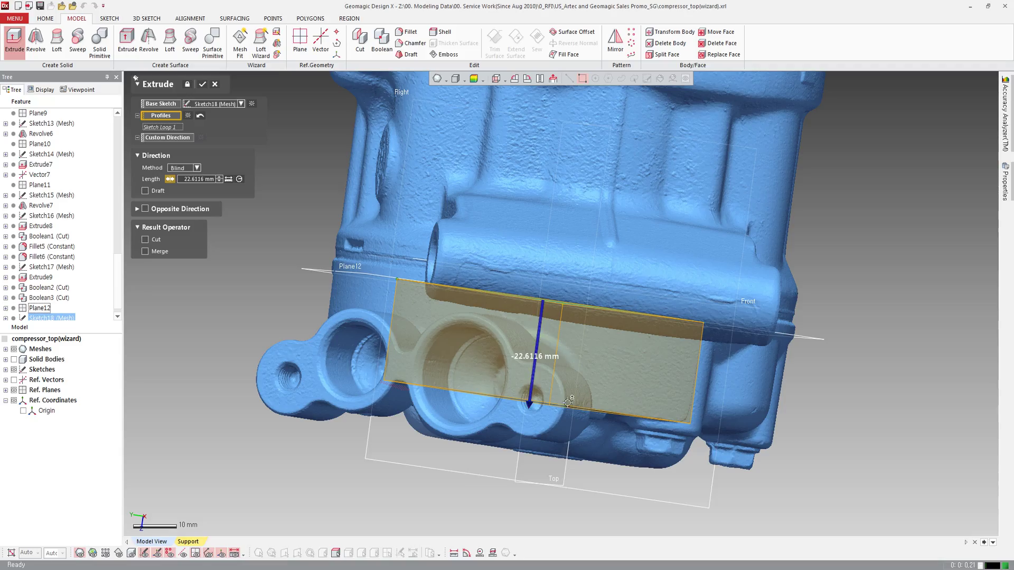
pyautogui.click(202, 86)
pyautogui.moveTo(327, 443); pyautogui.dragTo(591, 263, button='right')
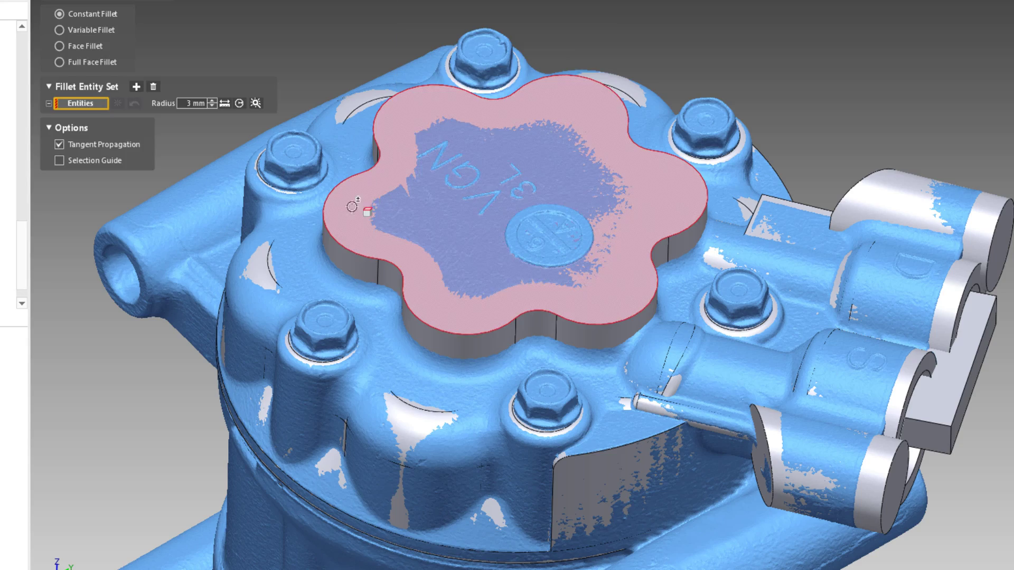
# Fillet the star plate's outer edge with an 8 mm radius.
pyautogui.click(332, 229)
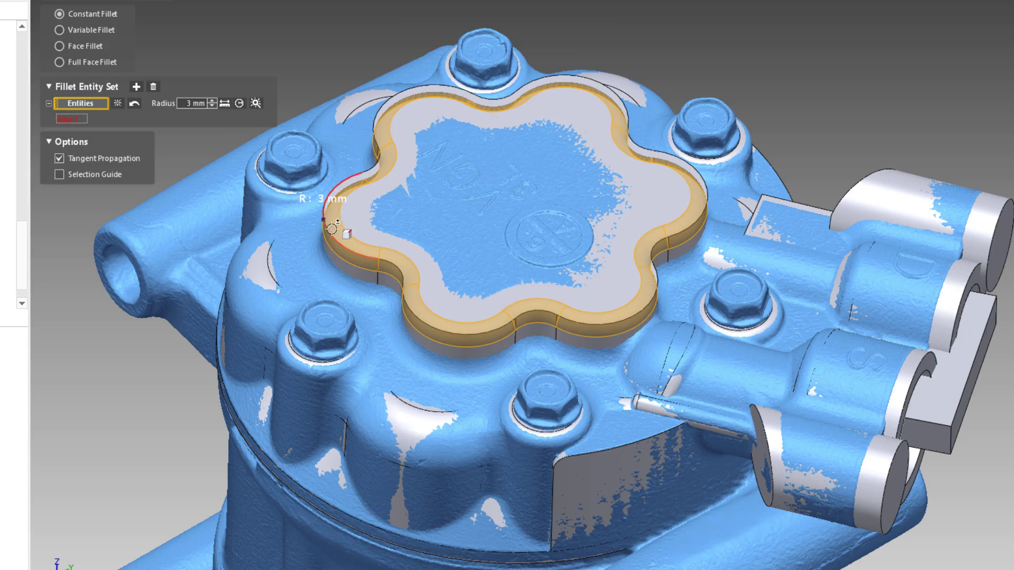
pyautogui.click(256, 104)
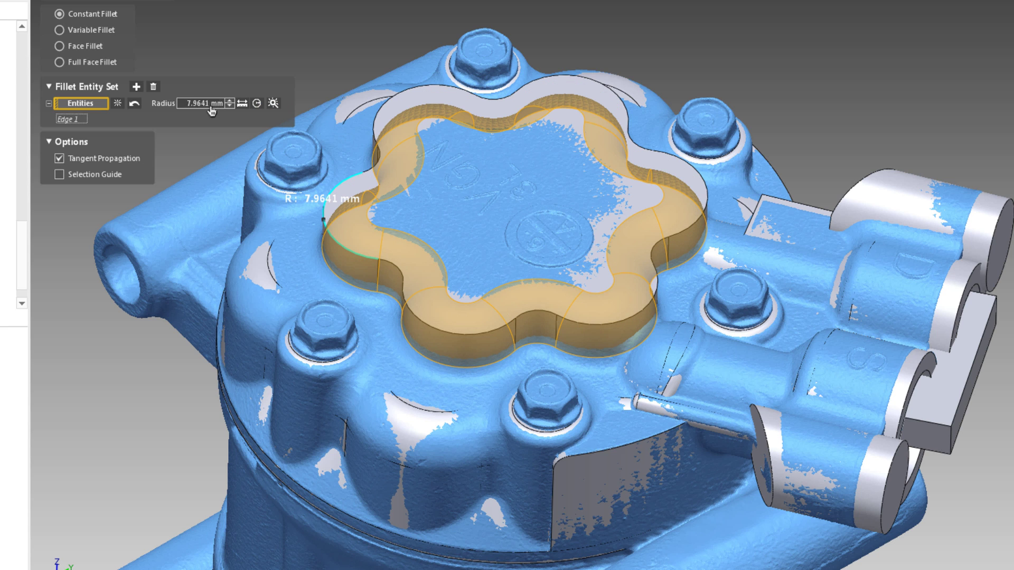
pyautogui.write('8')
pyautogui.press('Return')
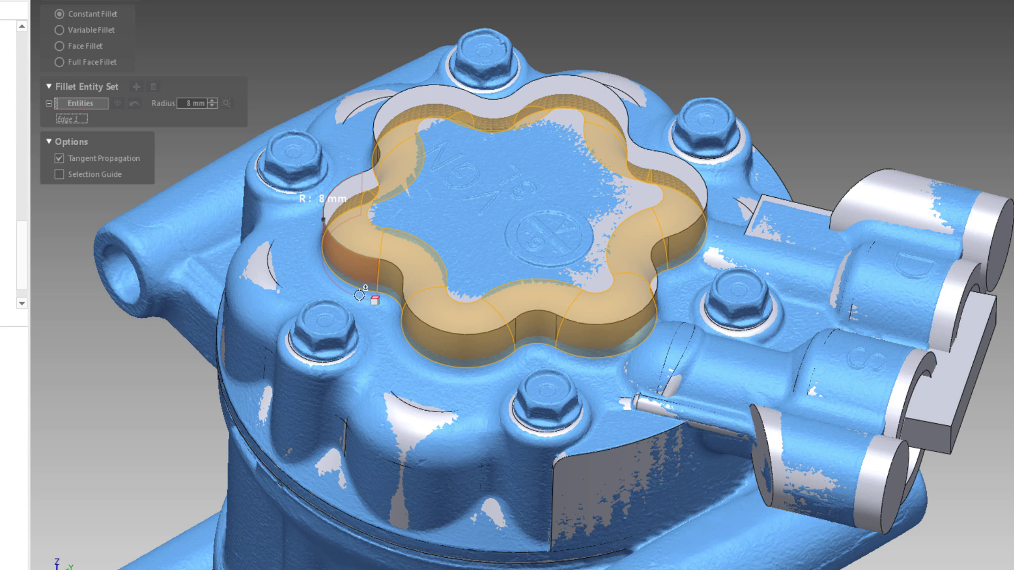
pyautogui.press('Return')
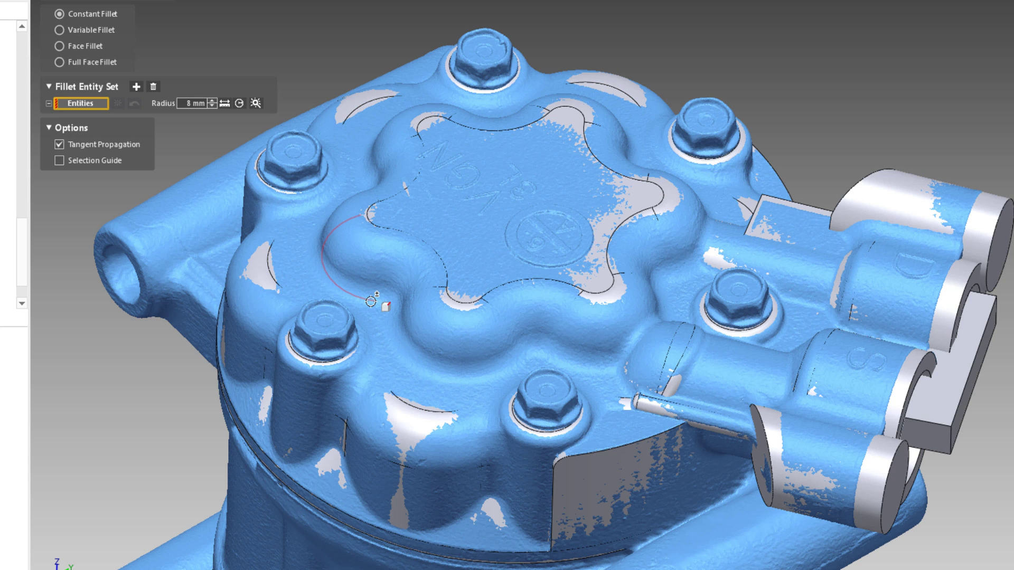
# Fillet the star boss's base edge at 4 mm and hide the scan mesh.
pyautogui.click(320, 291)
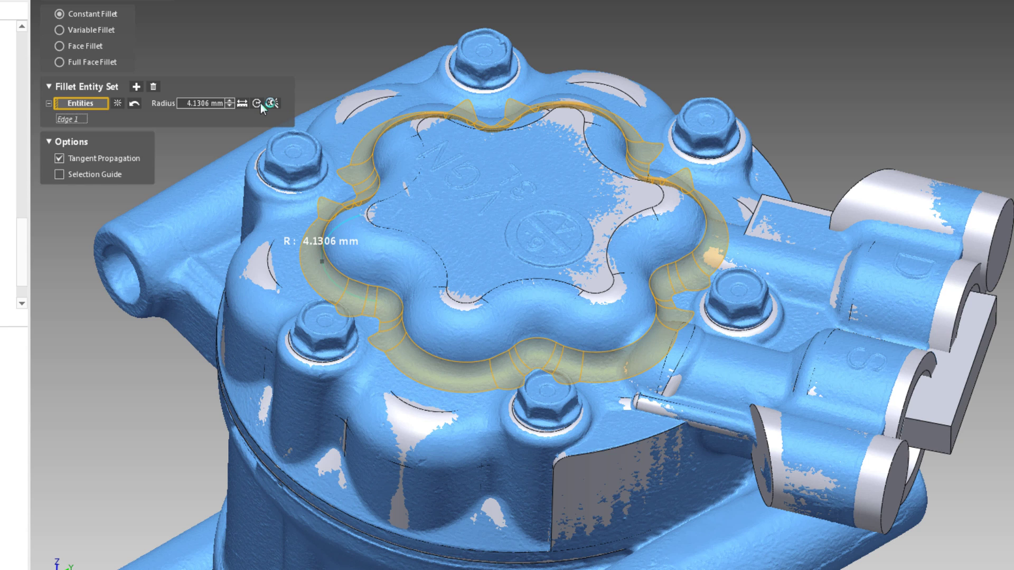
pyautogui.doubleClick(203, 103)
pyautogui.write('4')
pyautogui.press('Return')
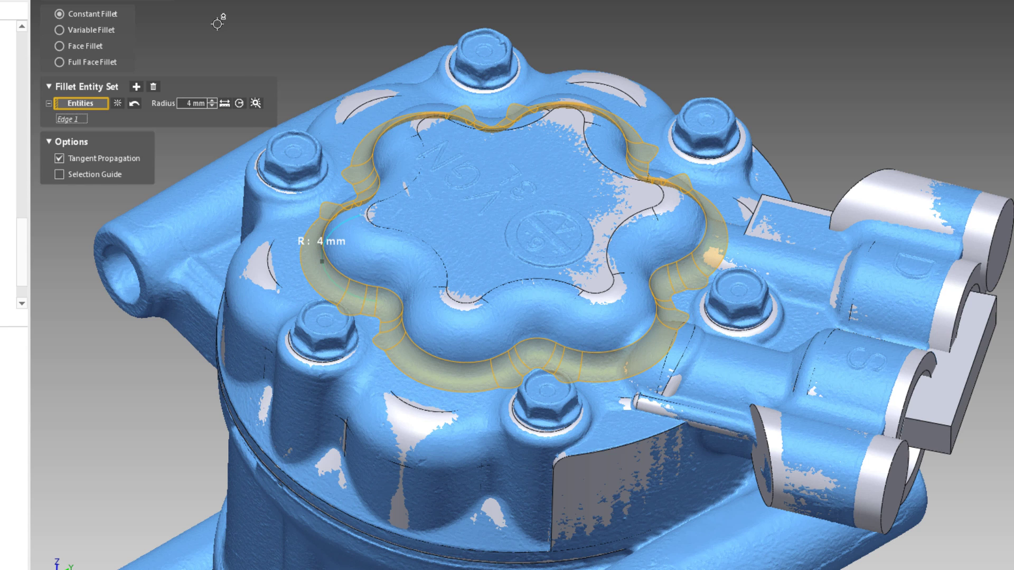
pyautogui.press('Return')
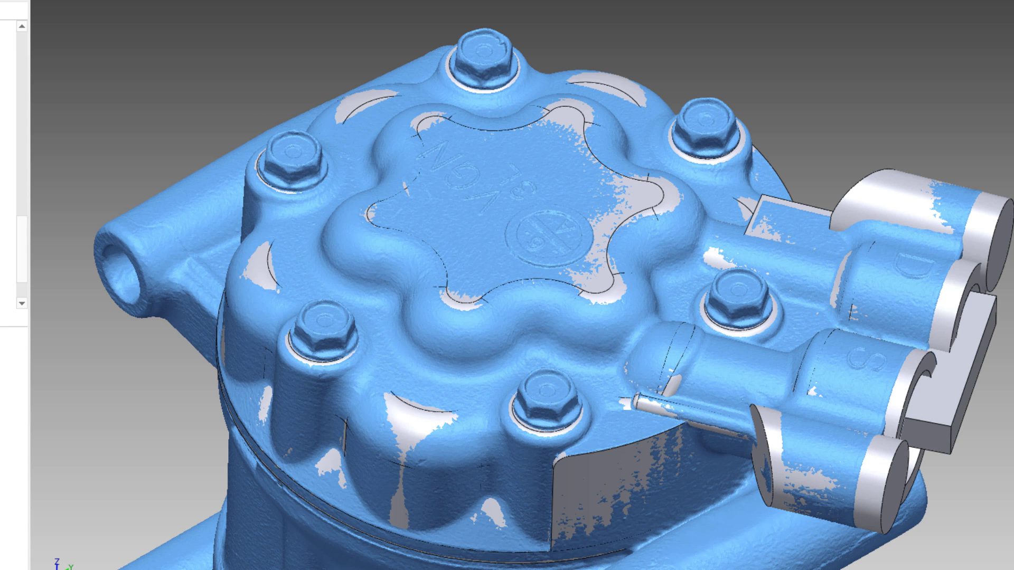
pyautogui.hotkey('ctrl', '2')
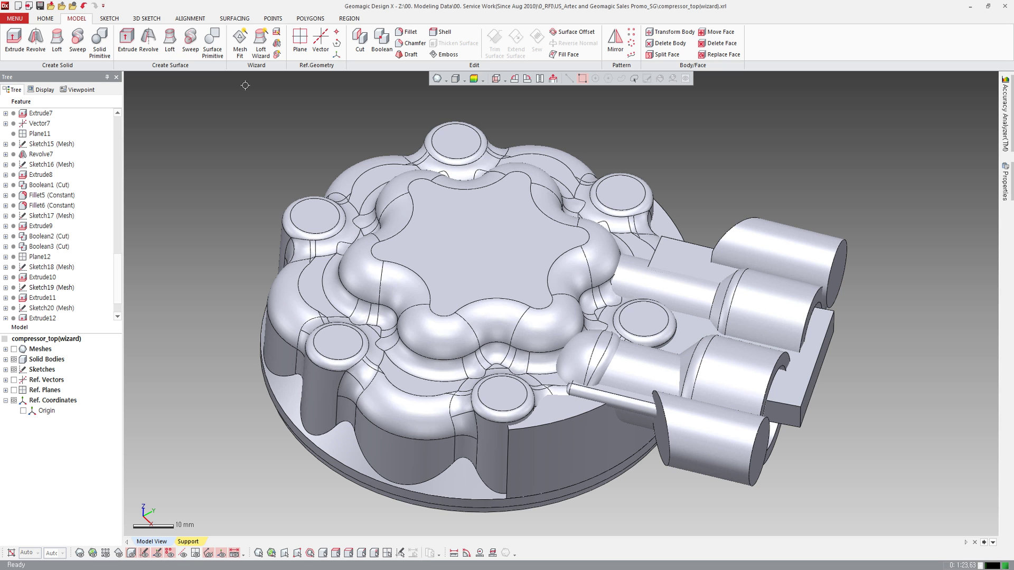
# Boolean-merge the separate solid bodies into one, then start a new Mesh Sketch setup.
pyautogui.click(381, 42)
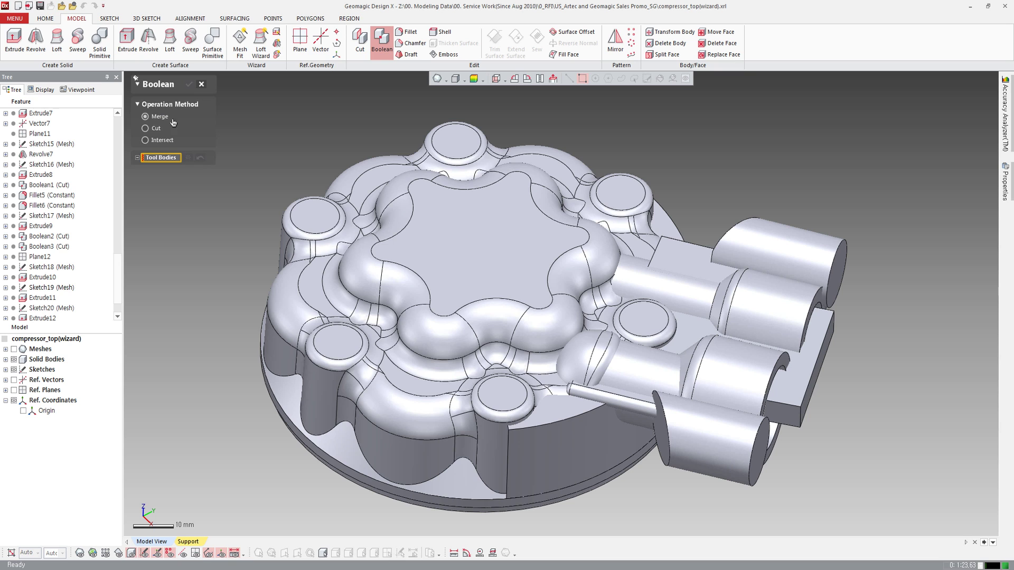
pyautogui.click(501, 292)
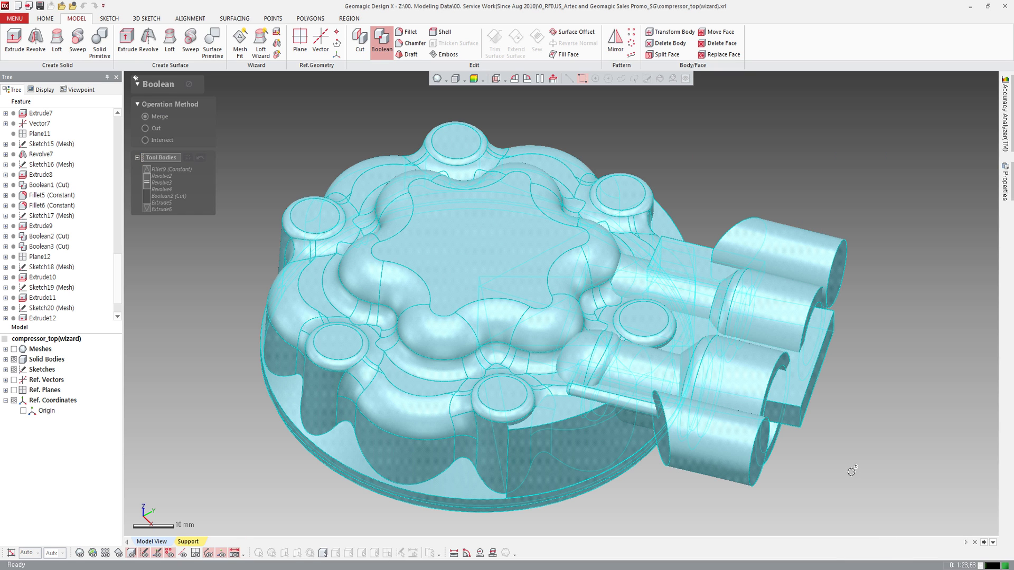
pyautogui.press('Return')
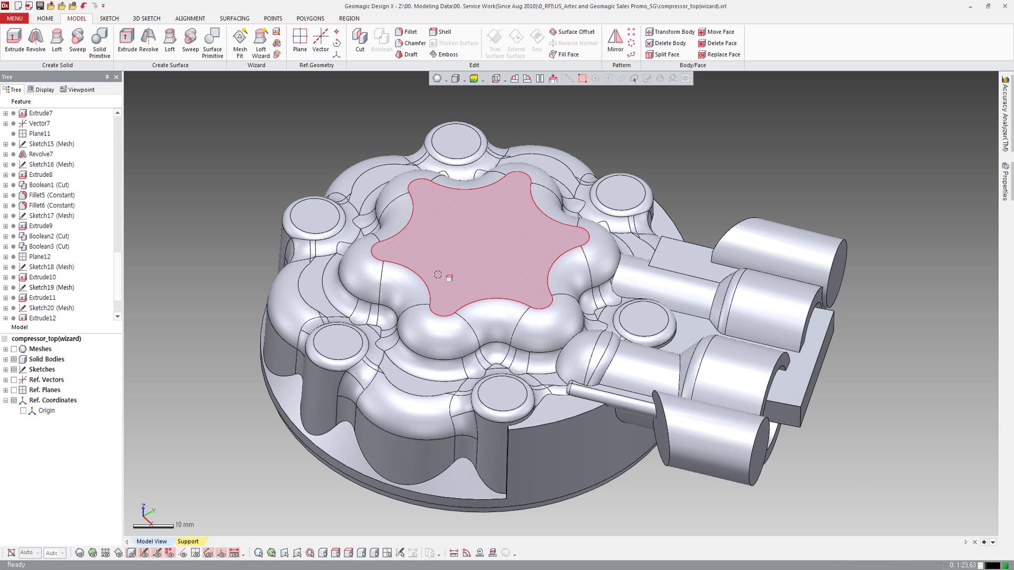
pyautogui.click(109, 18)
pyautogui.click(14, 40)
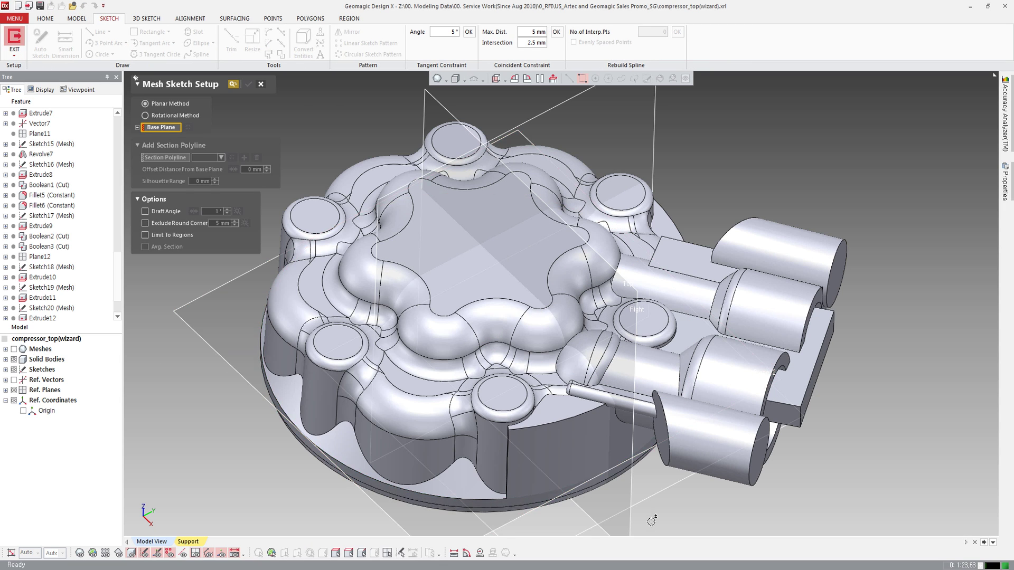
# Base the mesh sketch on the Front plane offset 26.5 mm, showing the scan mesh.
pyautogui.click(649, 495)
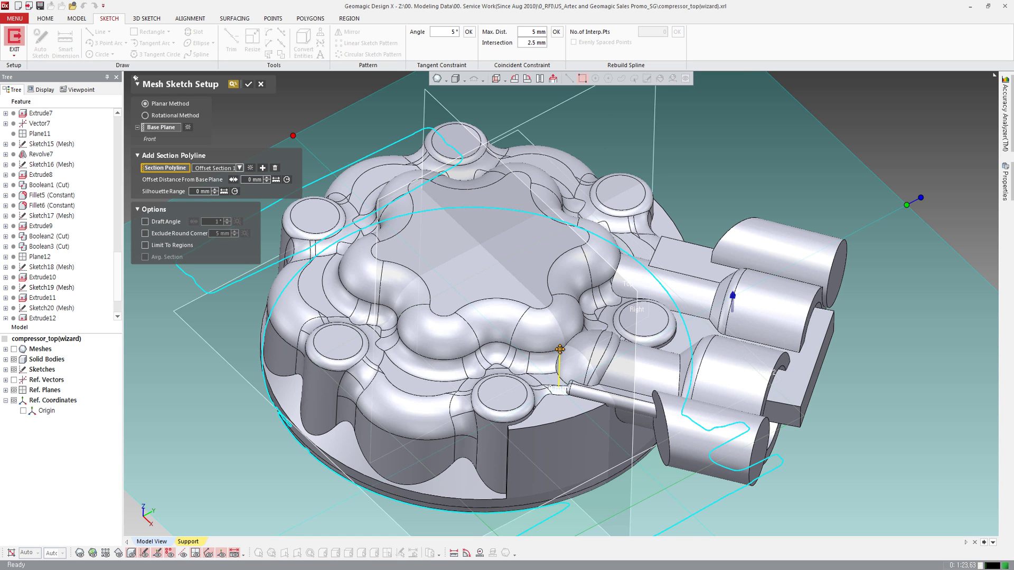
pyautogui.moveTo(560, 351); pyautogui.dragTo(554, 266)
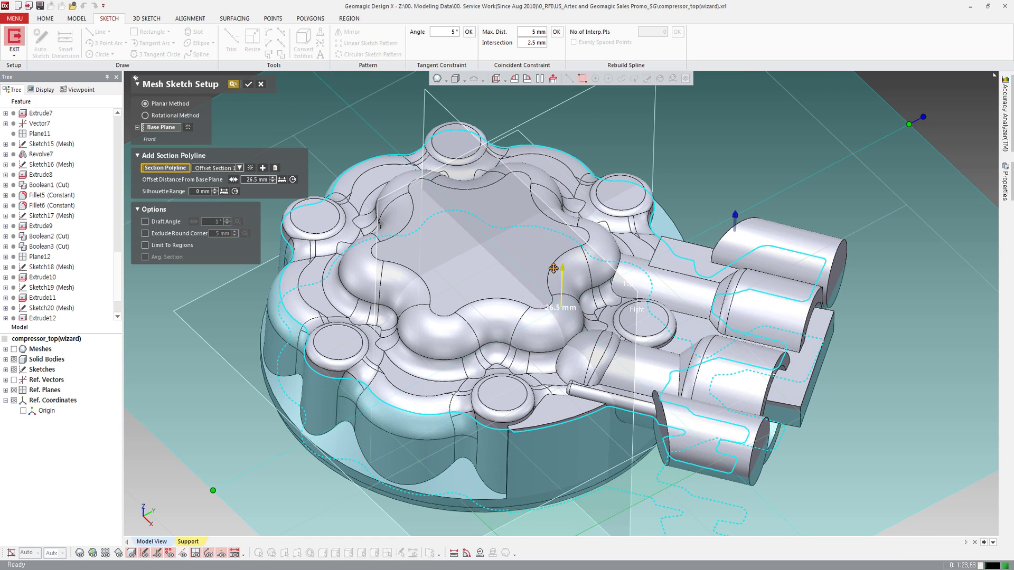
pyautogui.click(248, 85)
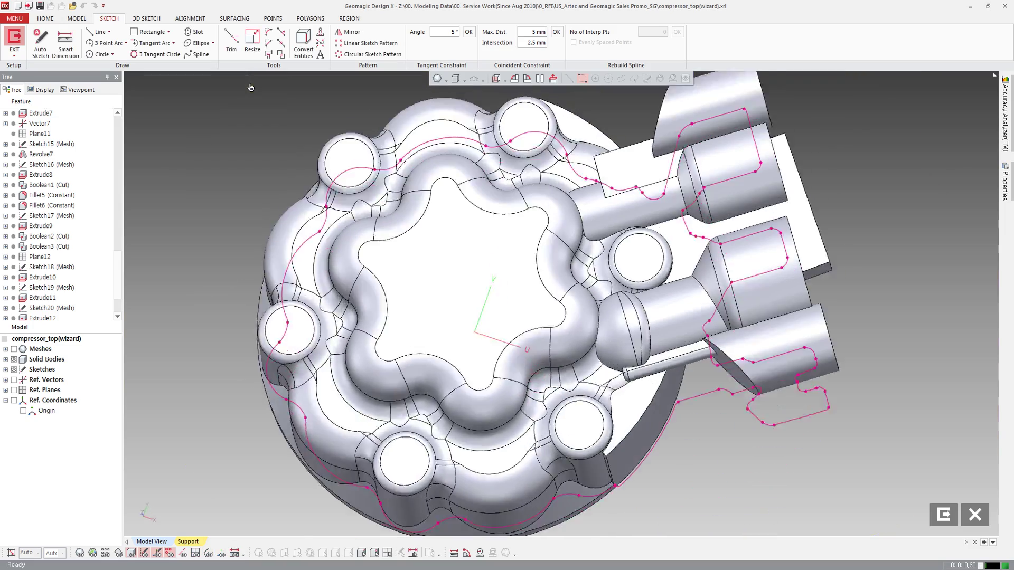
pyautogui.scroll(2, 506, 251)
pyautogui.scroll(3, 507, 252)
pyautogui.hotkey('ctrl', '1')
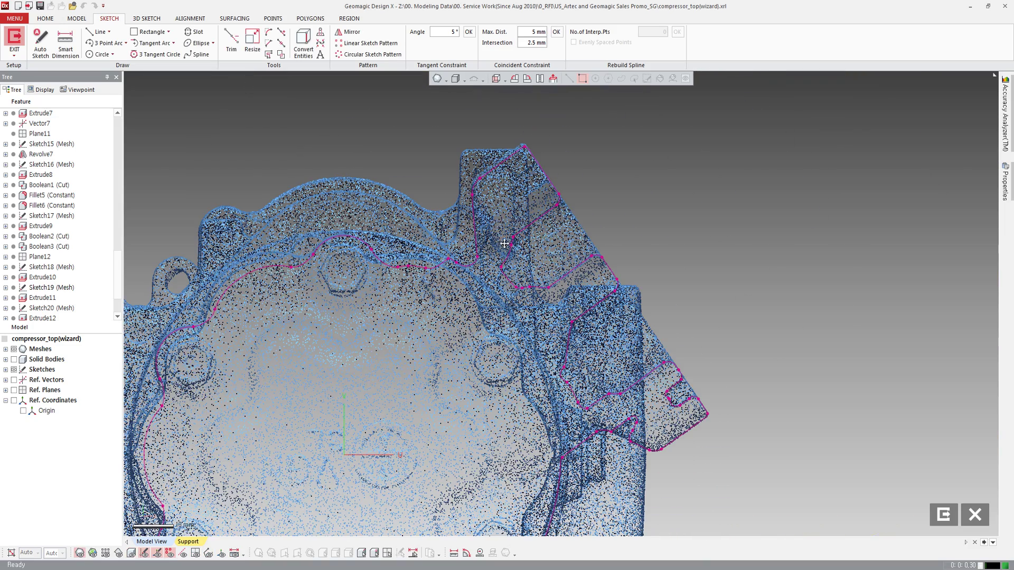
# Draw a line along the port block's angled edge and a rectangle enclosing the block.
pyautogui.press('l')
pyautogui.moveTo(535, 160); pyautogui.dragTo(673, 354)
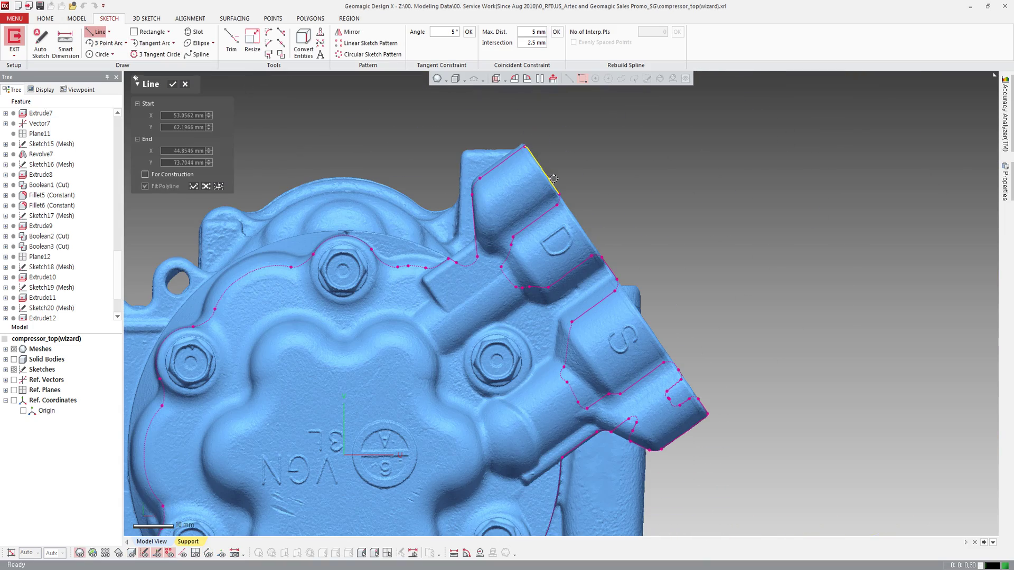
pyautogui.press('Escape')
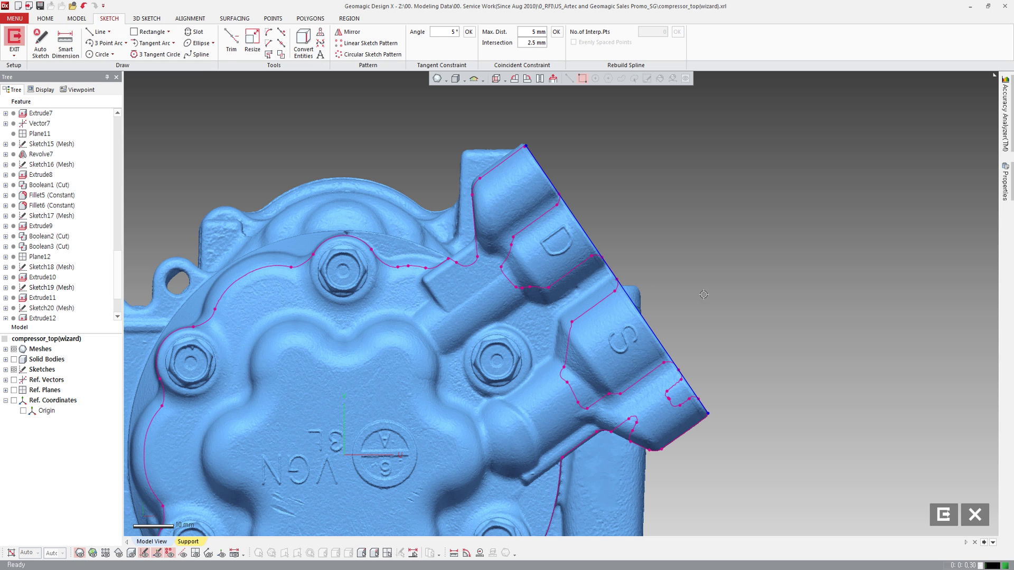
pyautogui.click(150, 31)
pyautogui.click(471, 98)
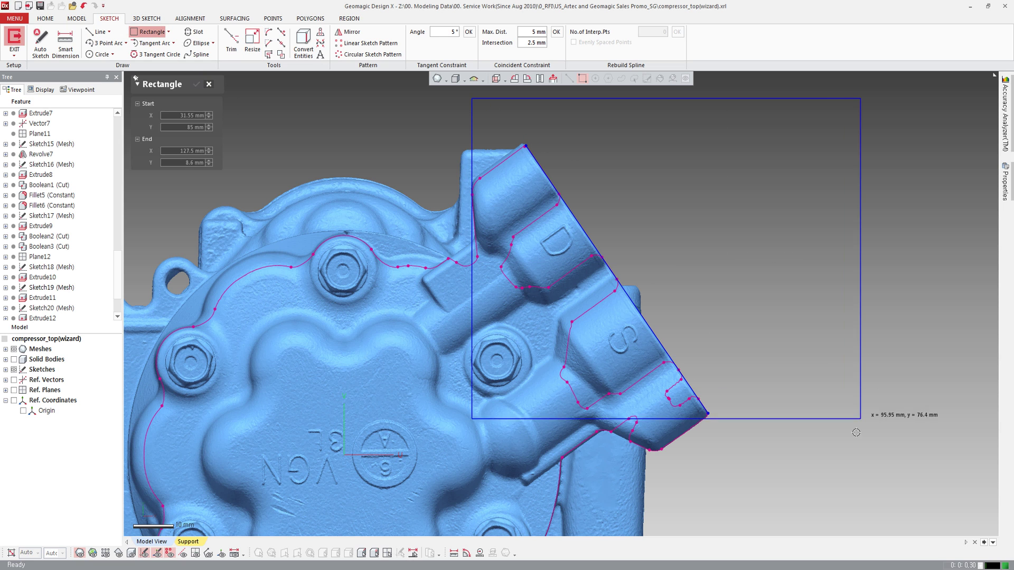
pyautogui.click(856, 450)
pyautogui.press('Escape')
pyautogui.scroll(-2, 660, 274)
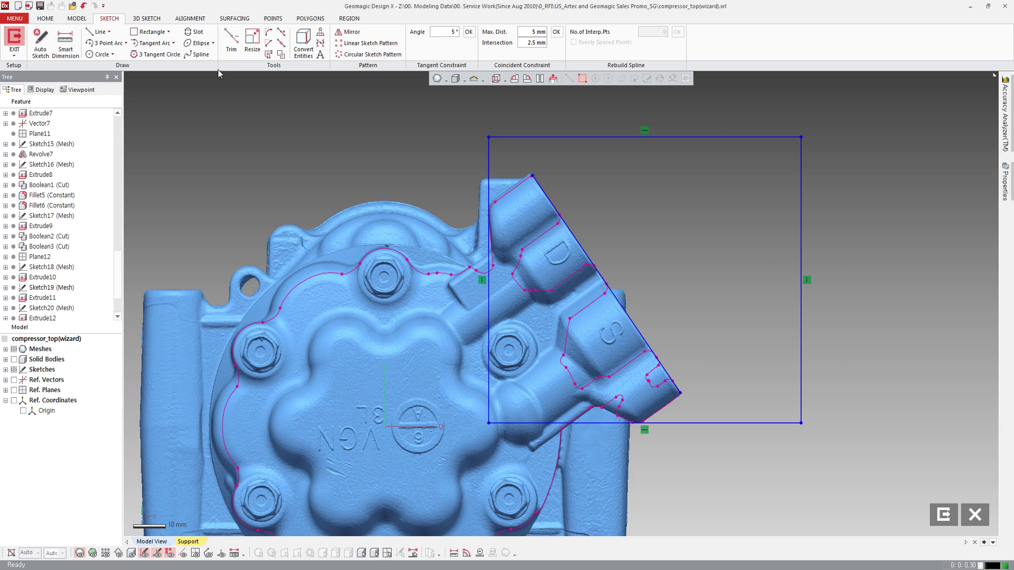
# Corner-trim the rectangle's top and bottom edges to the diagonal and exit the sketch.
pyautogui.click(231, 42)
pyautogui.click(545, 192)
pyautogui.click(659, 137)
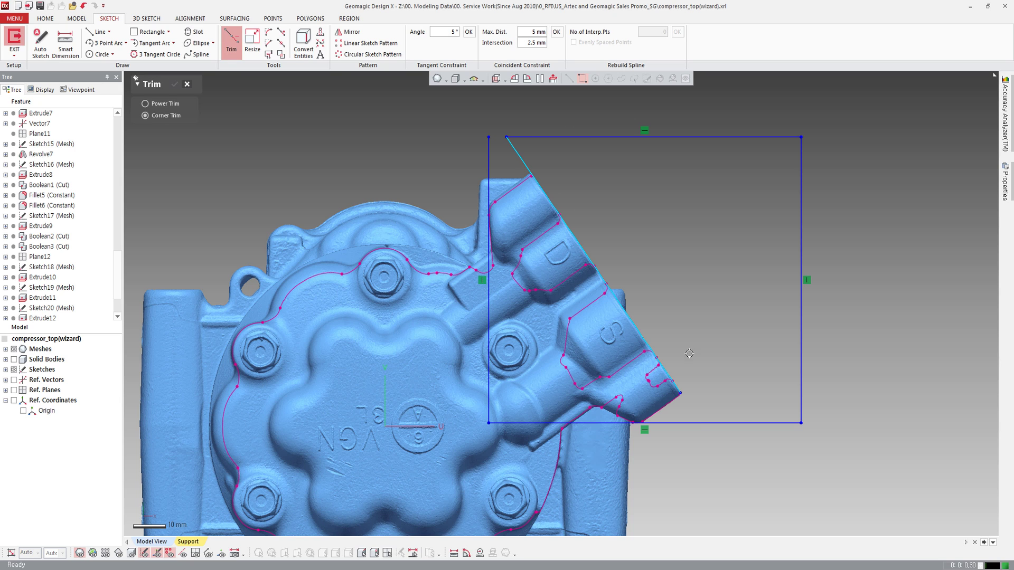
pyautogui.click(671, 380)
pyautogui.click(749, 422)
pyautogui.press('Escape')
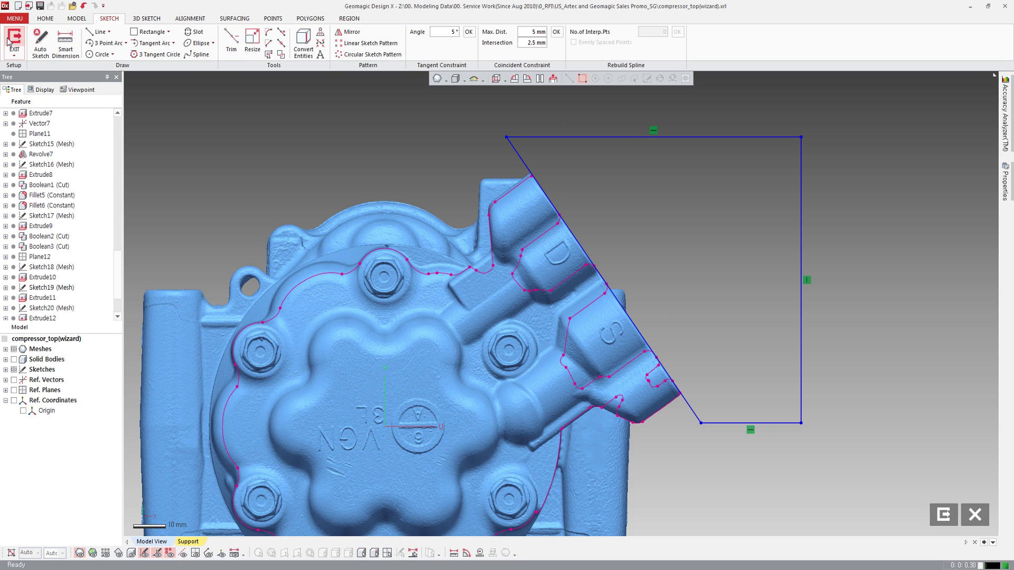
pyautogui.click(14, 38)
pyautogui.click(69, 20)
pyautogui.click(14, 38)
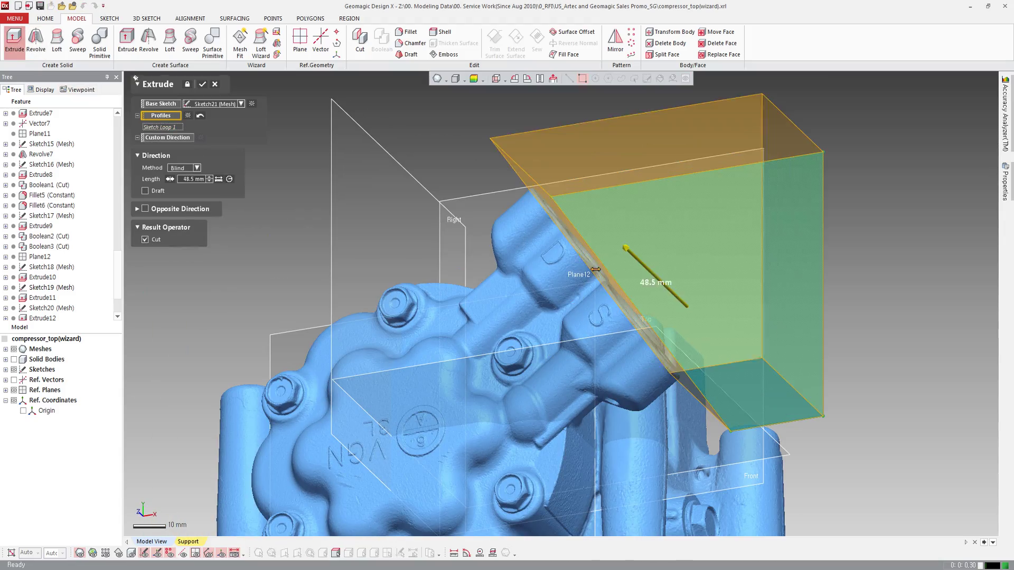
# Extrude the trimmed profile as a 48.5 mm cut to flatten the port ends.
pyautogui.moveTo(676, 298); pyautogui.dragTo(650, 268)
pyautogui.press('Escape')
pyautogui.moveTo(650, 268)
pyautogui.mouseDown(button='right')
pyautogui.moveTo(542, 305)
pyautogui.moveTo(649, 305)
pyautogui.mouseUp(button='right')
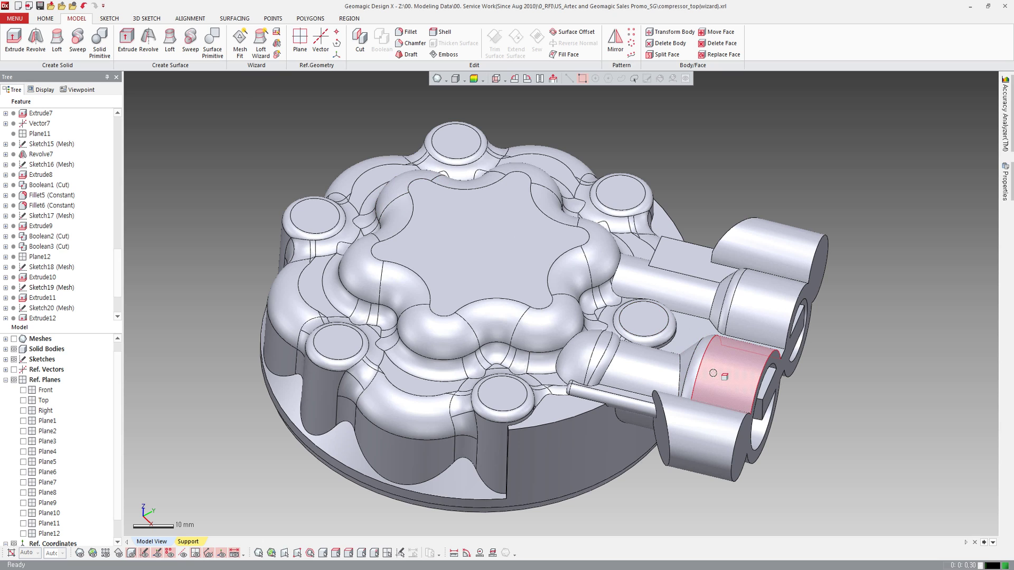
# Hide the mesh and set up a rotational mesh sketch with axis Vector3, base Plane4.
pyautogui.click(713, 373)
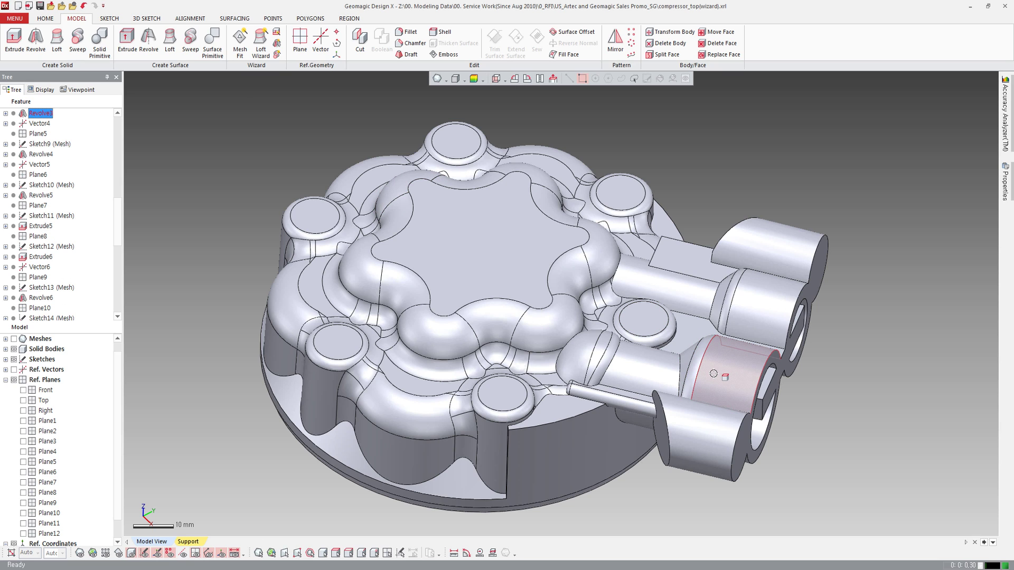
pyautogui.scroll(2, 46, 124)
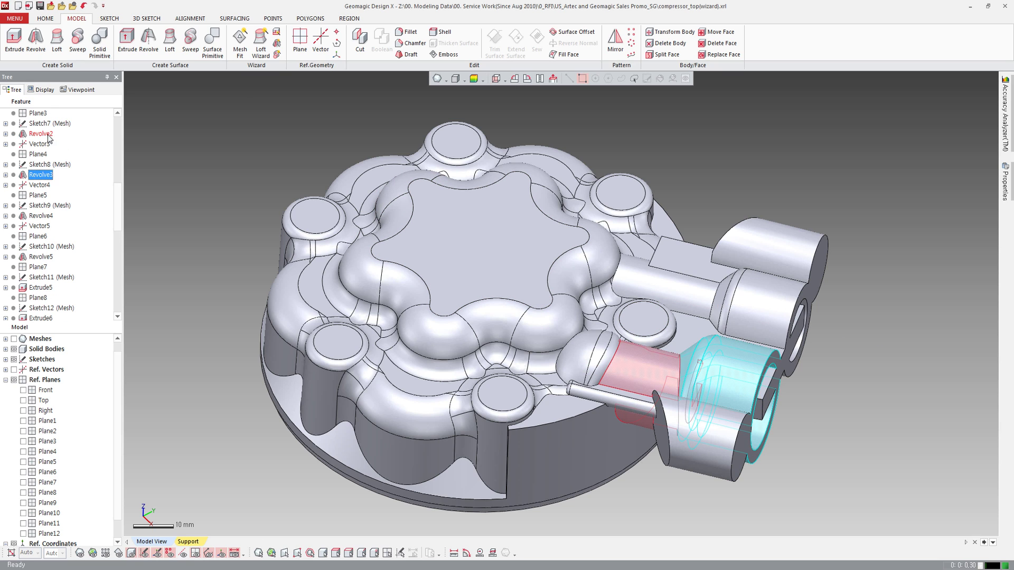
pyautogui.click(109, 18)
pyautogui.click(23, 56)
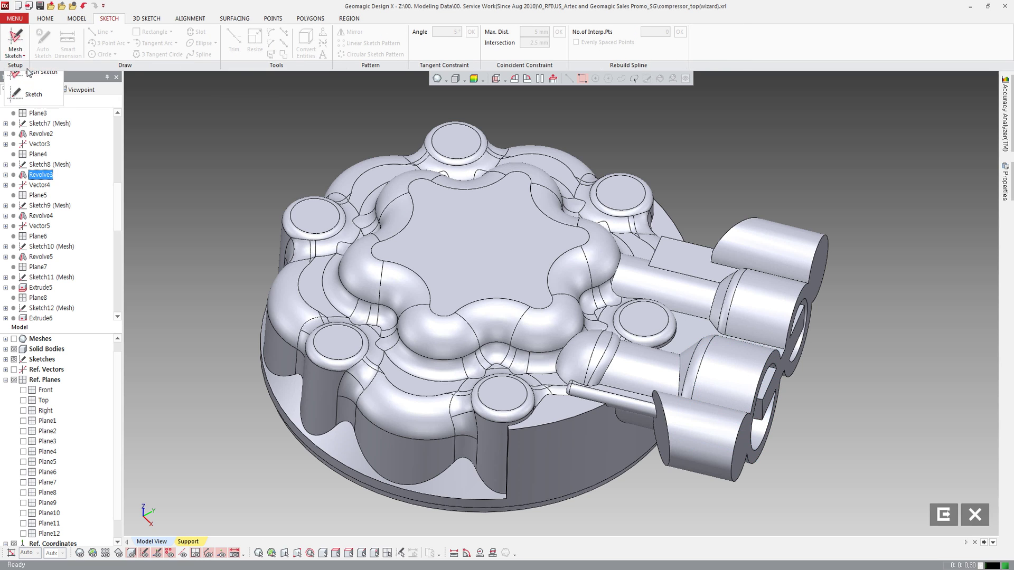
pyautogui.click(28, 73)
pyautogui.click(155, 115)
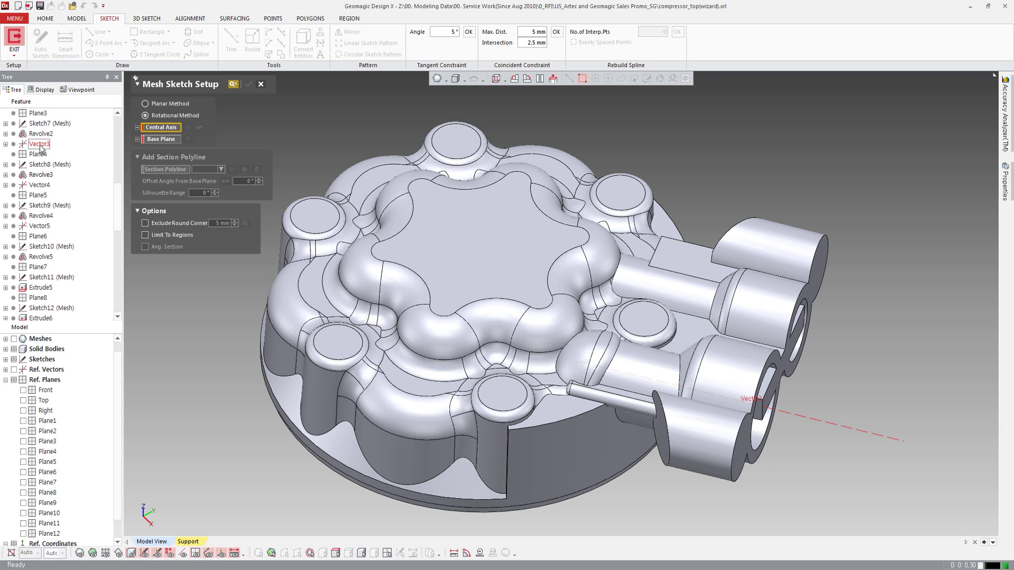
pyautogui.click(40, 145)
pyautogui.click(38, 154)
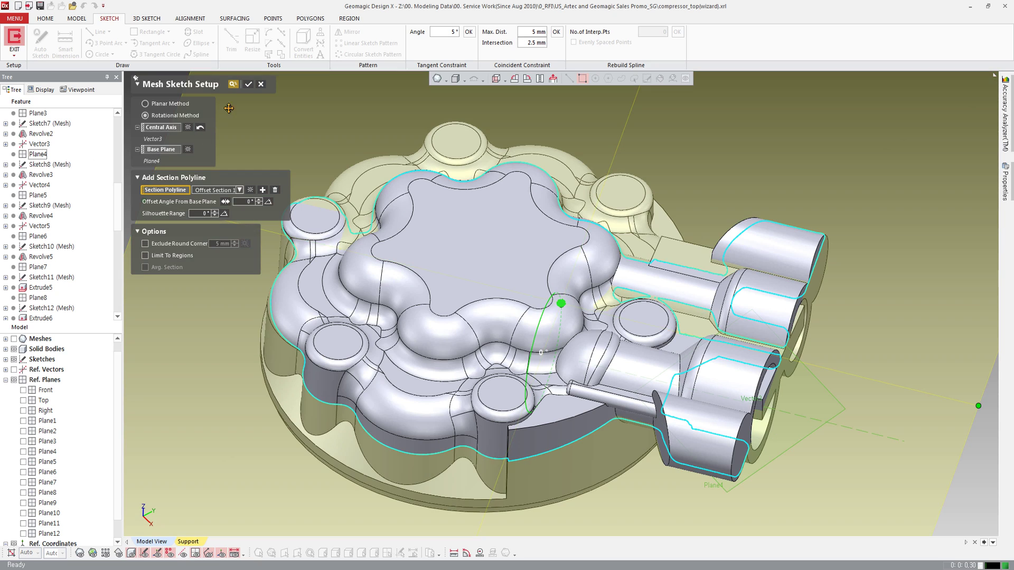
pyautogui.click(248, 85)
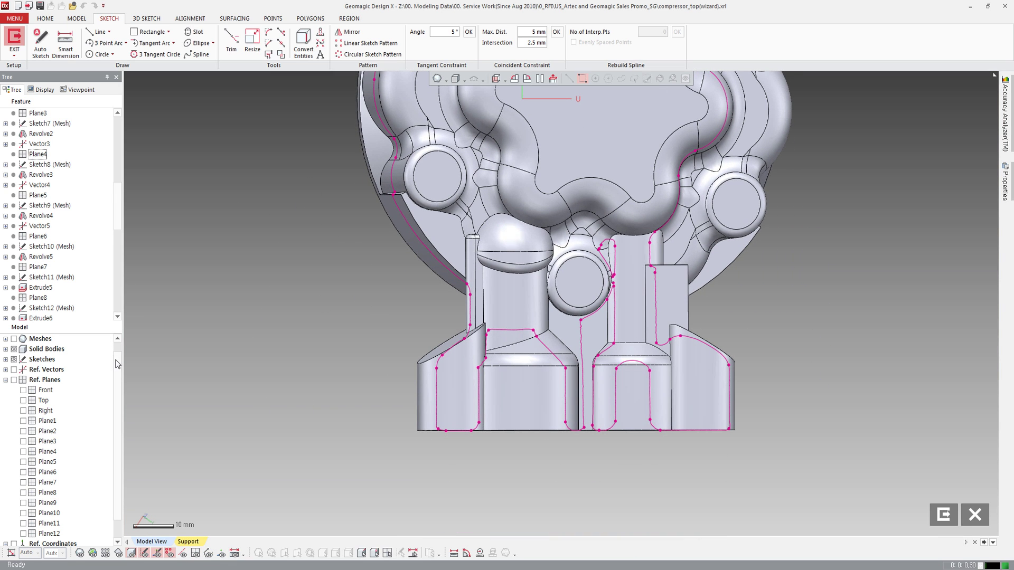
# Show Sketch8 and convert its four profile curves into the current sketch.
pyautogui.click(4, 359)
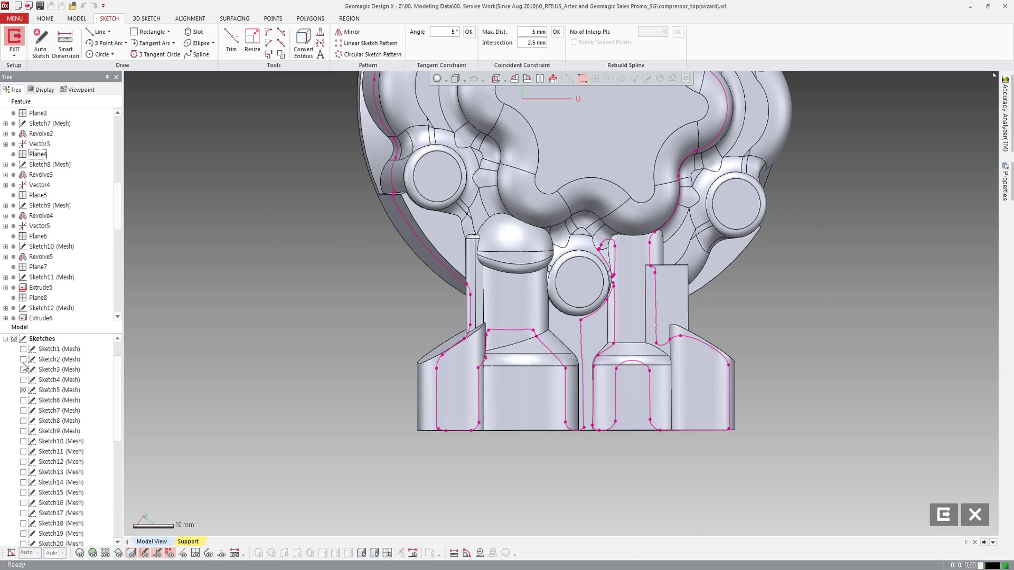
pyautogui.click(23, 421)
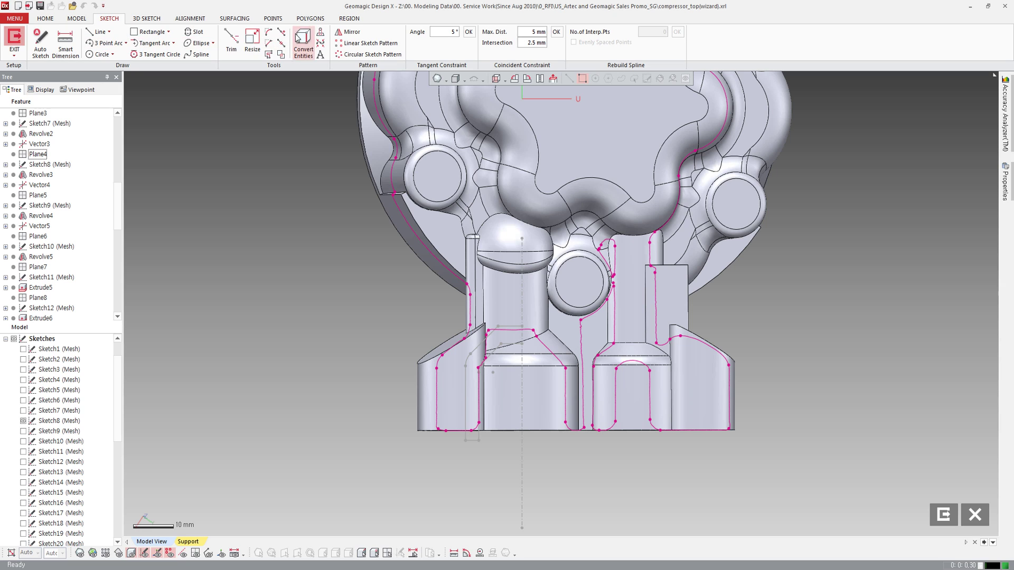
pyautogui.click(303, 42)
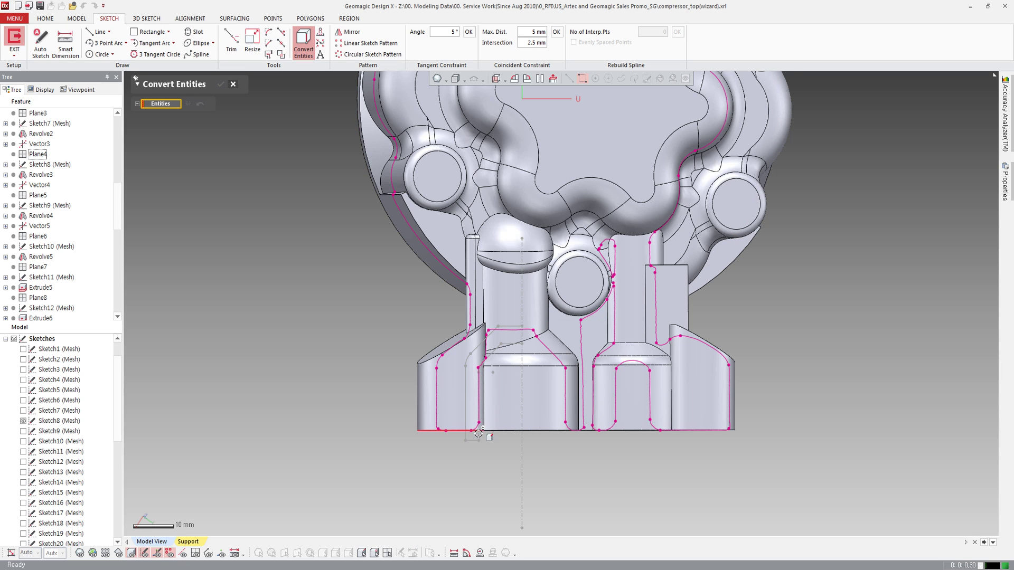
pyautogui.click(478, 431)
pyautogui.click(491, 353)
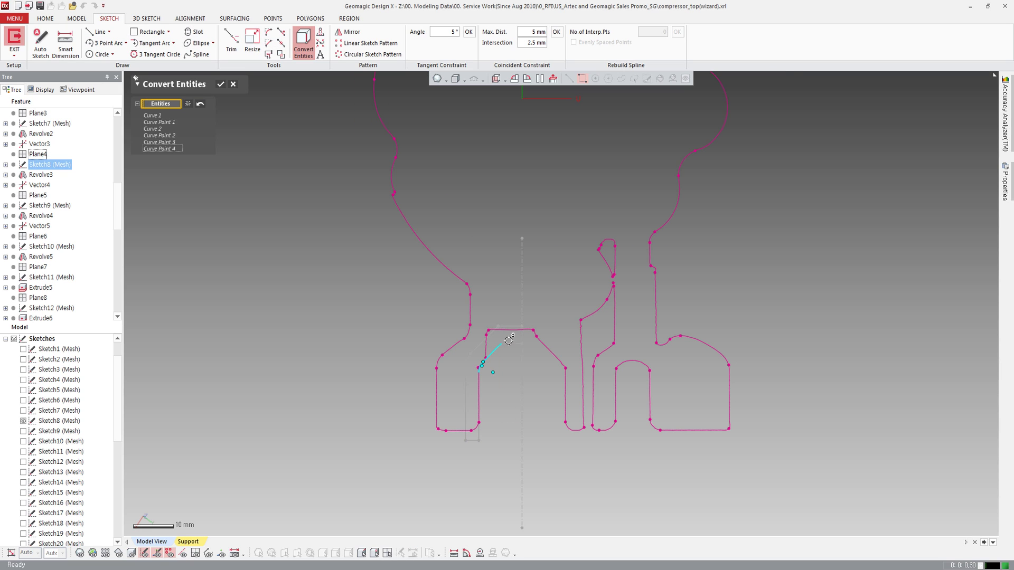
pyautogui.click(478, 398)
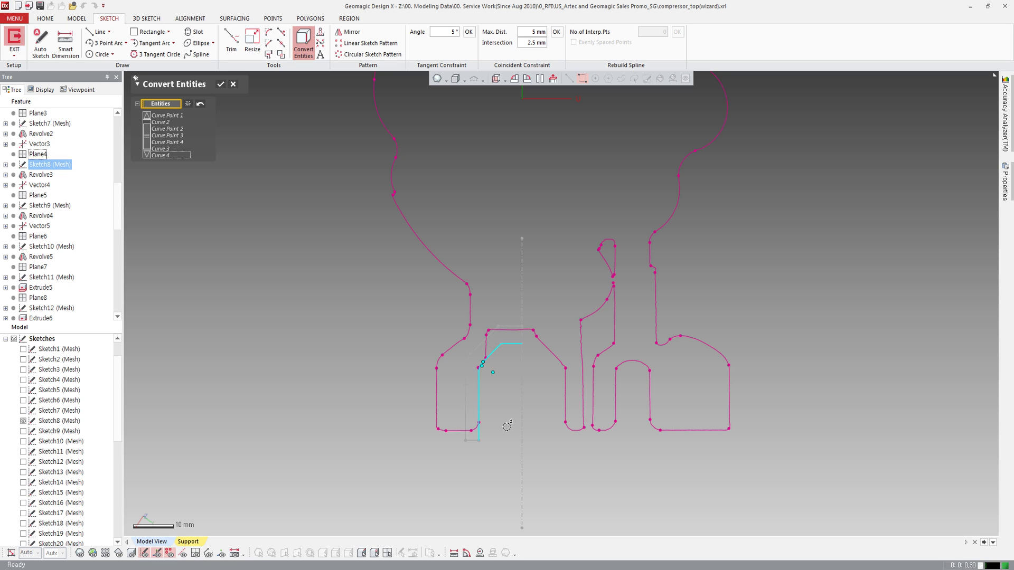
pyautogui.click(473, 439)
pyautogui.press('Return')
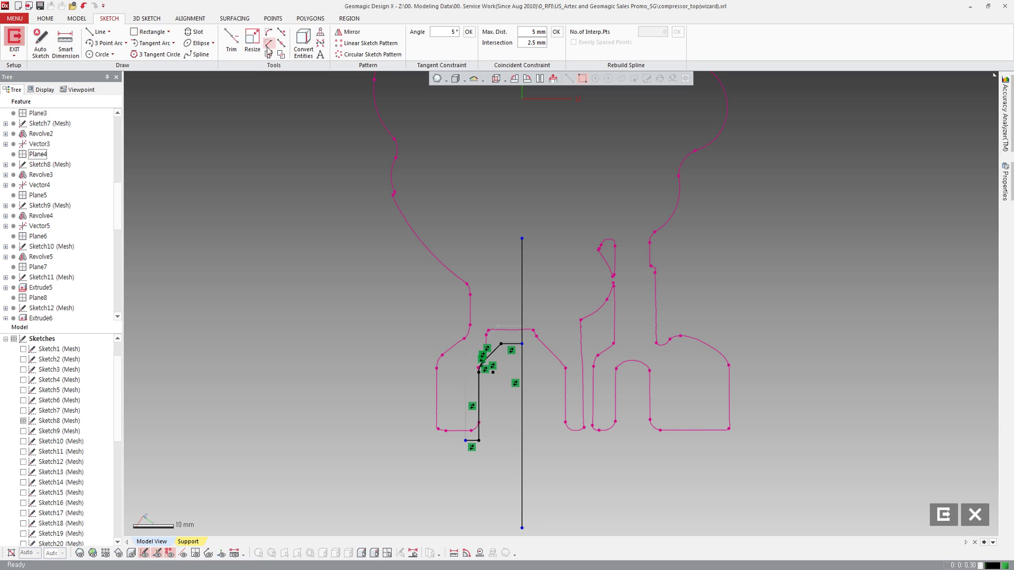
# Corner-trim the bottom segment against the centerline to close the profile and exit.
pyautogui.click(232, 41)
pyautogui.click(486, 439)
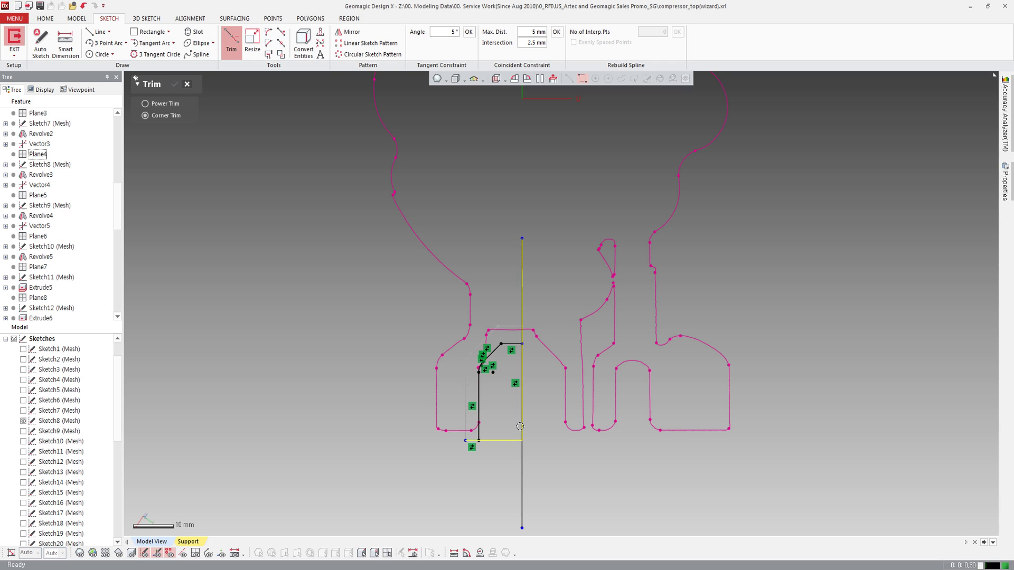
pyautogui.click(521, 424)
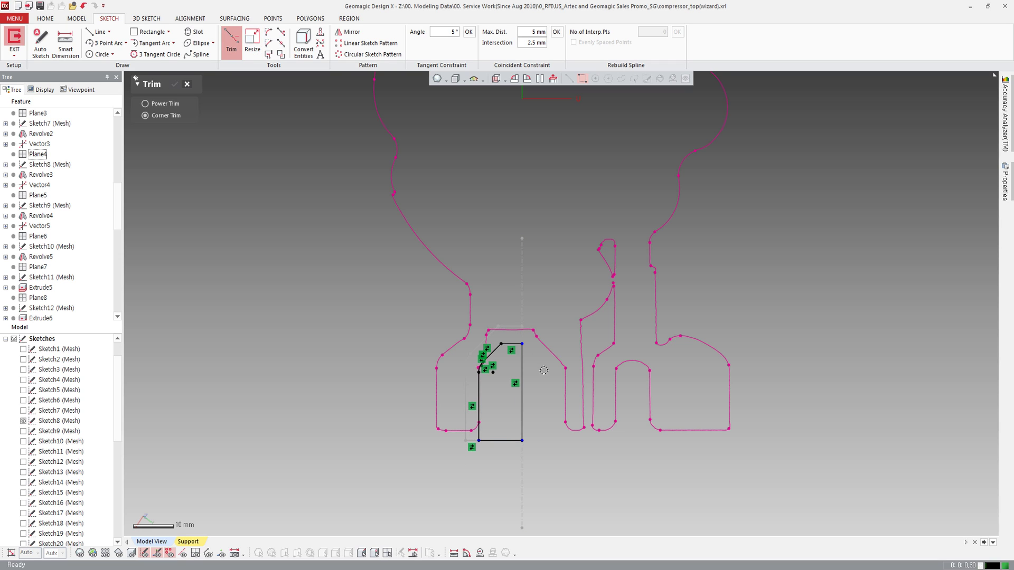
pyautogui.click(15, 42)
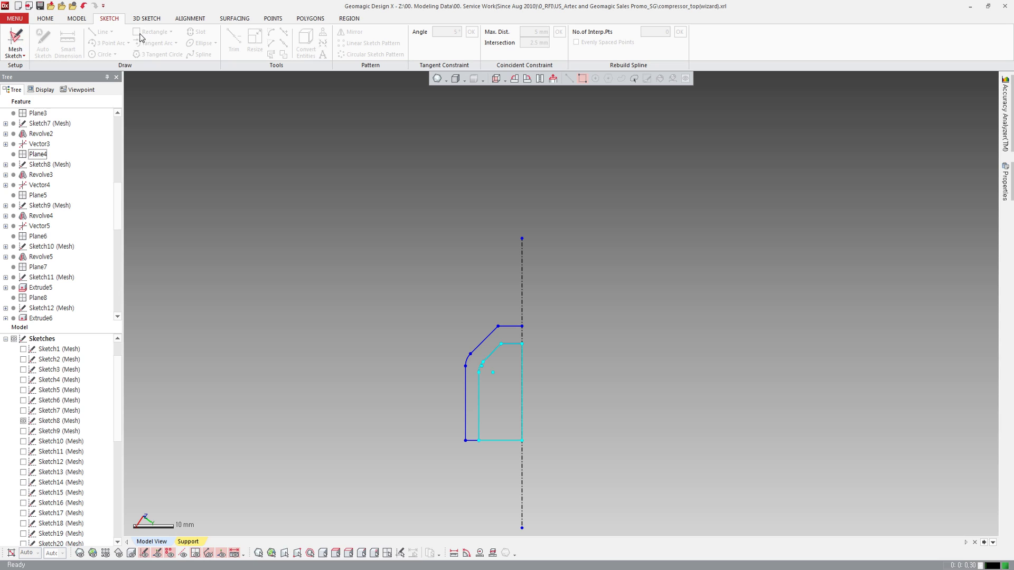
# Hide Sketch8 and revolve the new profile a full 360° into a cylindrical boss.
pyautogui.click(23, 421)
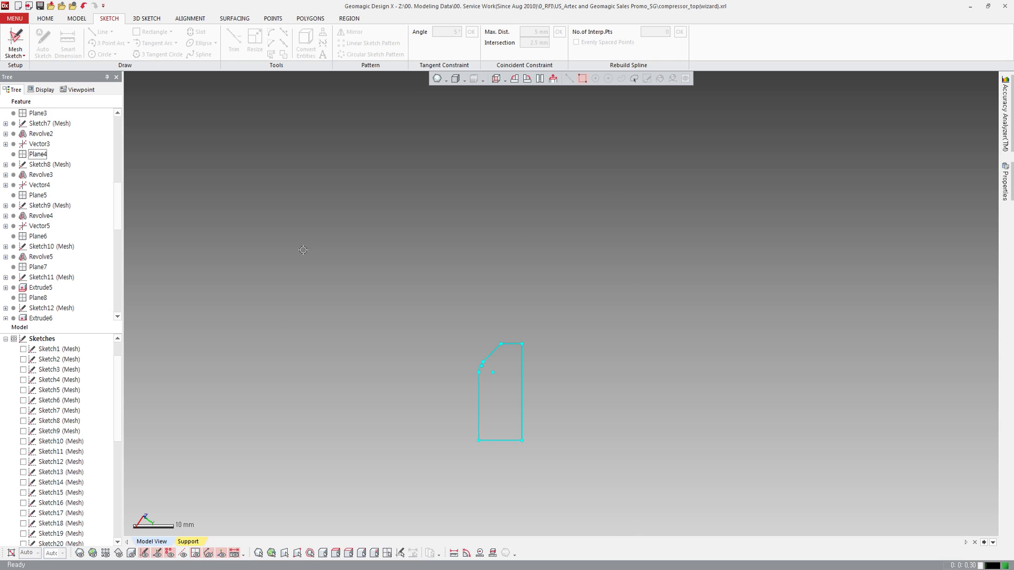
pyautogui.click(76, 18)
pyautogui.click(36, 42)
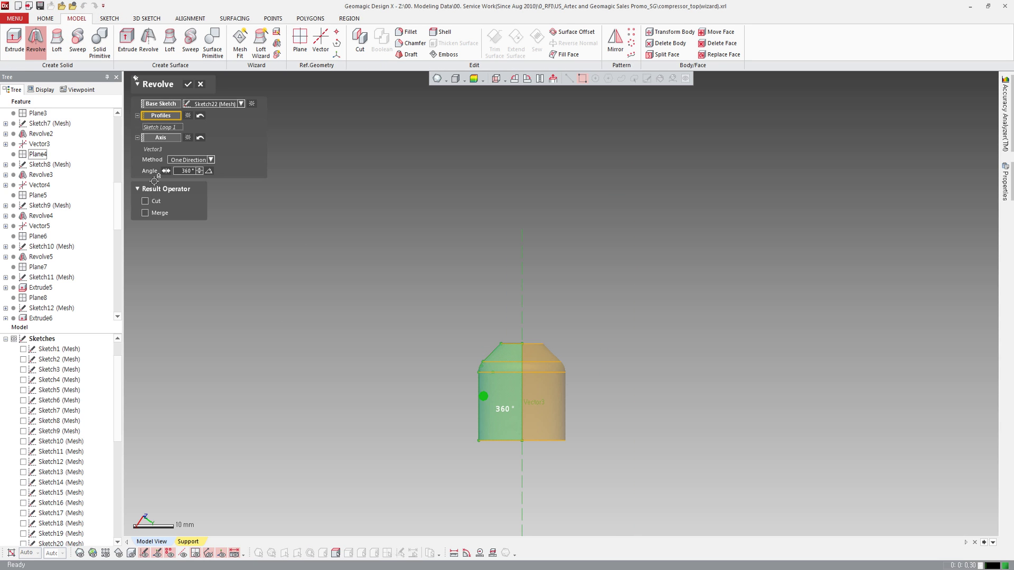
pyautogui.click(188, 86)
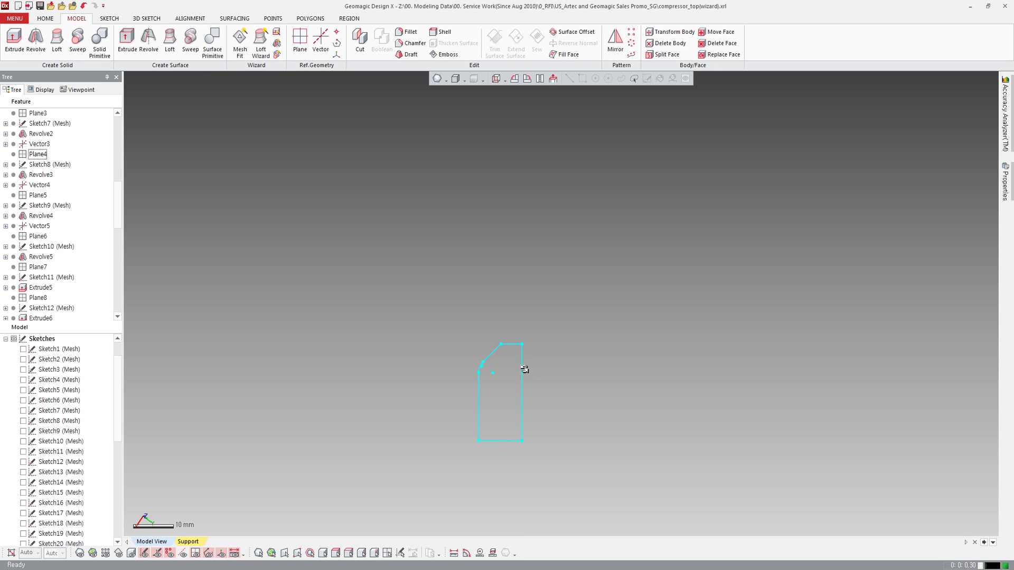
pyautogui.moveTo(524, 369); pyautogui.dragTo(645, 290, button='right')
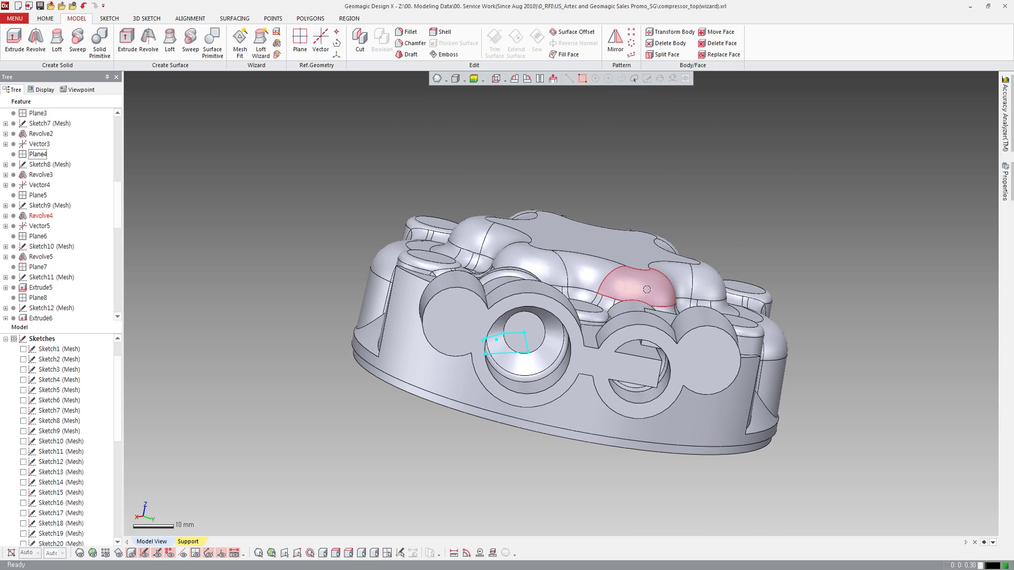
pyautogui.moveTo(446, 322); pyautogui.dragTo(561, 400, button='right')
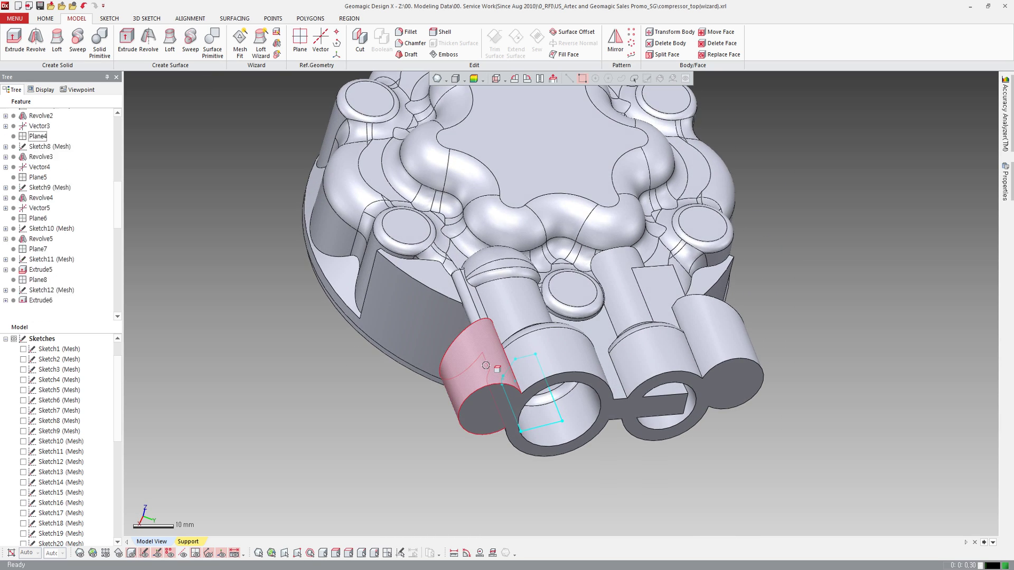
# Select Revolve6 in the tree and begin a new Mesh Sketch setup.
pyautogui.click(42, 308)
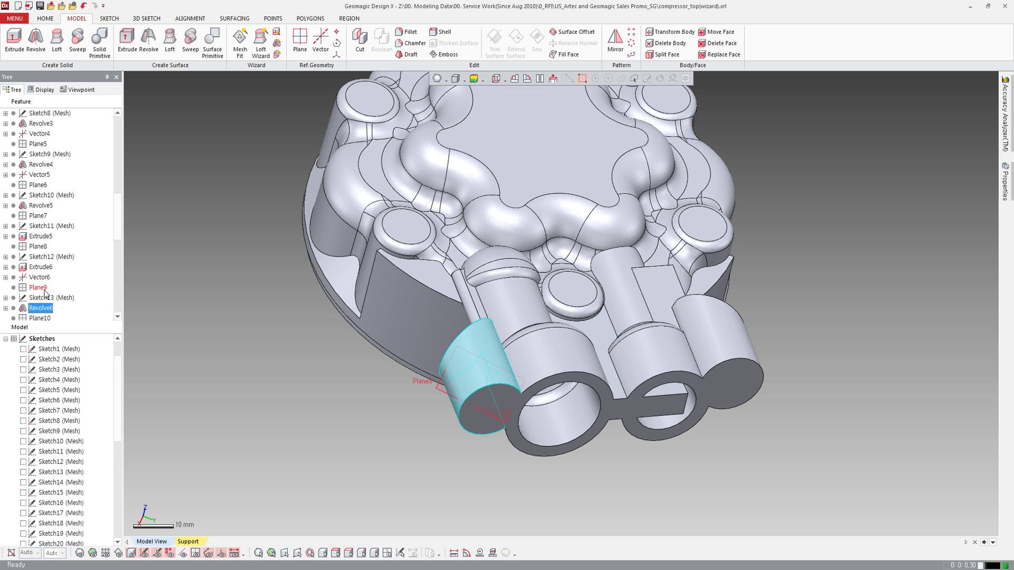
pyautogui.click(109, 19)
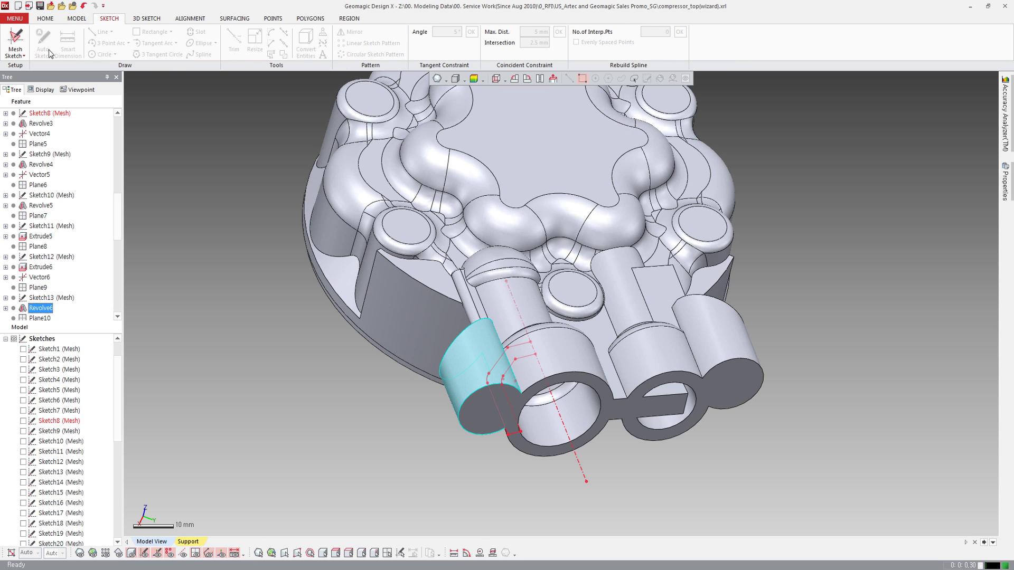
pyautogui.click(155, 153)
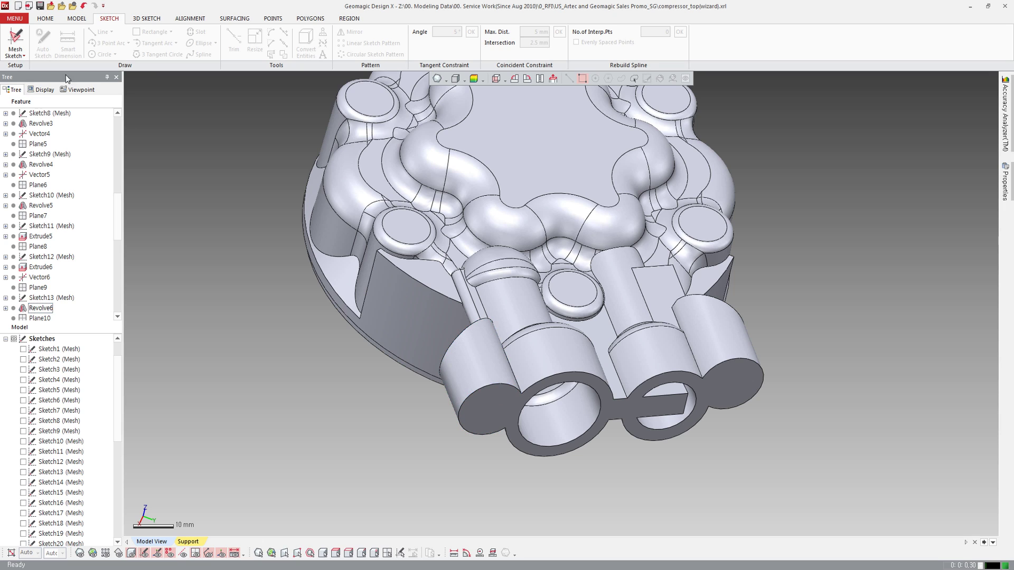
pyautogui.click(15, 42)
# Set up a rotational mesh sketch around Vector6 with Plane9 as base plane.
pyautogui.click(164, 116)
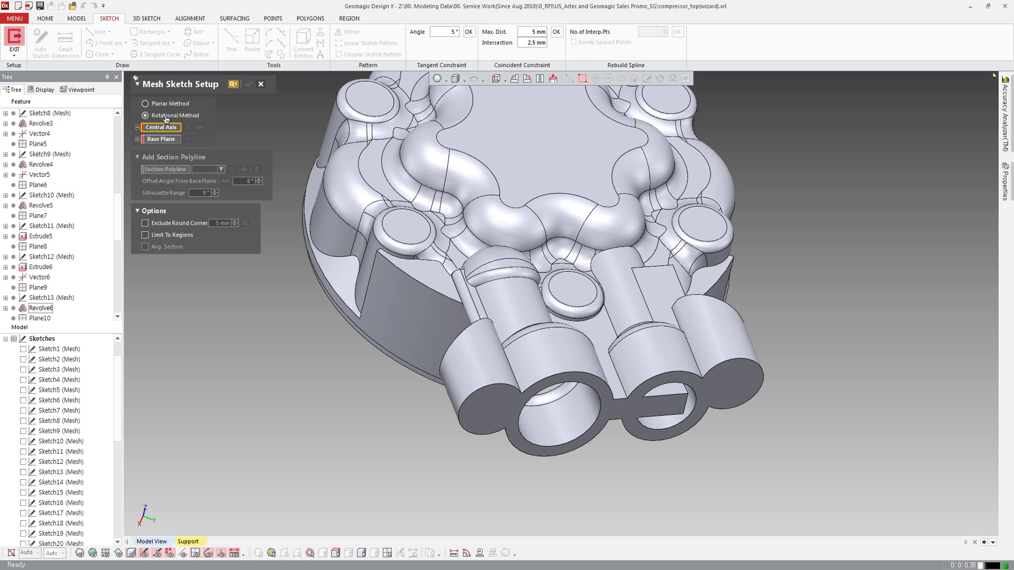
pyautogui.click(39, 277)
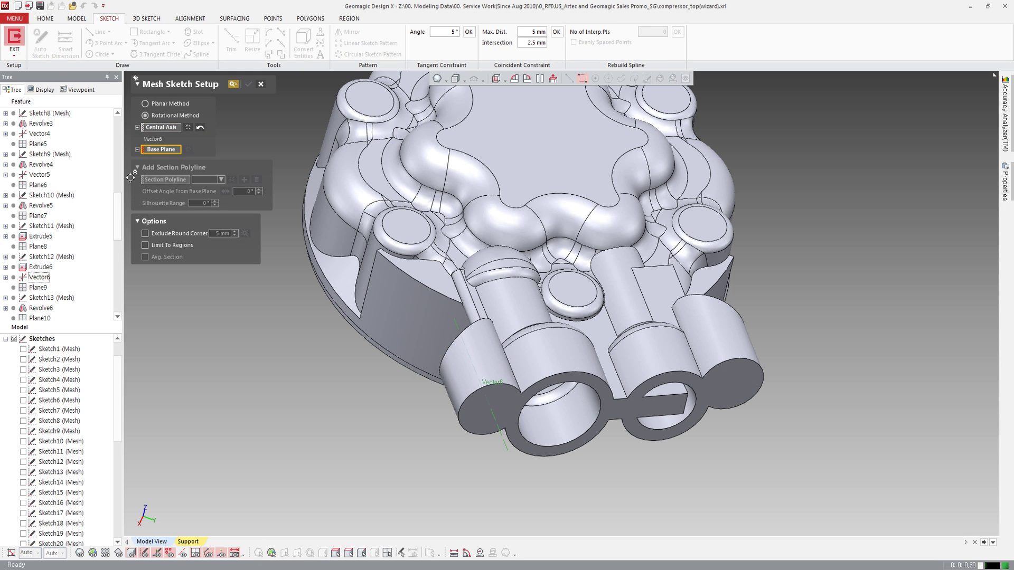
pyautogui.click(42, 288)
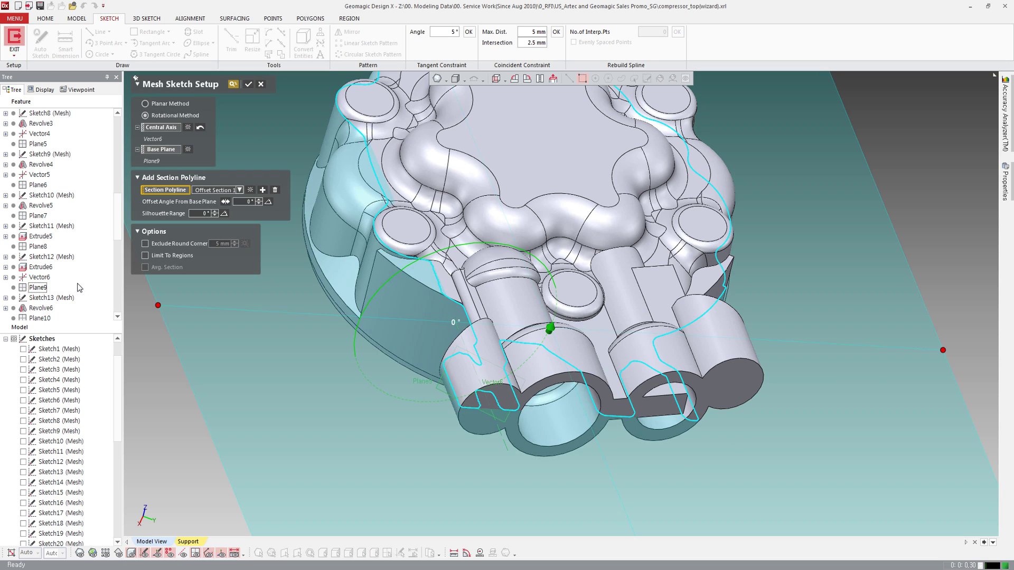
pyautogui.click(248, 87)
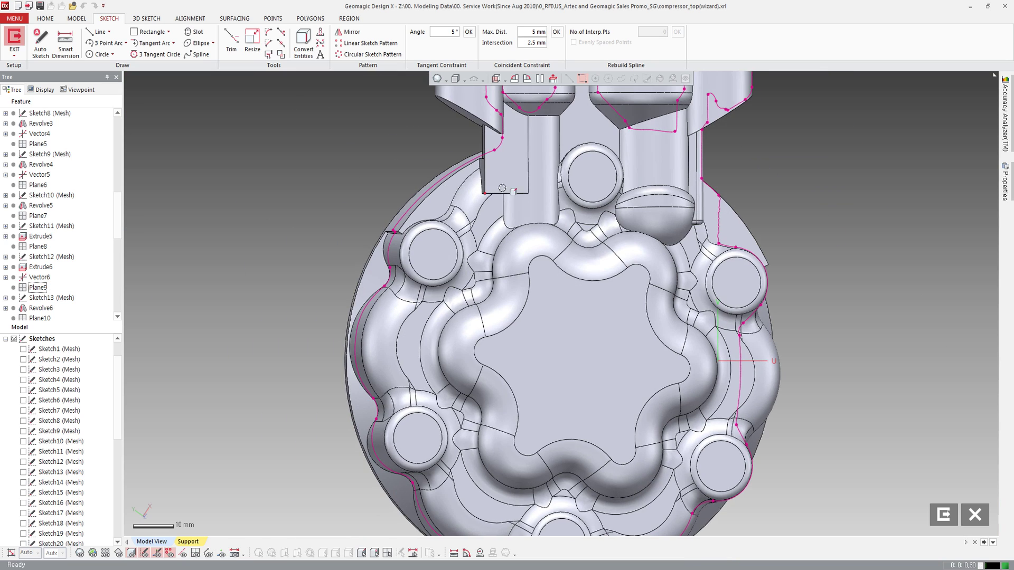
pyautogui.moveTo(644, 169); pyautogui.dragTo(435, 302, button='middle')
pyautogui.scroll(2, 435, 302)
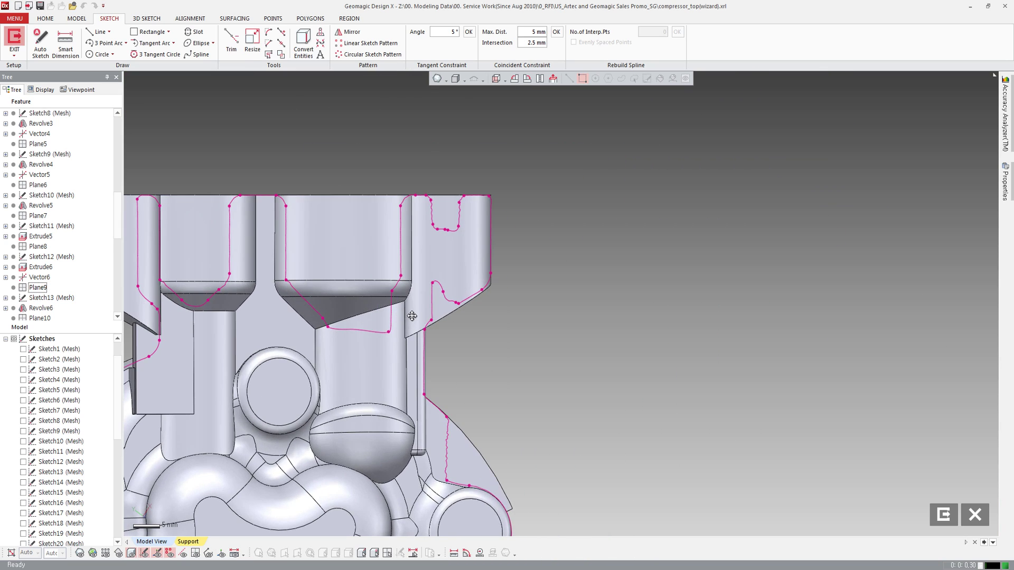
# Copy Sketch13's vertical centerline into the sketch and hide the mesh.
pyautogui.click(23, 472)
pyautogui.click(445, 186)
pyautogui.click(303, 48)
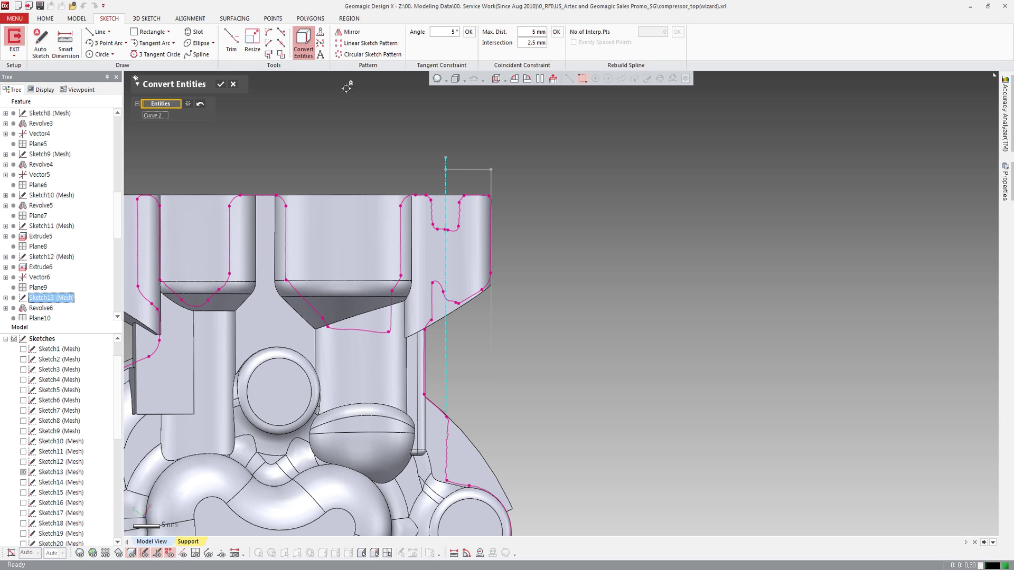
pyautogui.click(23, 472)
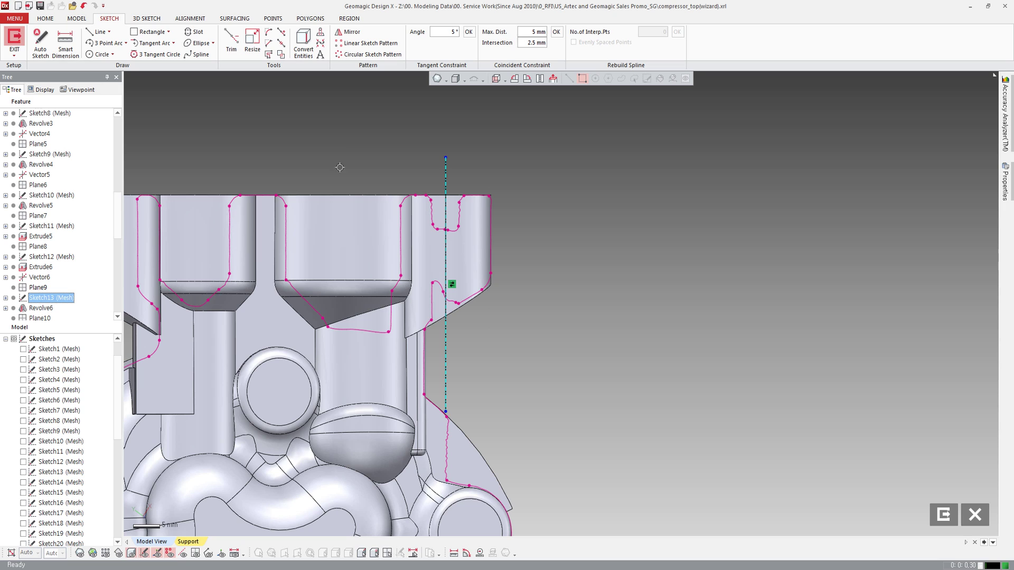
pyautogui.click(344, 150)
pyautogui.hotkey('ctrl', '1')
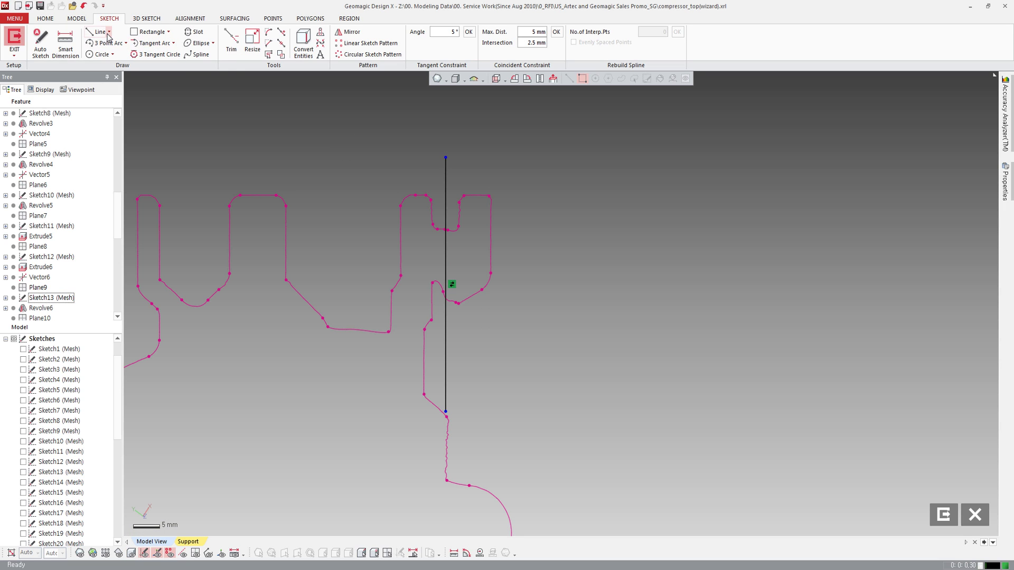
# Draw a thin rectangle around the centerline, trim its excess halves, and delete the leftover line.
pyautogui.click(133, 32)
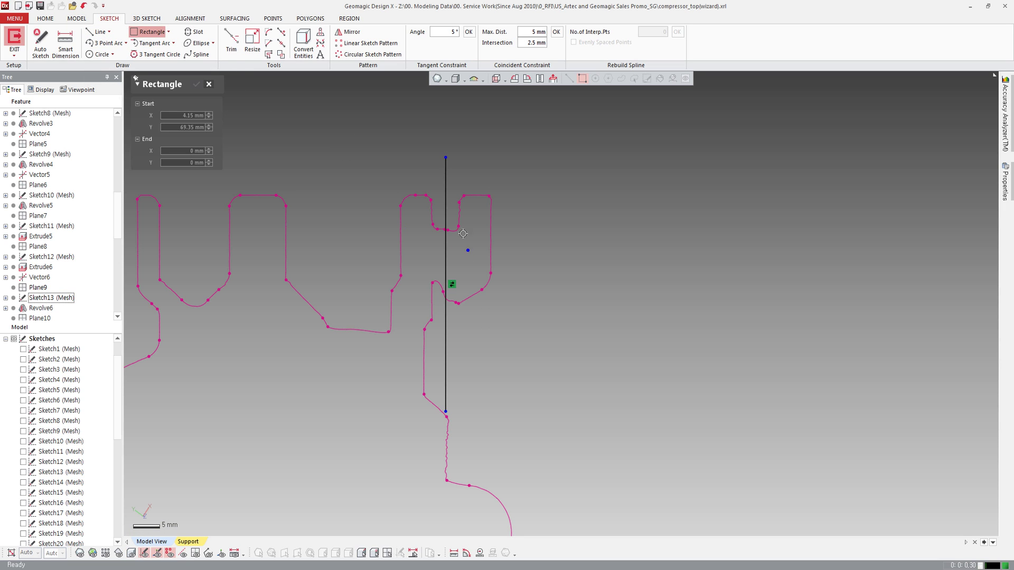
pyautogui.click(416, 174)
pyautogui.click(458, 350)
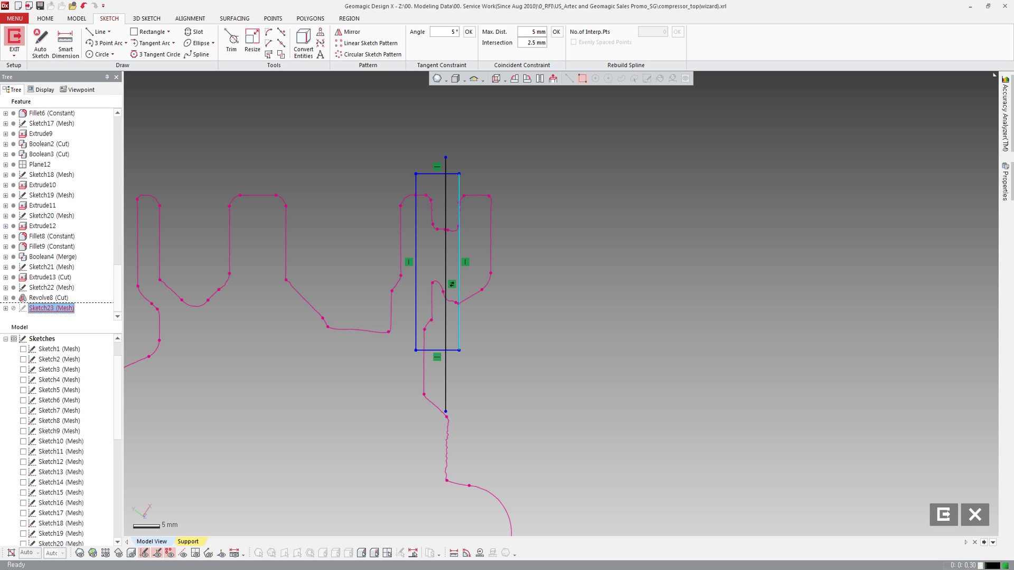
pyautogui.click(231, 40)
pyautogui.click(446, 222)
pyautogui.click(452, 173)
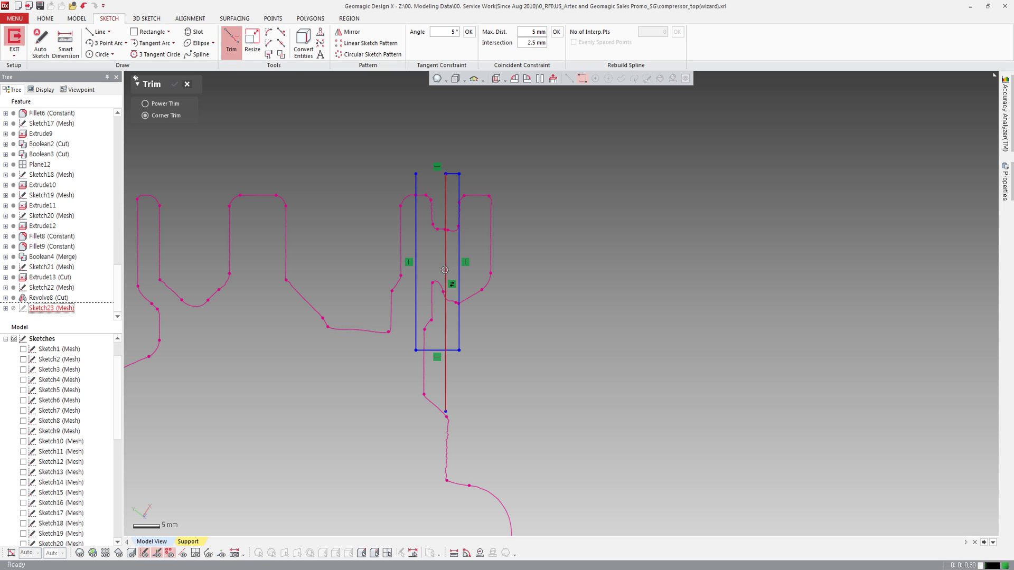
pyautogui.click(446, 316)
pyautogui.click(453, 350)
pyautogui.press('Escape')
pyautogui.click(415, 222)
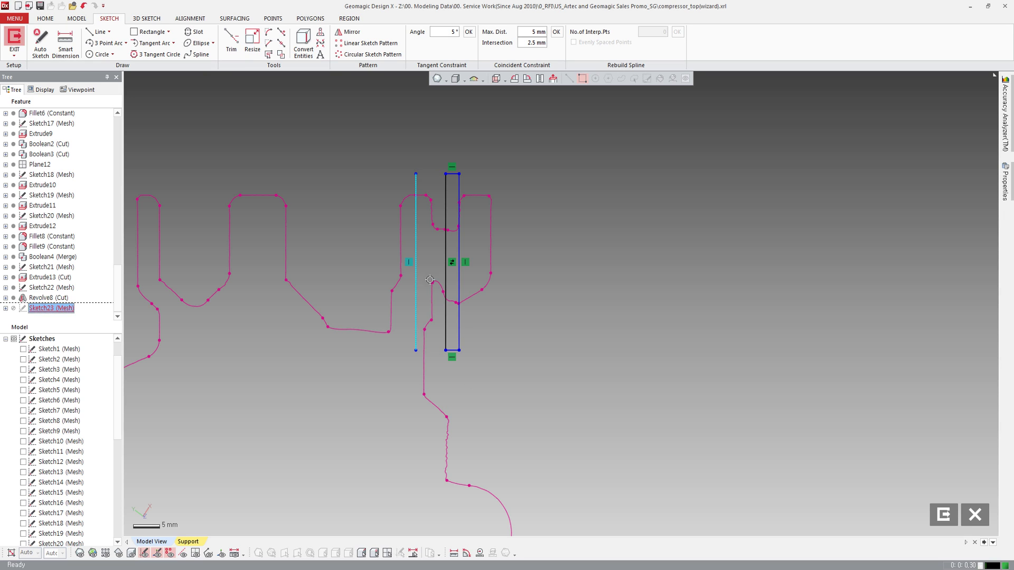
pyautogui.press('Delete')
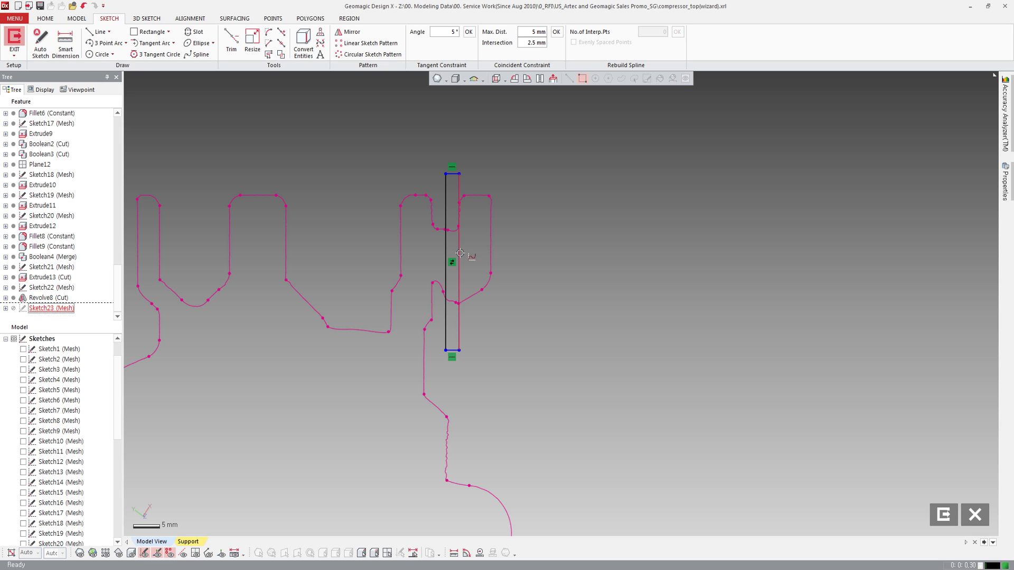
# Constrain the rectangle's long edges as parallel and exit the sketch.
pyautogui.click(460, 252)
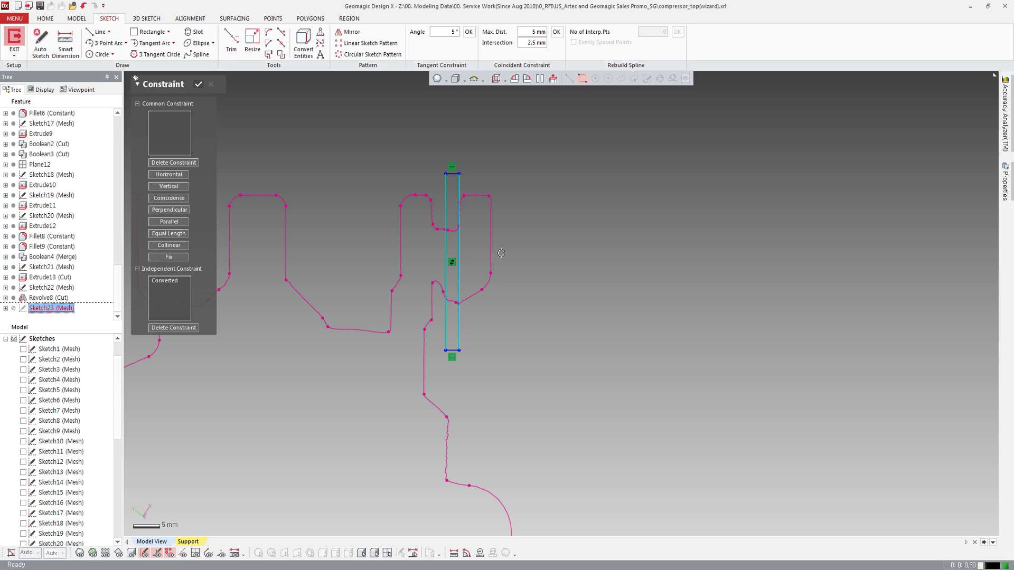
pyautogui.press('Escape')
pyautogui.click(461, 251)
pyautogui.click(169, 221)
pyautogui.click(291, 217)
pyautogui.click(14, 39)
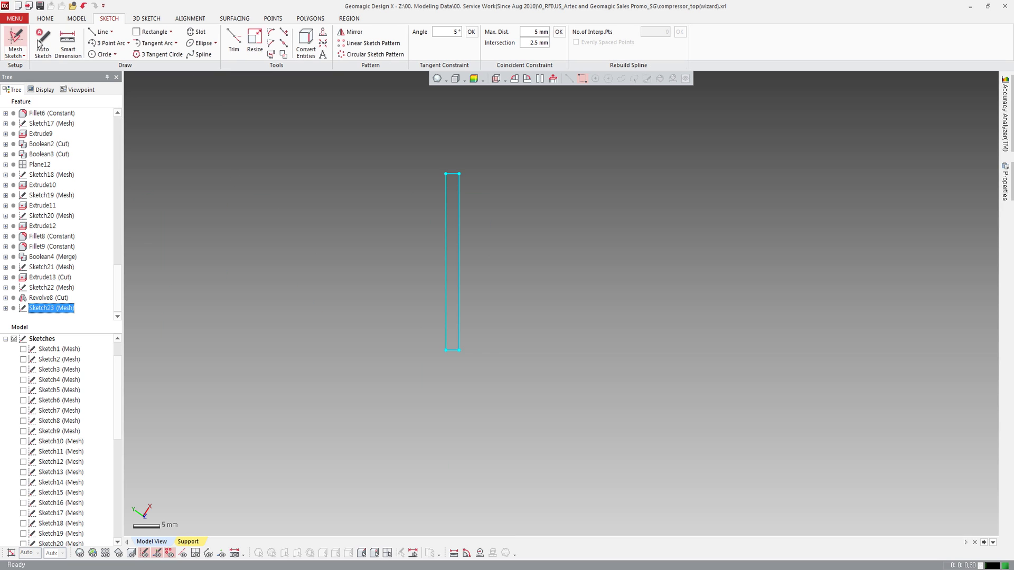
# Revolve Sketch23's thin rectangle 360° as a cut to bore a hole through the boss.
pyautogui.click(76, 18)
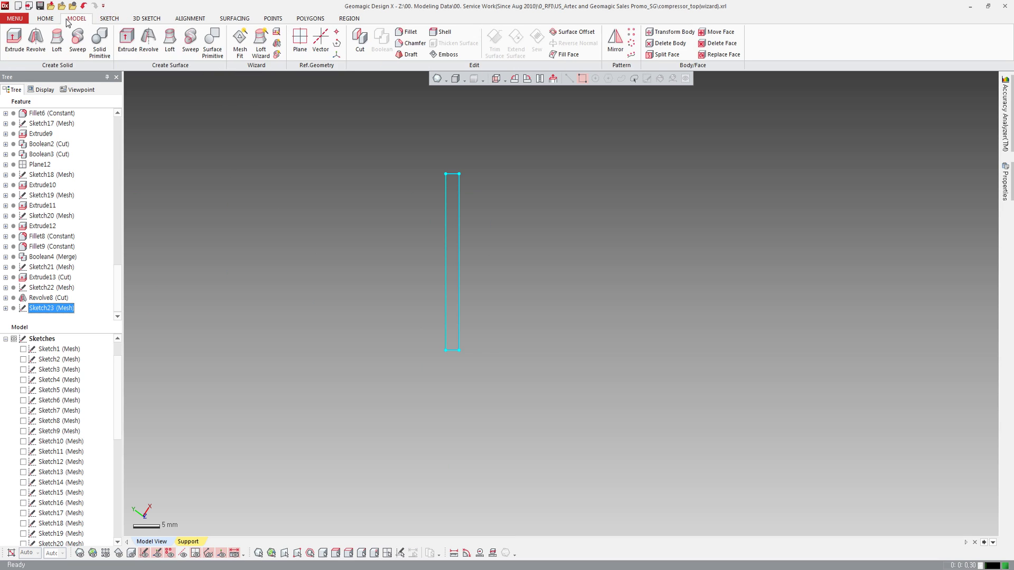
pyautogui.click(35, 39)
pyautogui.click(145, 202)
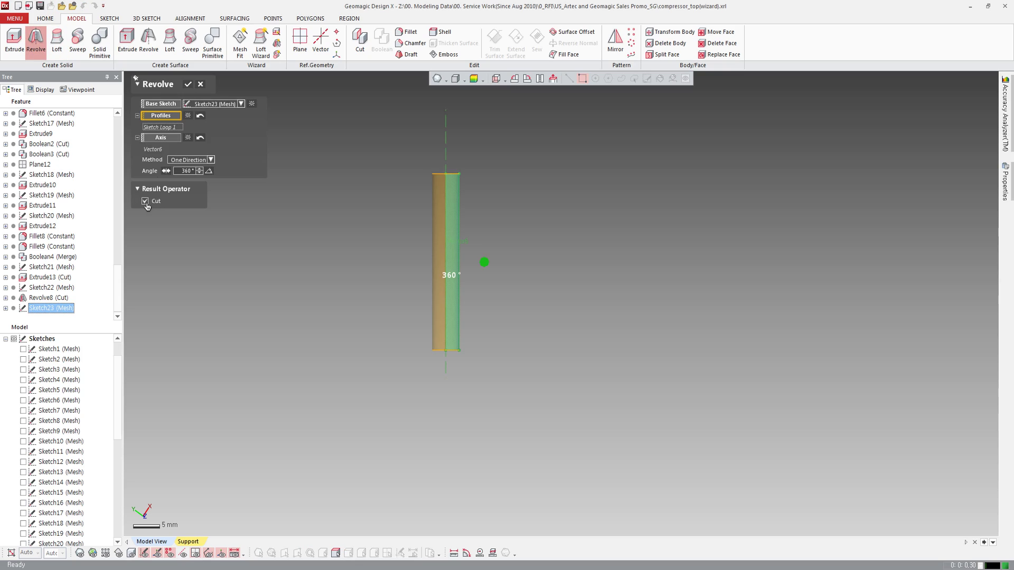
pyautogui.click(189, 86)
pyautogui.moveTo(294, 102)
pyautogui.mouseDown(button='right')
pyautogui.moveTo(375, 333)
pyautogui.moveTo(525, 253)
pyautogui.moveTo(671, 444)
pyautogui.moveTo(445, 326)
pyautogui.mouseUp(button='right')
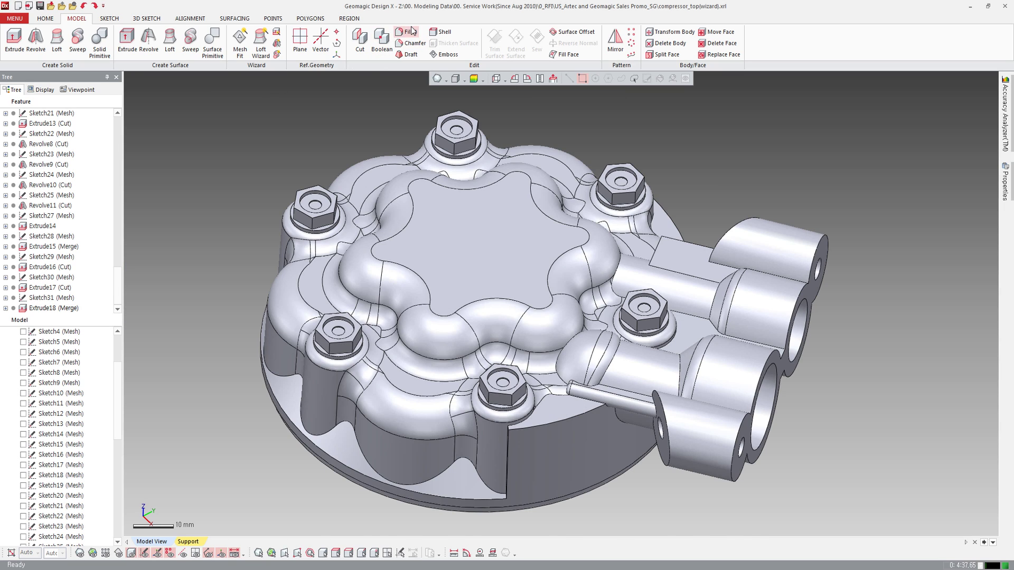
# Fillet the two small-cylinder edges with a 3 mm radius.
pyautogui.click(410, 32)
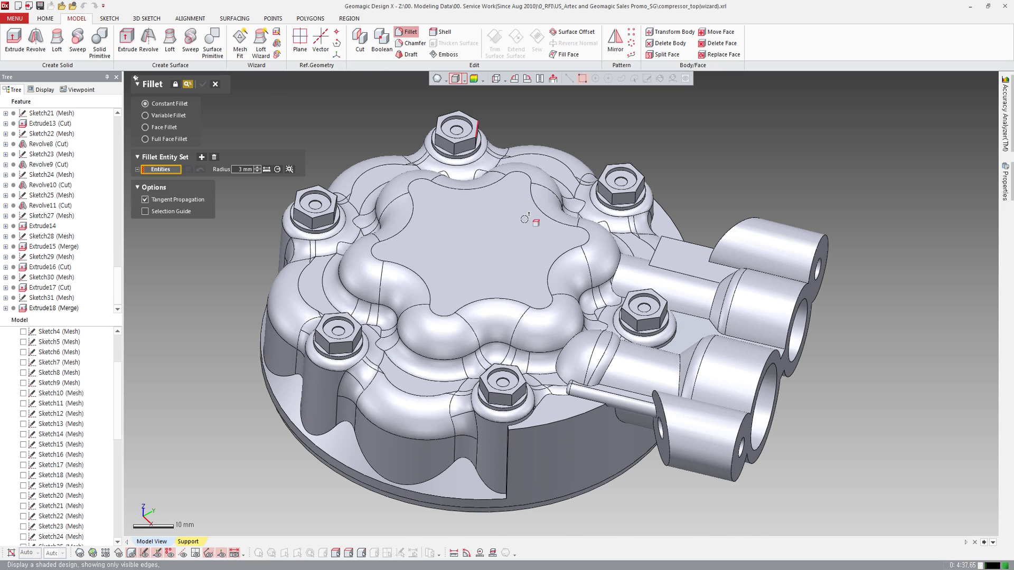
pyautogui.click(693, 395)
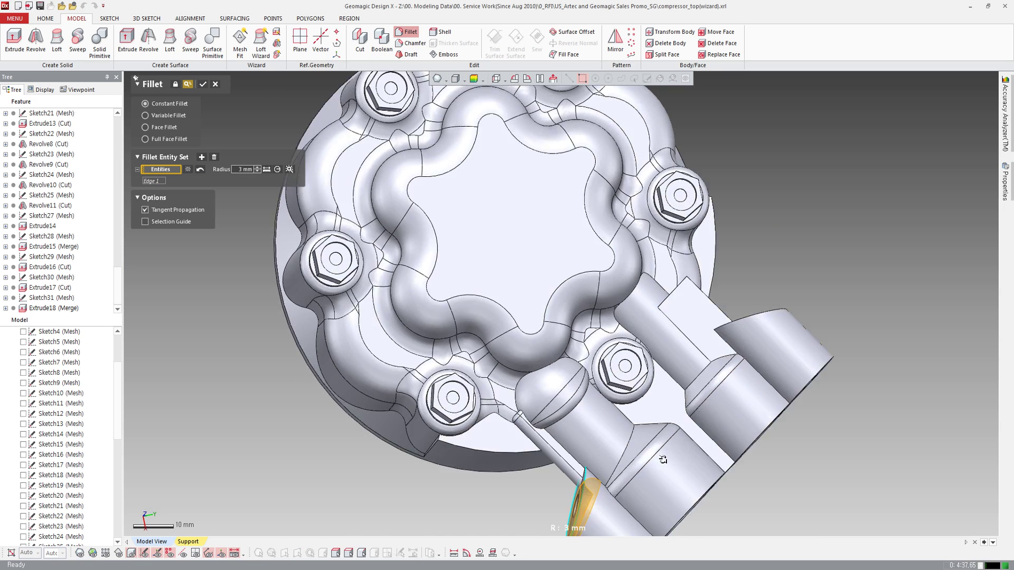
pyautogui.moveTo(693, 394); pyautogui.dragTo(739, 370, button='right')
pyautogui.click(740, 370)
pyautogui.moveTo(689, 428)
pyautogui.mouseDown(button='right')
pyautogui.moveTo(608, 453)
pyautogui.moveTo(528, 317)
pyautogui.mouseUp(button='right')
pyautogui.press('Return')
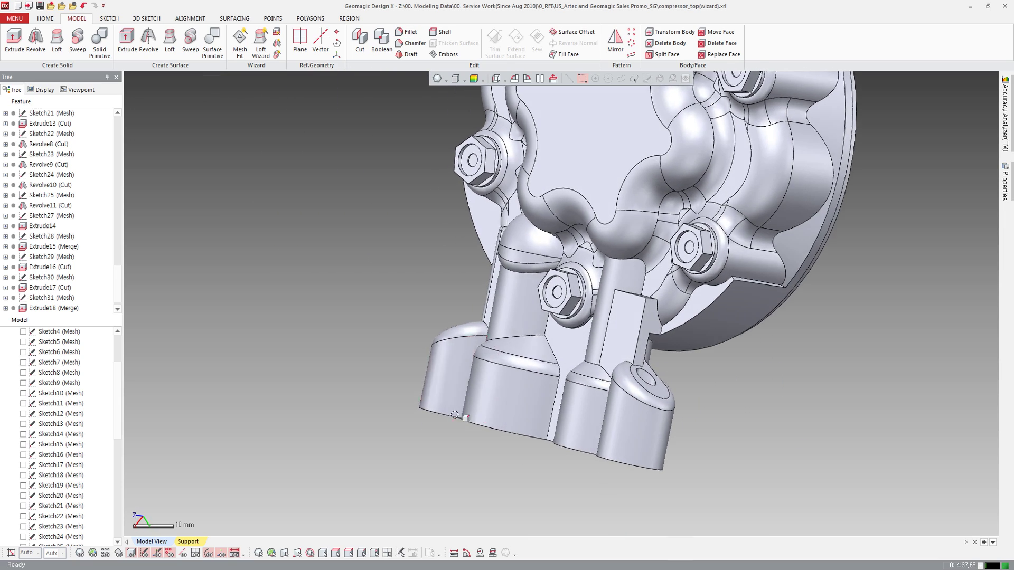
# Fillet the edge beside the port stub at 1.5 mm, then redo it with the estimated radius.
pyautogui.click(411, 32)
pyautogui.click(639, 324)
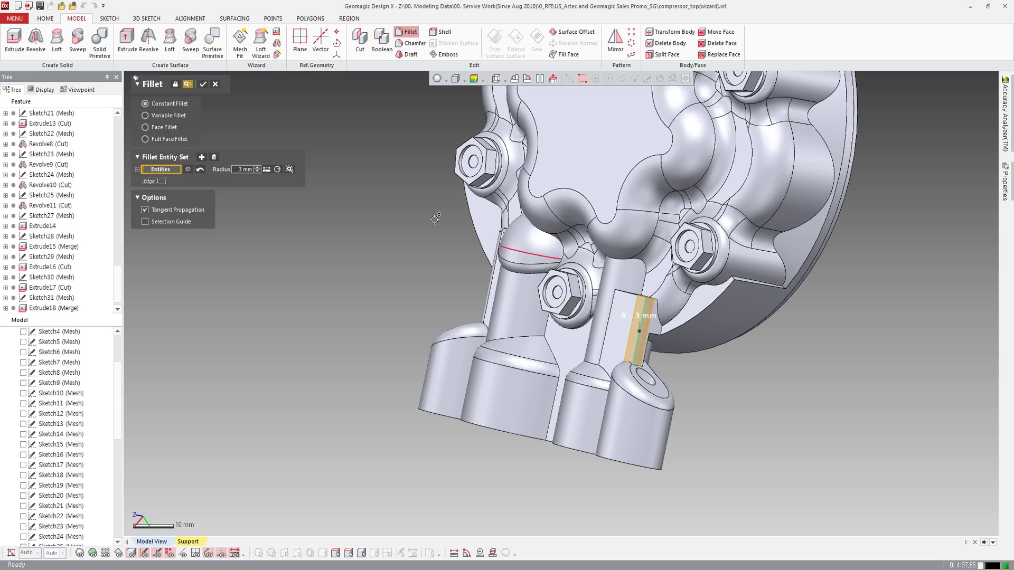
pyautogui.write('.5')
pyautogui.press('Return')
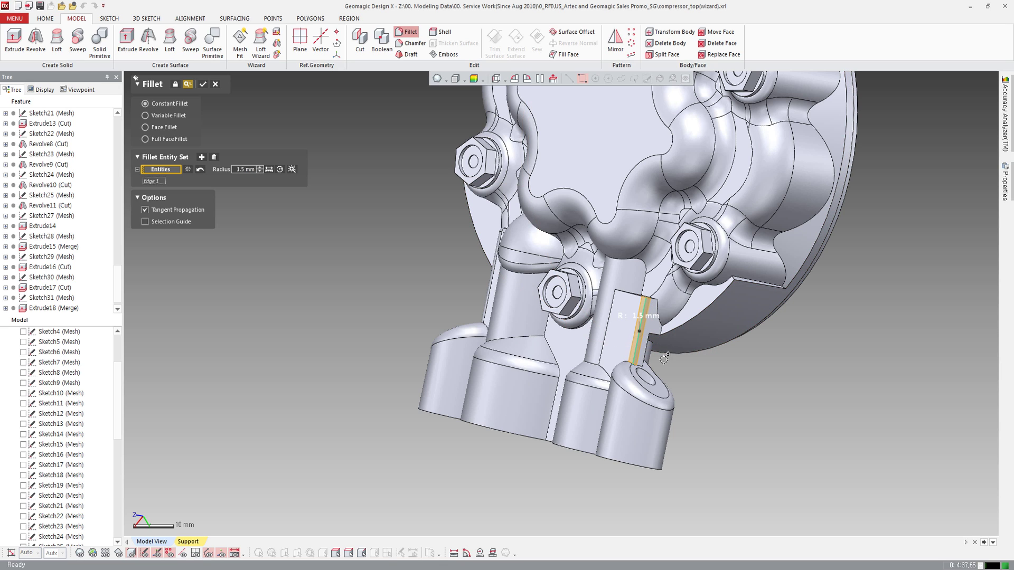
pyautogui.press('Return')
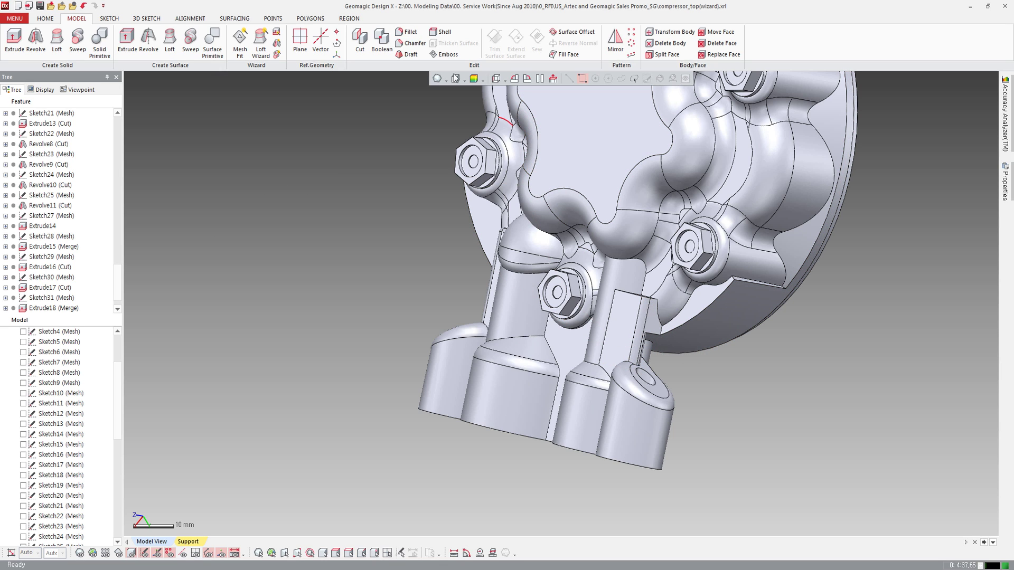
pyautogui.press('Return')
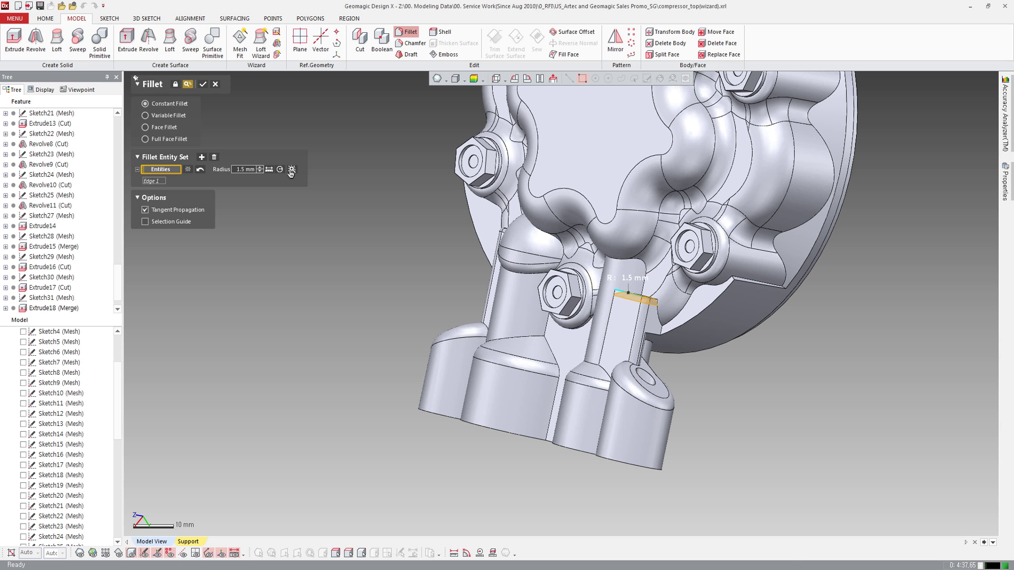
pyautogui.click(292, 170)
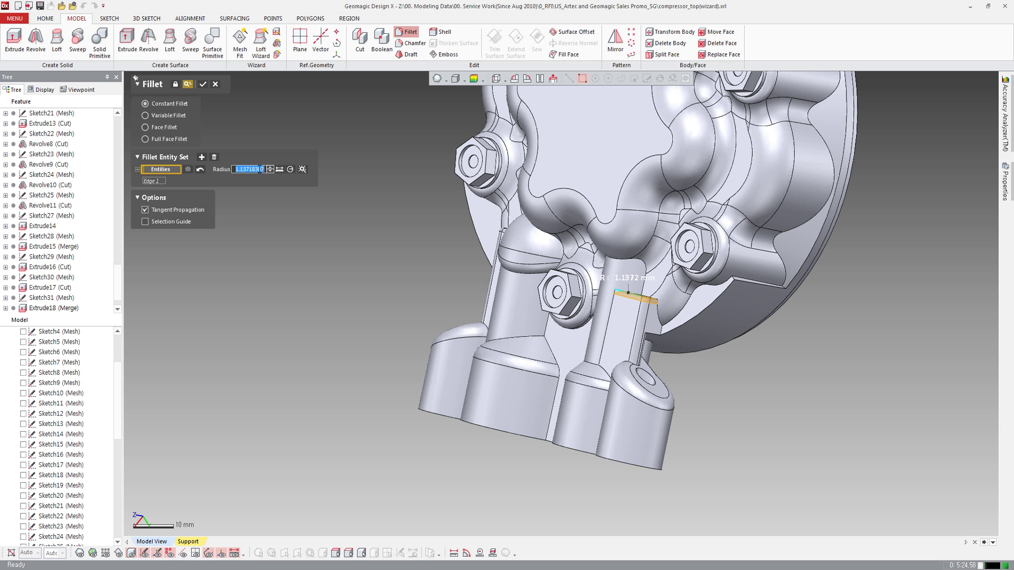
pyautogui.click(202, 84)
# Set up an estimated-radius fillet of about 5 mm on the vertical port-block base edge.
pyautogui.scroll(3, 634, 317)
pyautogui.moveTo(660, 343)
pyautogui.mouseDown(button='right')
pyautogui.moveTo(691, 375)
pyautogui.moveTo(659, 359)
pyautogui.mouseUp(button='right')
pyautogui.scroll(1, 649, 356)
pyautogui.press('Return')
pyautogui.click(637, 364)
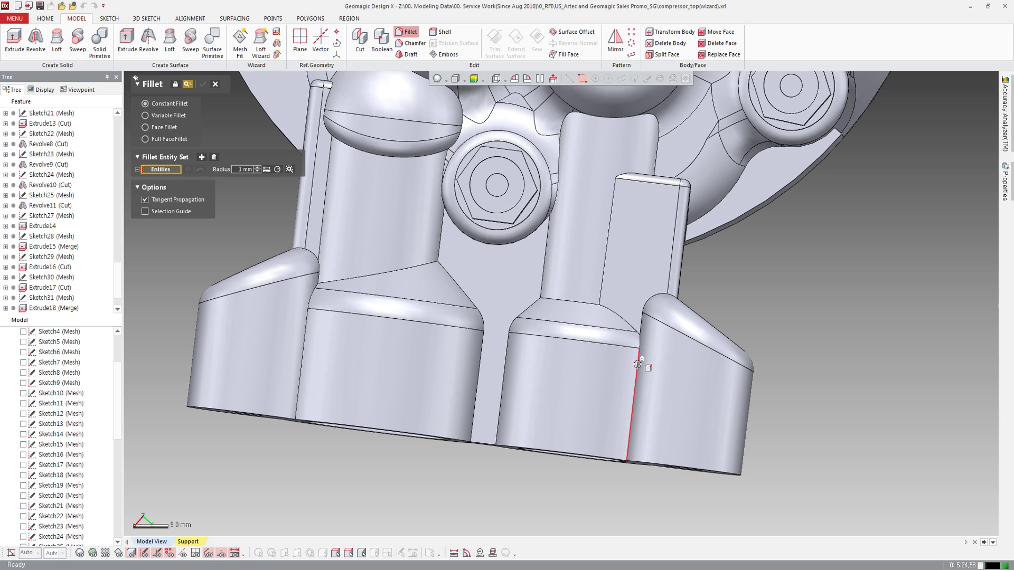
pyautogui.click(290, 170)
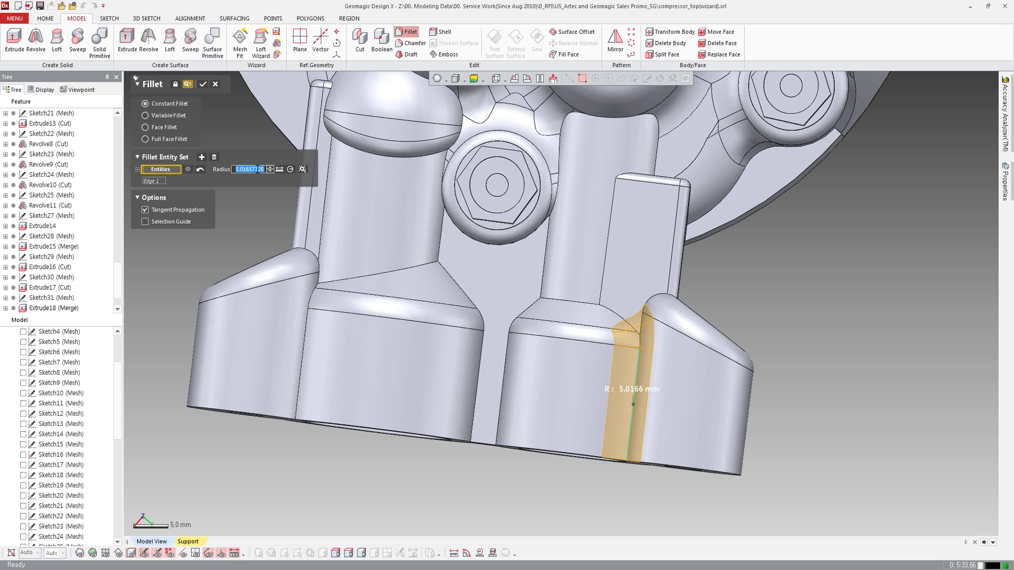
# Apply the estimated-radius base fillet and pick the first cylinder junction edges for a 1 mm fillet.
pyautogui.click(203, 86)
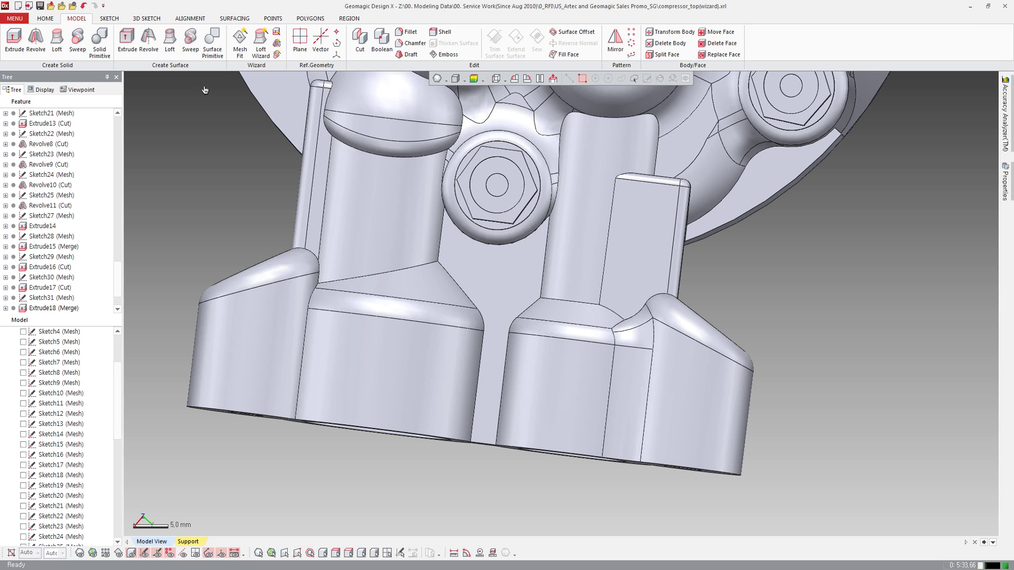
pyautogui.moveTo(369, 295); pyautogui.dragTo(413, 356, button='right')
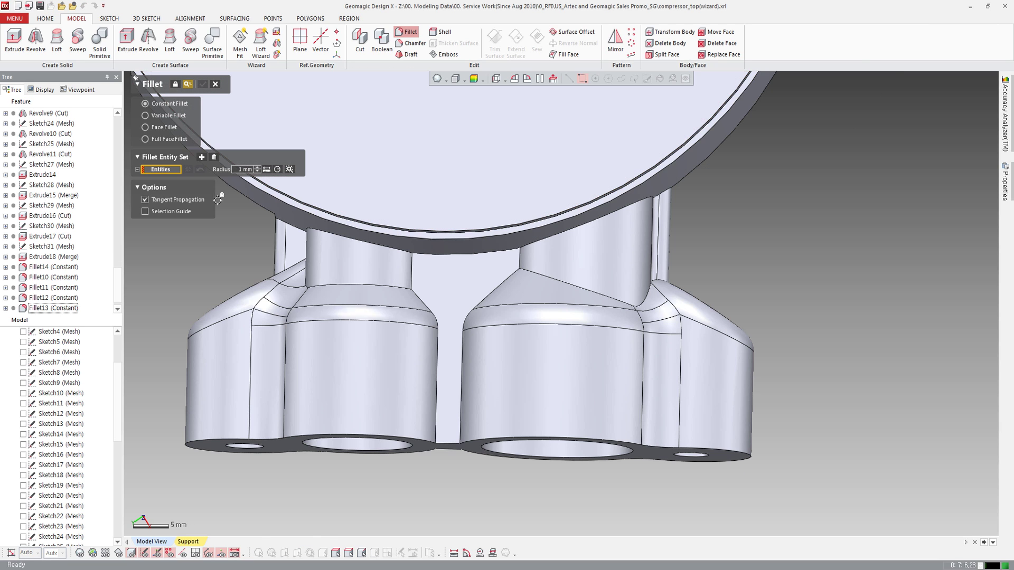
pyautogui.click(437, 344)
pyautogui.click(420, 290)
pyautogui.click(412, 274)
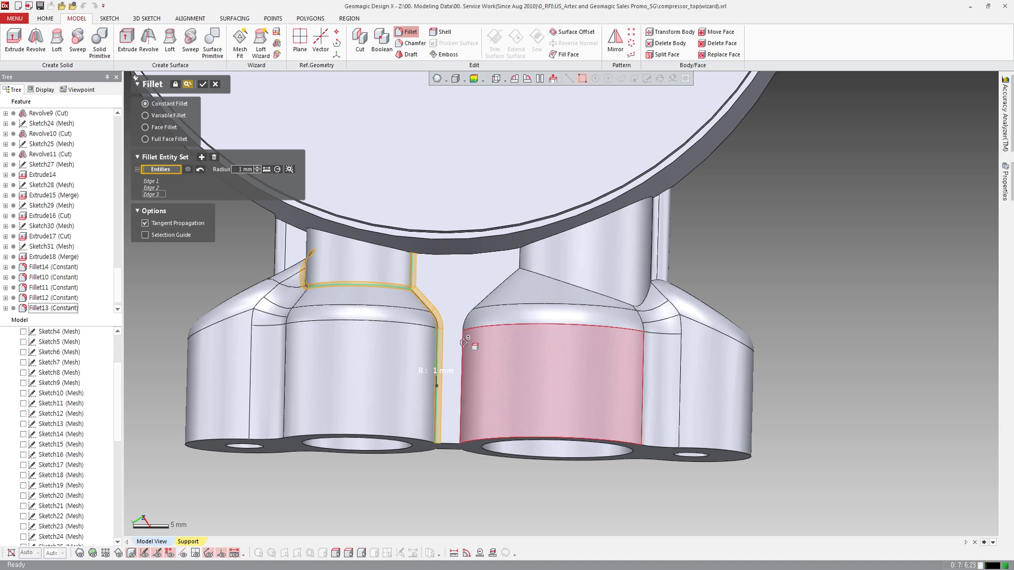
pyautogui.click(459, 364)
pyautogui.click(524, 270)
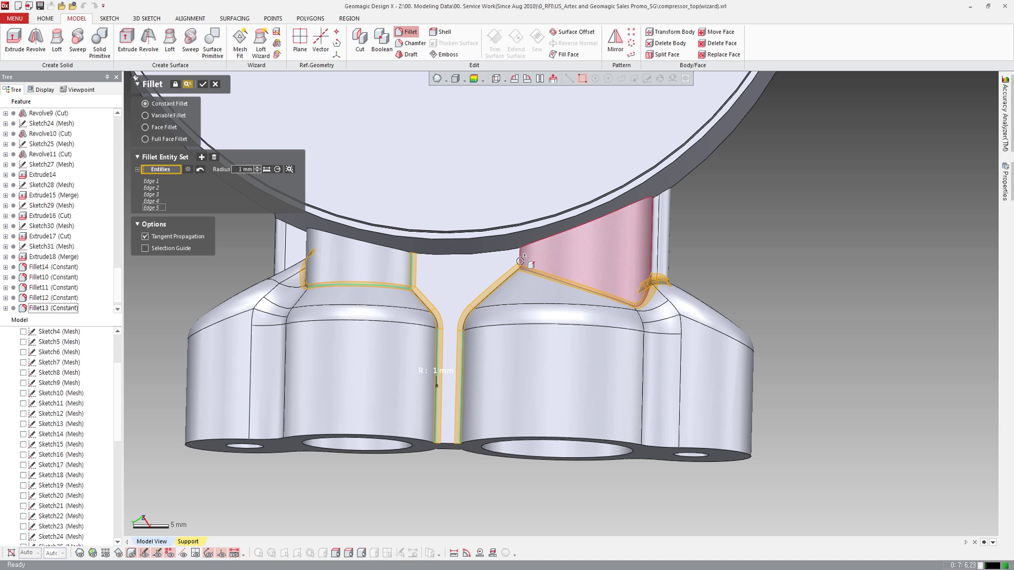
# Add the remaining junction edges, about 15 in total, and apply the 1 mm fillet.
pyautogui.moveTo(359, 261)
pyautogui.mouseDown(button='right')
pyautogui.moveTo(368, 308)
pyautogui.moveTo(334, 305)
pyautogui.moveTo(440, 344)
pyautogui.moveTo(453, 316)
pyautogui.moveTo(521, 329)
pyautogui.mouseUp(button='right')
pyautogui.click(332, 306)
pyautogui.click(425, 311)
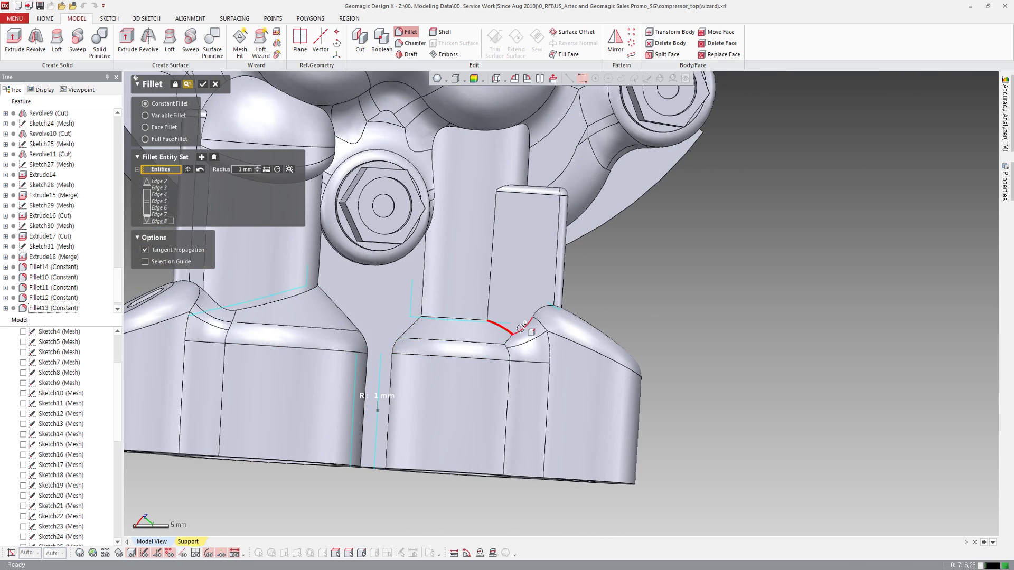
pyautogui.click(426, 318)
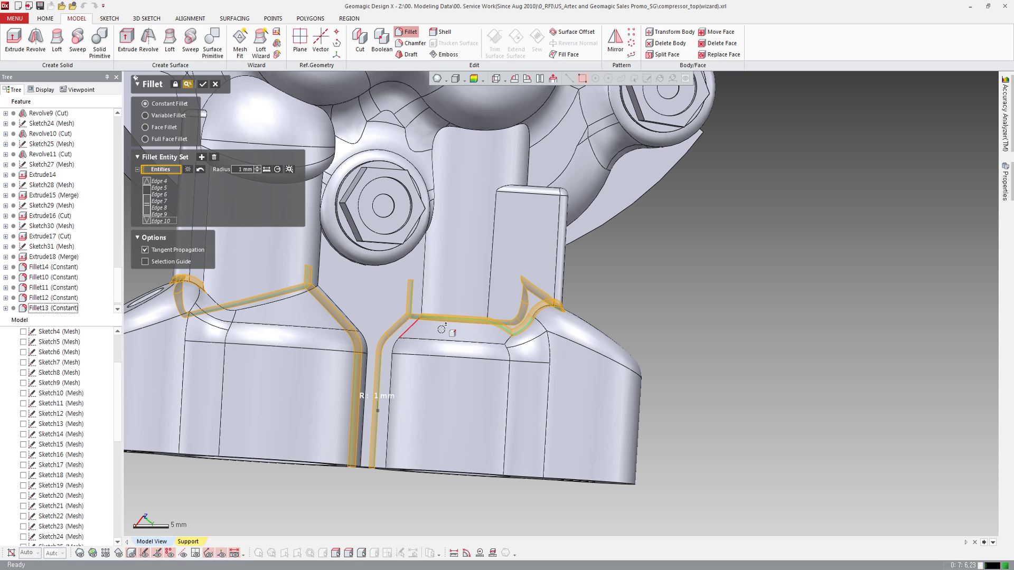
pyautogui.moveTo(441, 329); pyautogui.dragTo(455, 305, button='right')
pyautogui.click(456, 305)
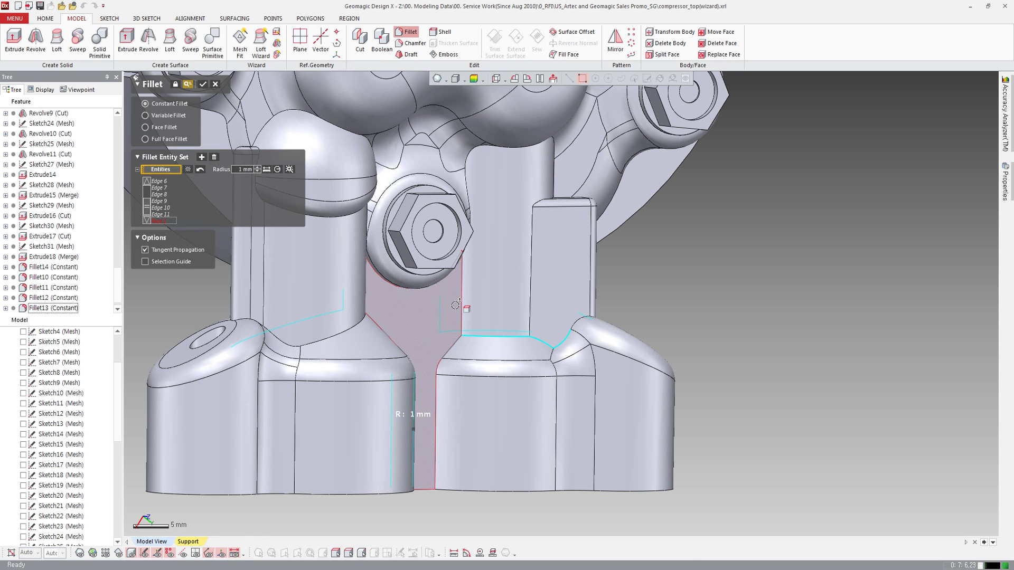
pyautogui.click(463, 300)
pyautogui.moveTo(463, 300); pyautogui.dragTo(327, 288, button='right')
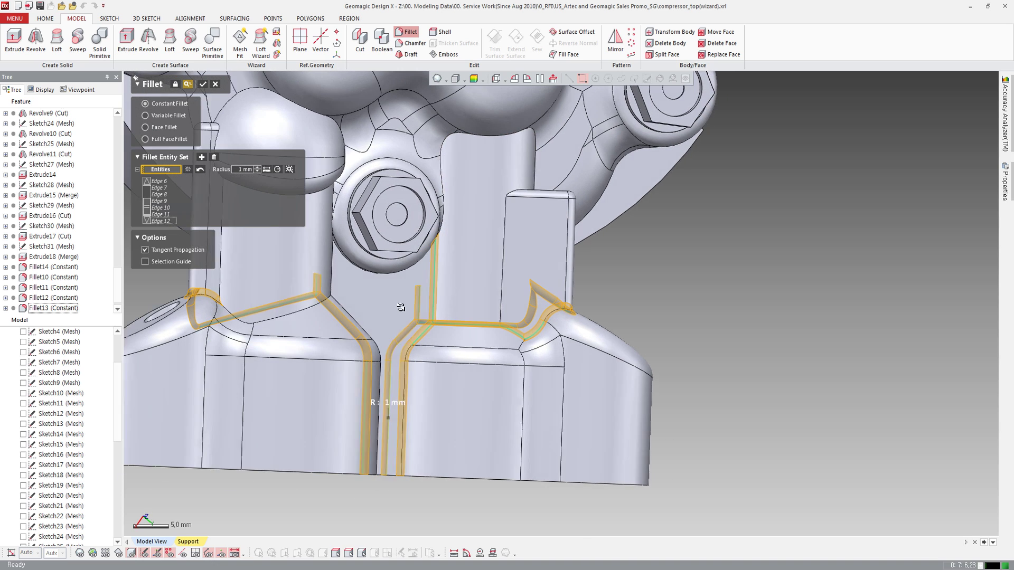
pyautogui.click(338, 307)
pyautogui.click(306, 306)
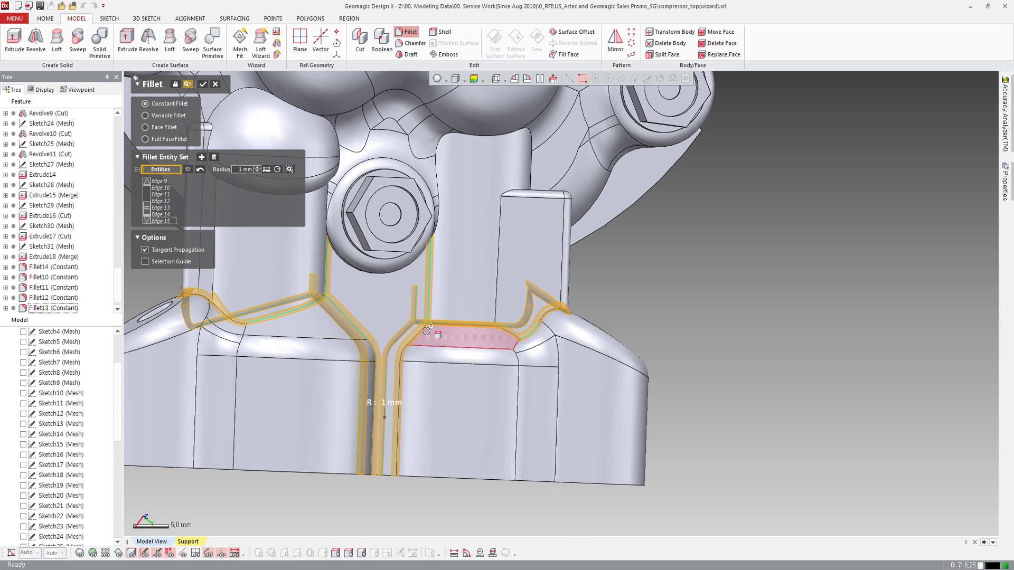
pyautogui.scroll(-3, 430, 335)
pyautogui.press('Return')
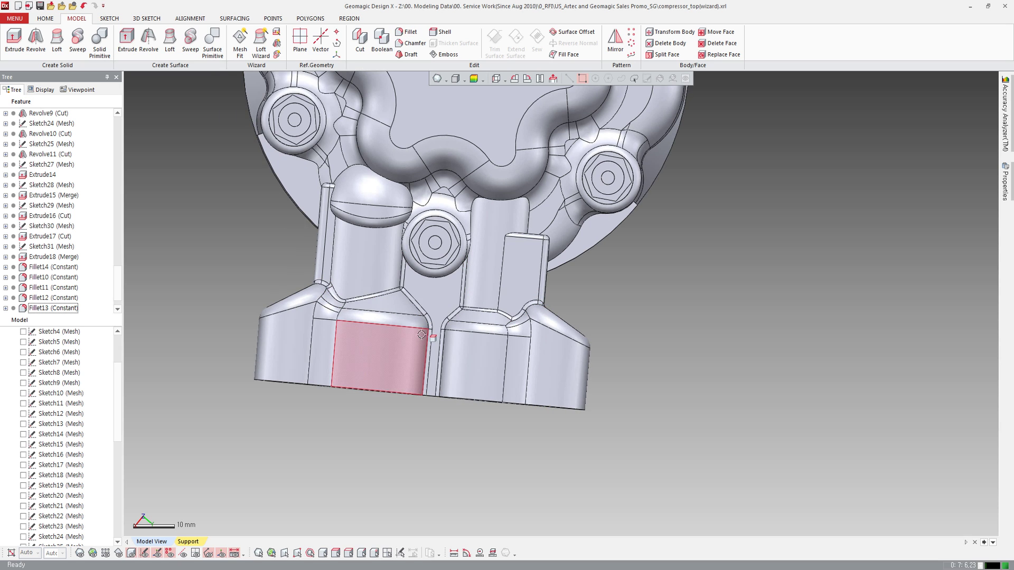
pyautogui.scroll(3, 454, 333)
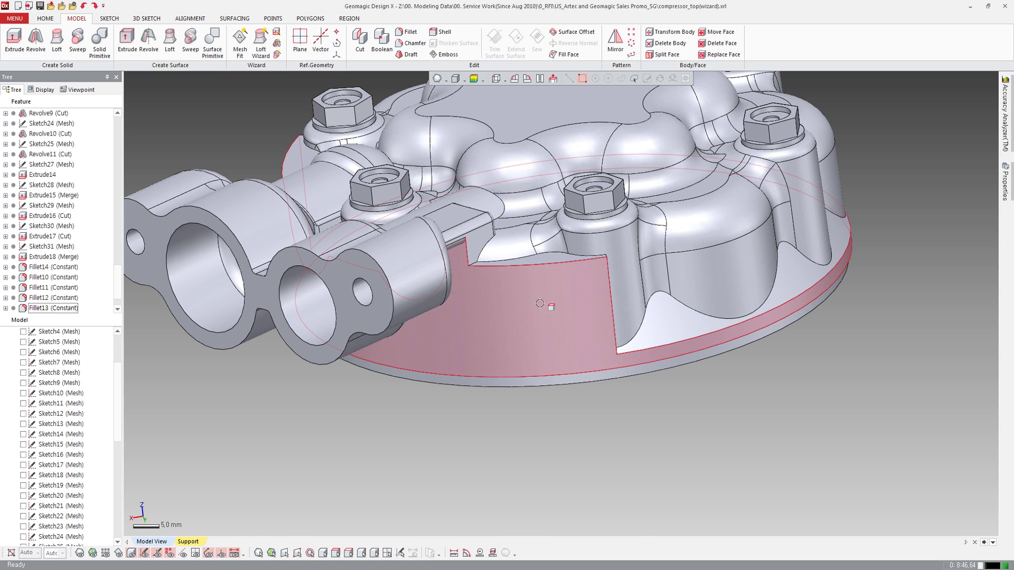
# Fillet the edge beside the bolt boss at 3 mm, then begin a 0.5 mm, 45° chamfer.
pyautogui.click(413, 33)
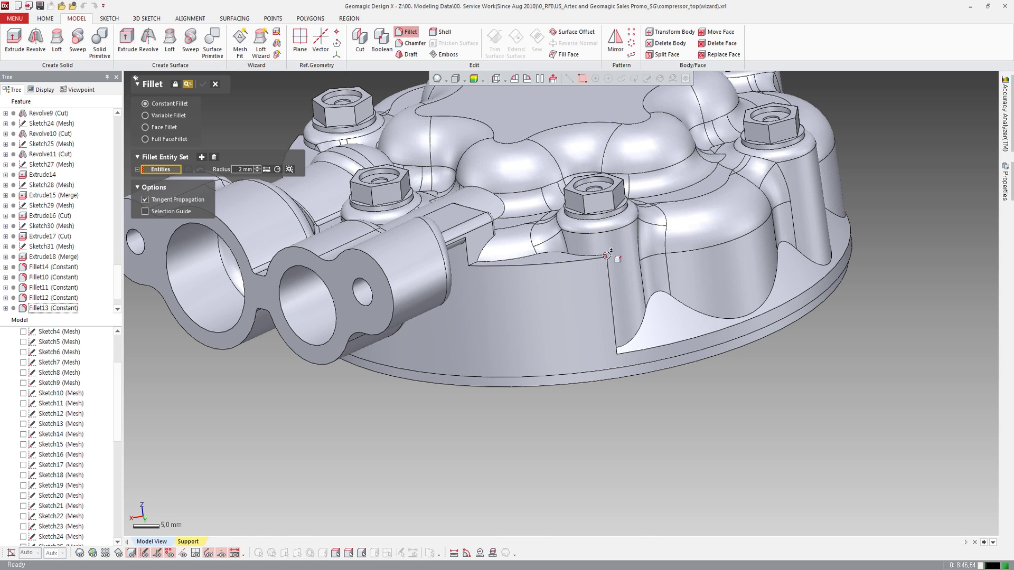
pyautogui.click(607, 255)
pyautogui.click(290, 170)
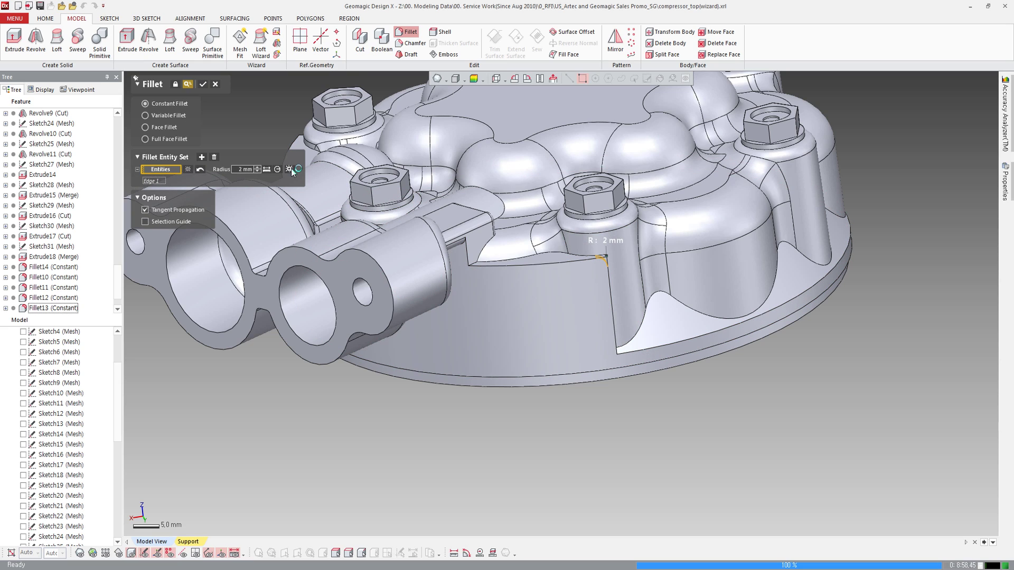
pyautogui.write('3')
pyautogui.moveTo(281, 177); pyautogui.dragTo(472, 332, button='right')
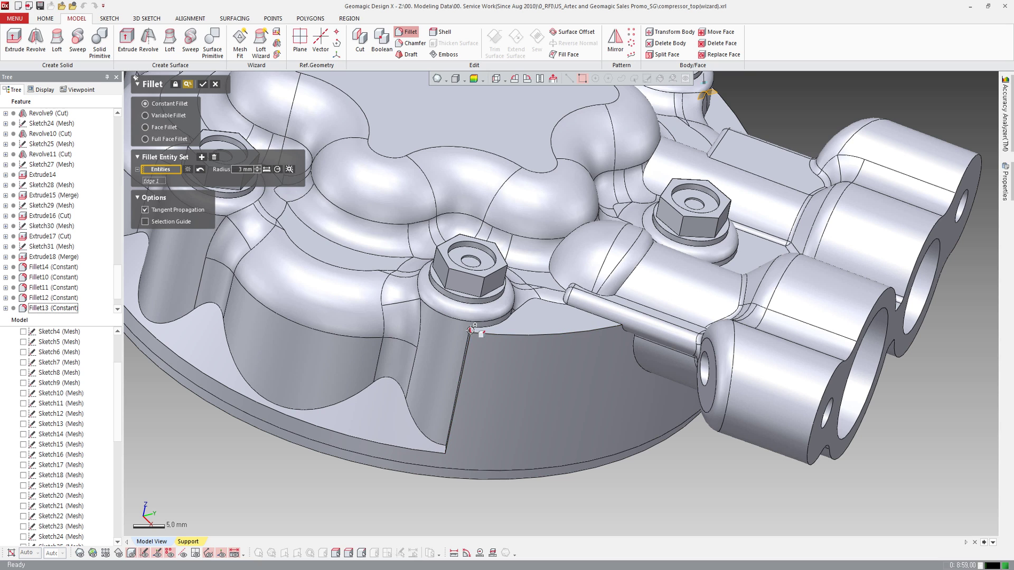
pyautogui.press('Return')
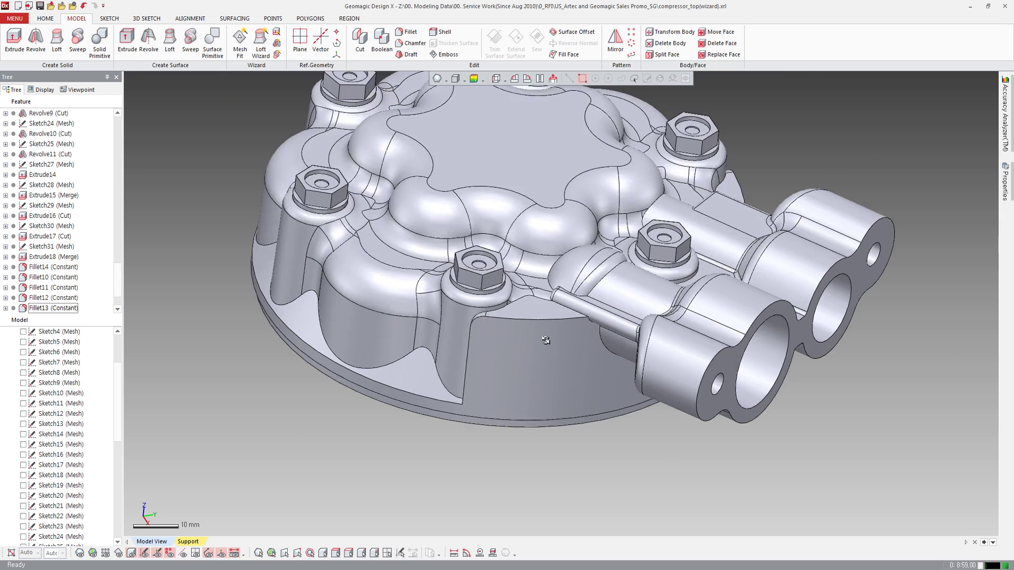
pyautogui.moveTo(583, 369); pyautogui.dragTo(465, 317, button='right')
pyautogui.click(422, 45)
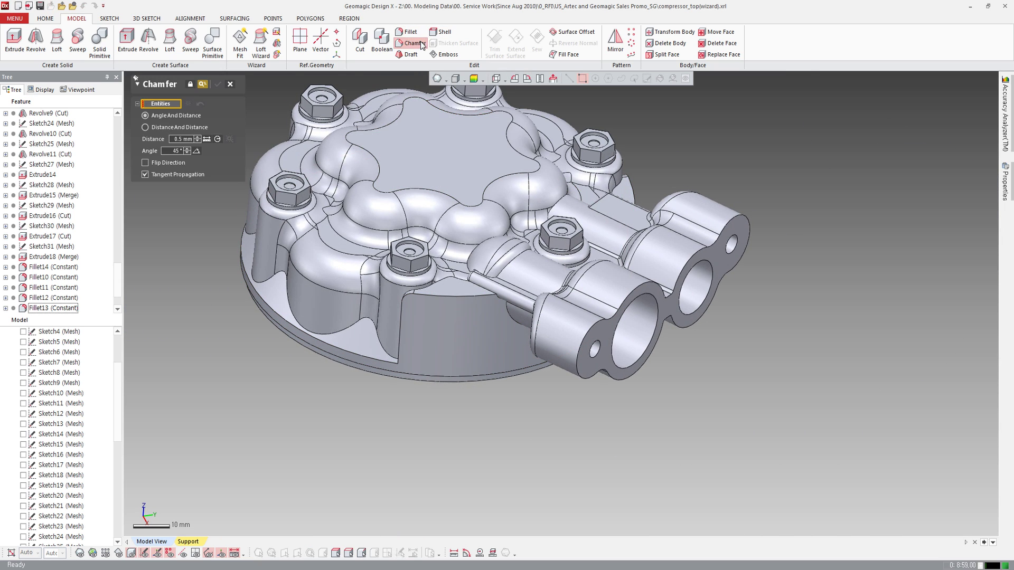
# Apply the 0.5 mm chamfer on the port bore edge and LiveTransfer the model to SolidWorks.
pyautogui.click(629, 294)
pyautogui.press('Return')
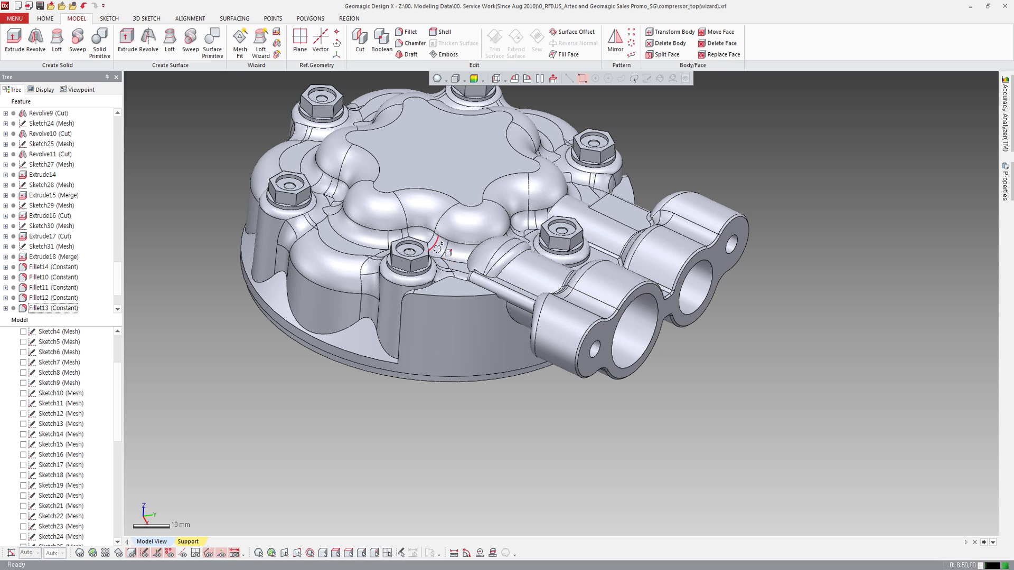
pyautogui.moveTo(437, 248); pyautogui.dragTo(465, 306, button='middle')
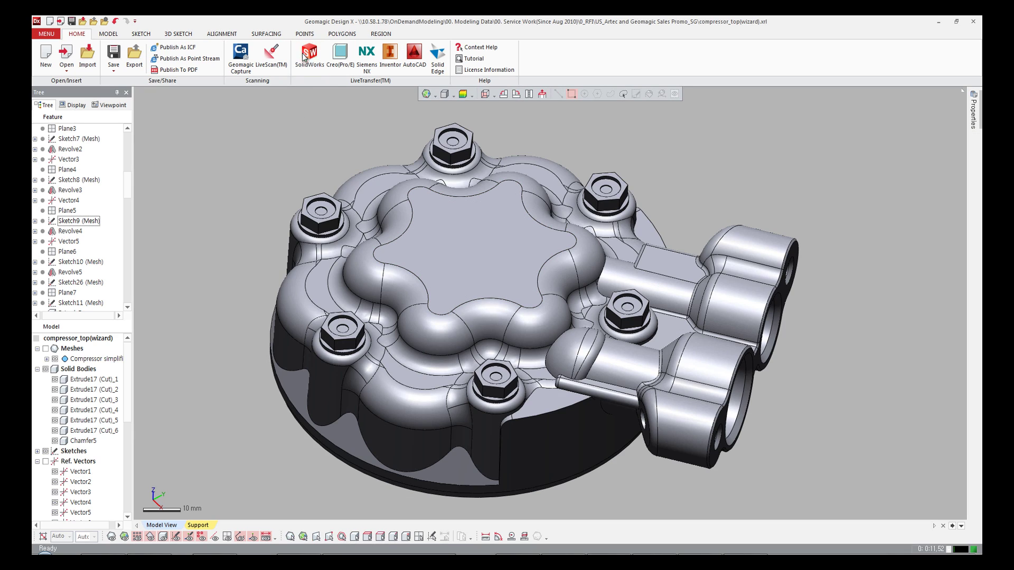
pyautogui.click(306, 57)
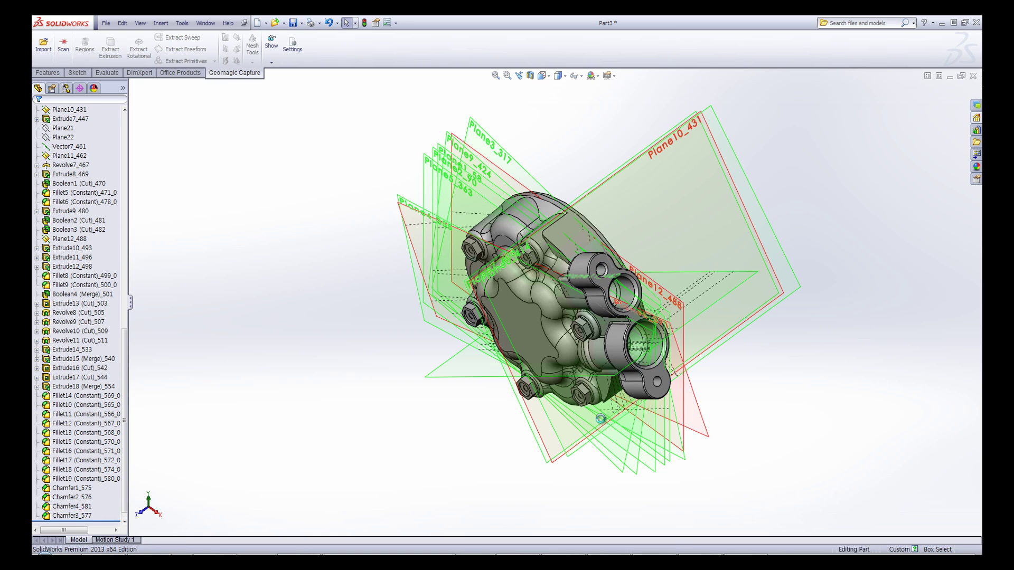
pyautogui.press('Return')
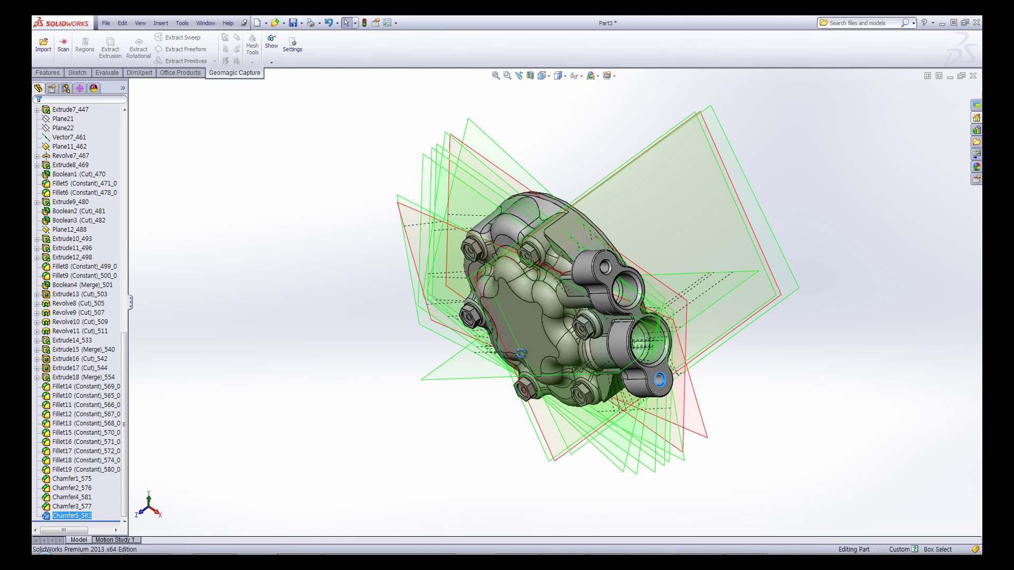